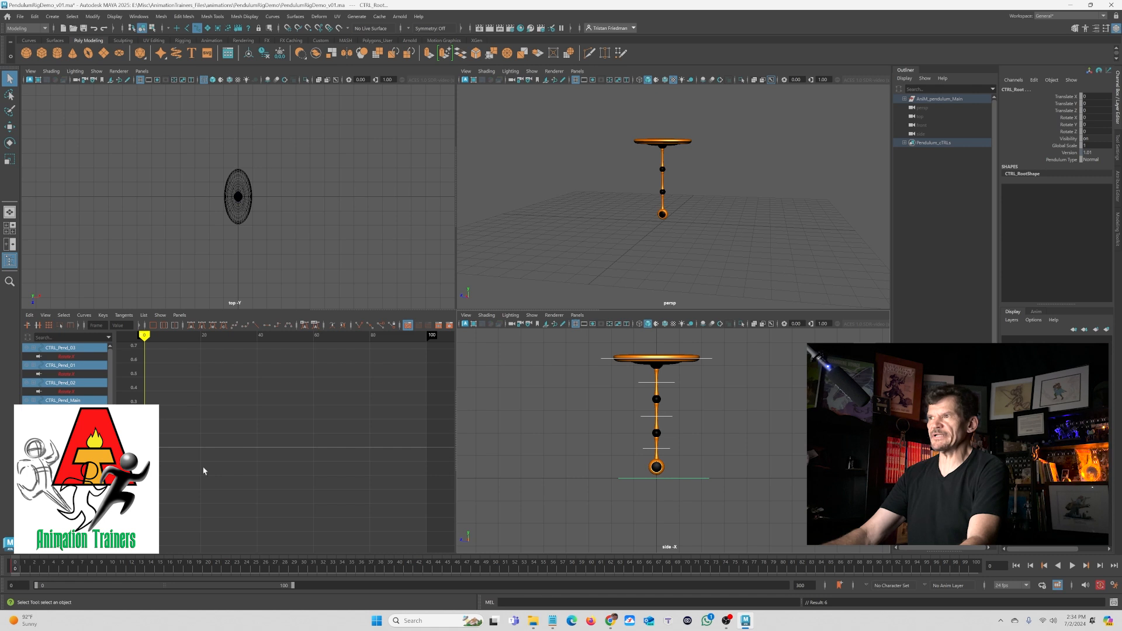
- Select the pendulum rig's main control, CTRL_Pend_Main
click(604, 367)
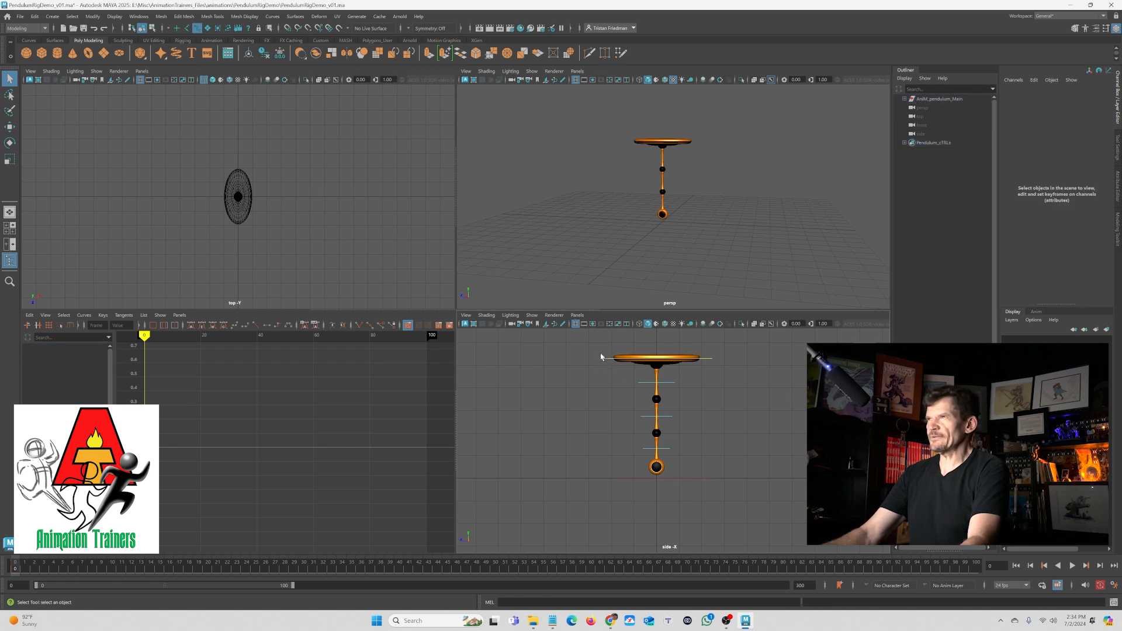
click(605, 361)
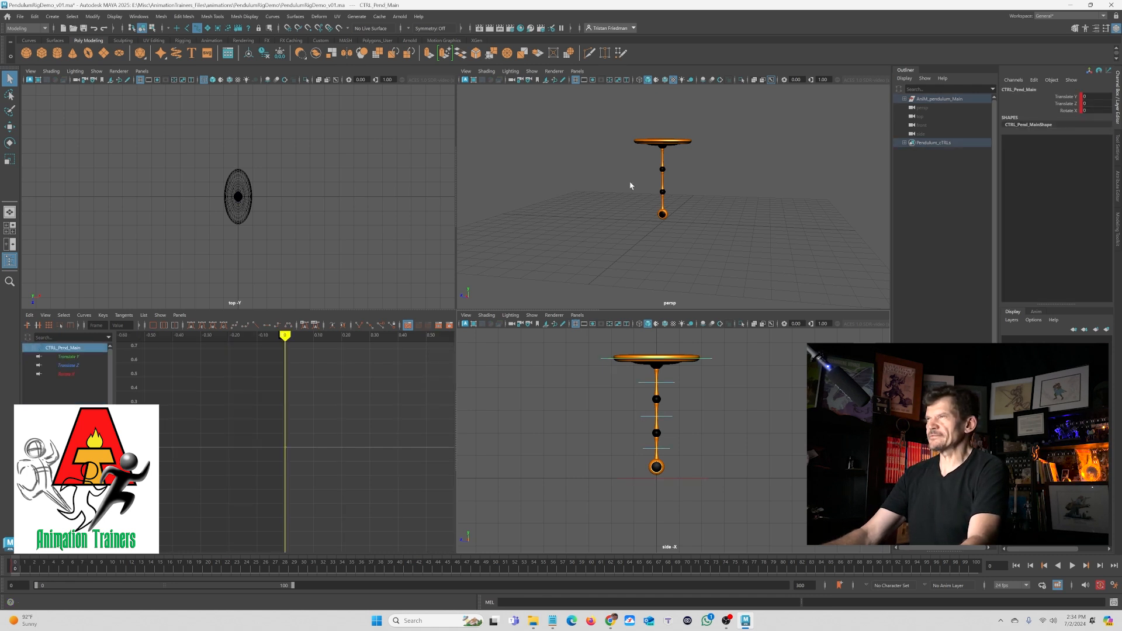
alt+drag(625, 223, 649, 215)
alt+middle_drag(616, 227, 673, 253)
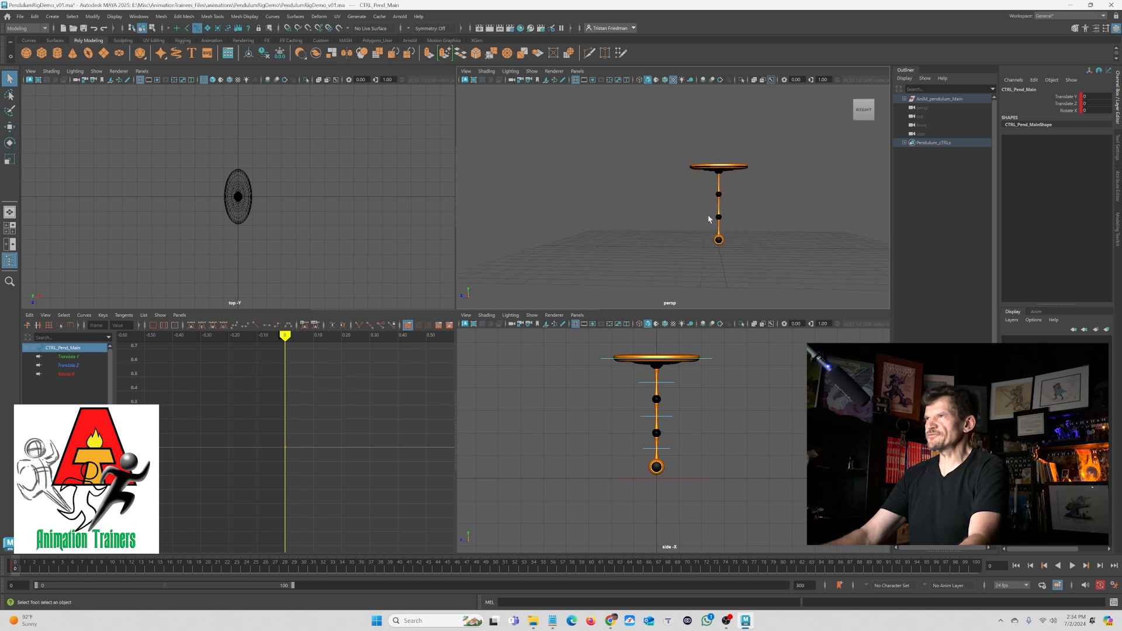
- Play back the animation while test-moving the main control with the Move tool
key(w)
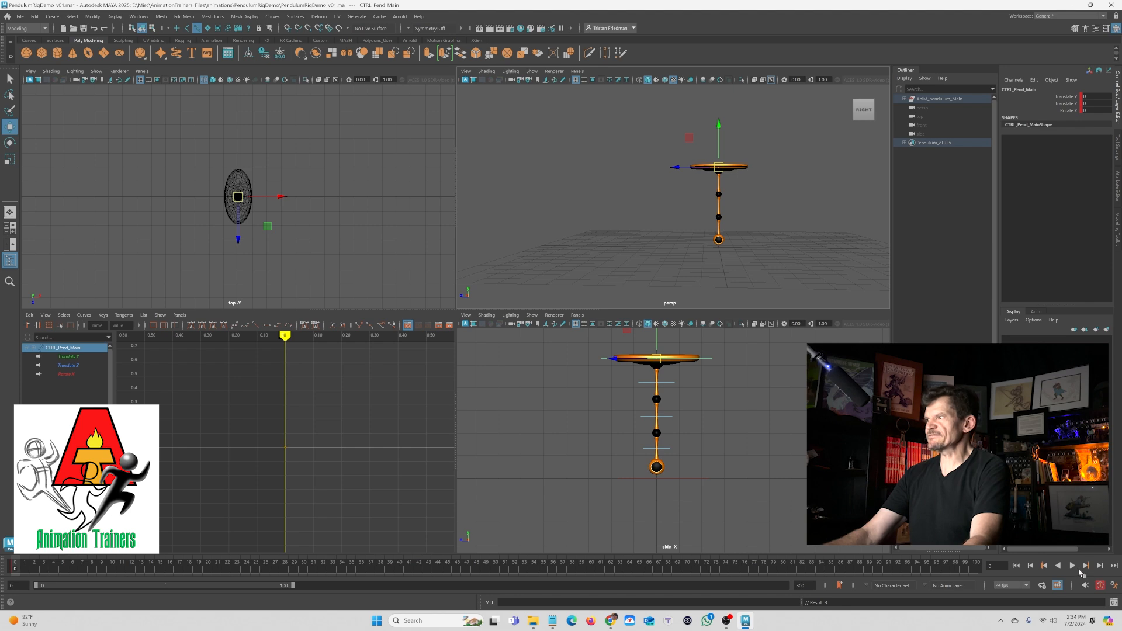
click(1072, 566)
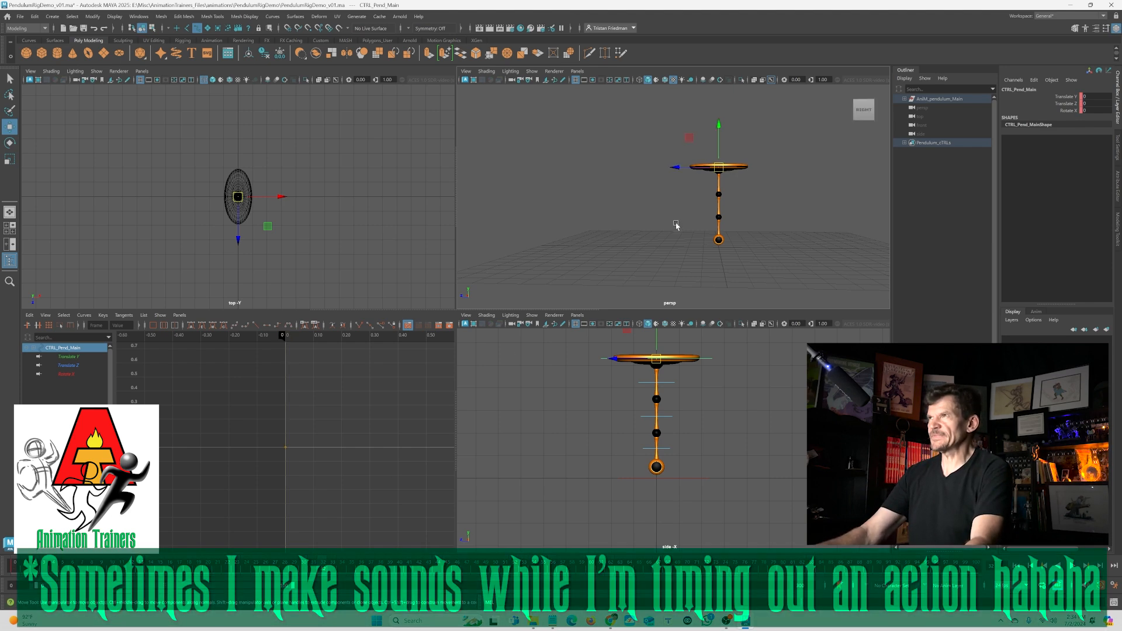
drag(692, 168, 583, 137)
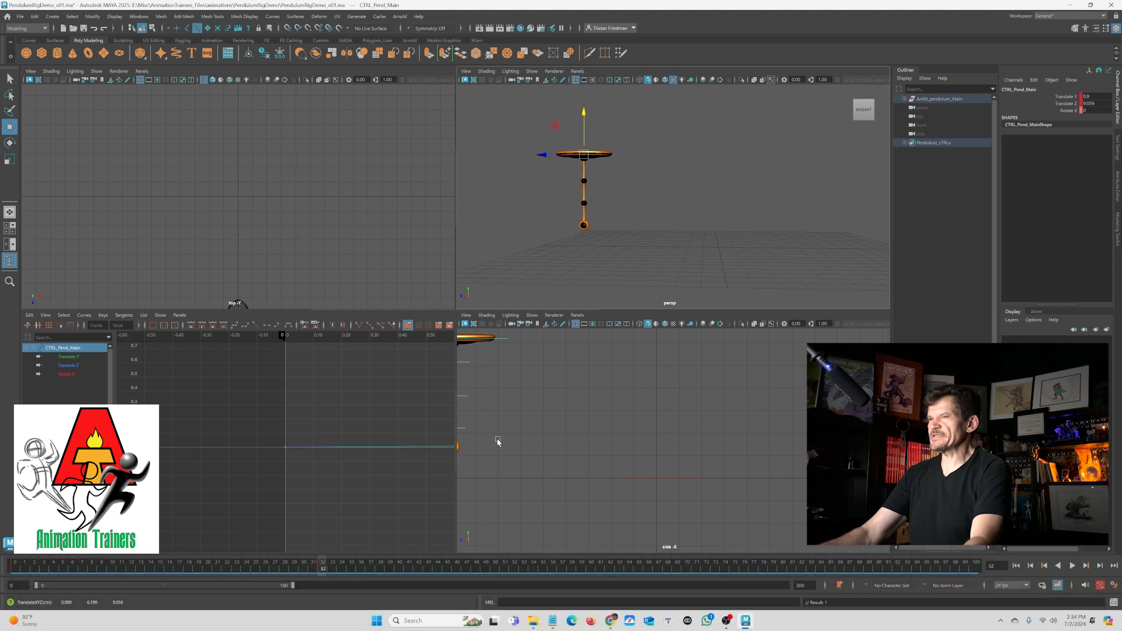
key(alt+v)
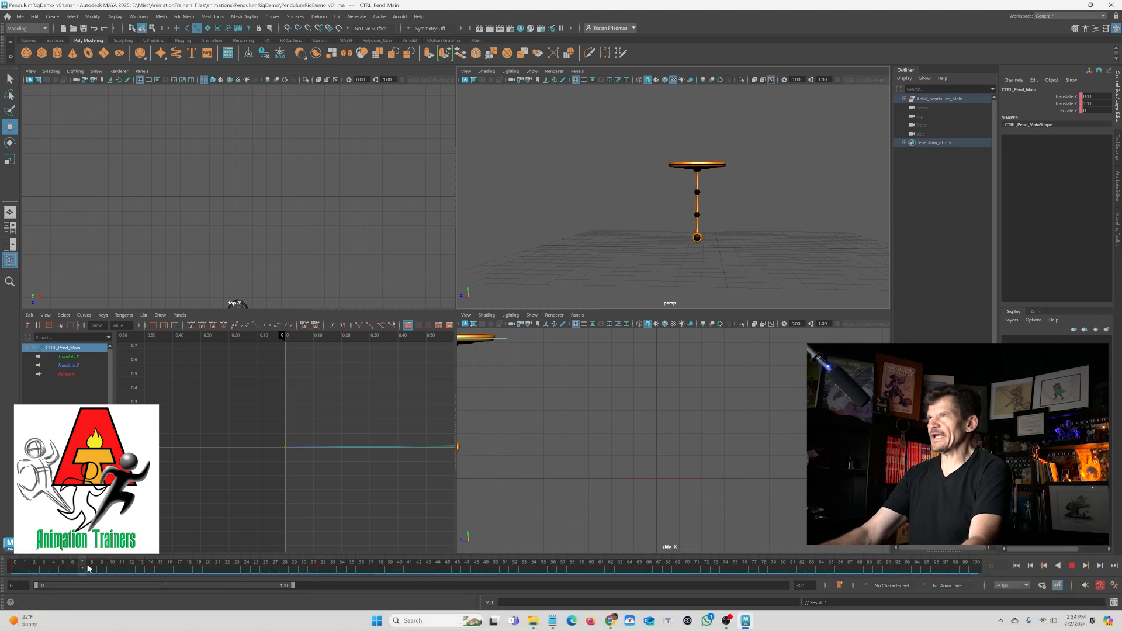
mouse_move(277, 587)
mouse_down()
mouse_move(370, 584)
mouse_move(5, 580)
mouse_up()
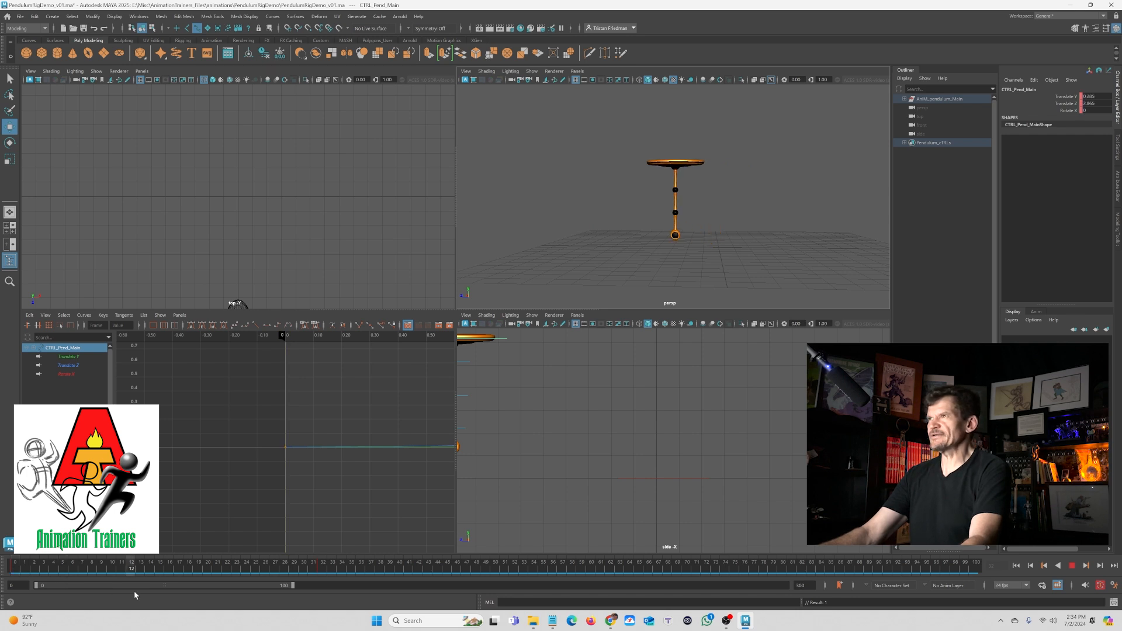
mouse_move(0, 576)
mouse_down()
mouse_move(76, 587)
mouse_move(1, 581)
mouse_move(61, 582)
mouse_move(15, 577)
mouse_up()
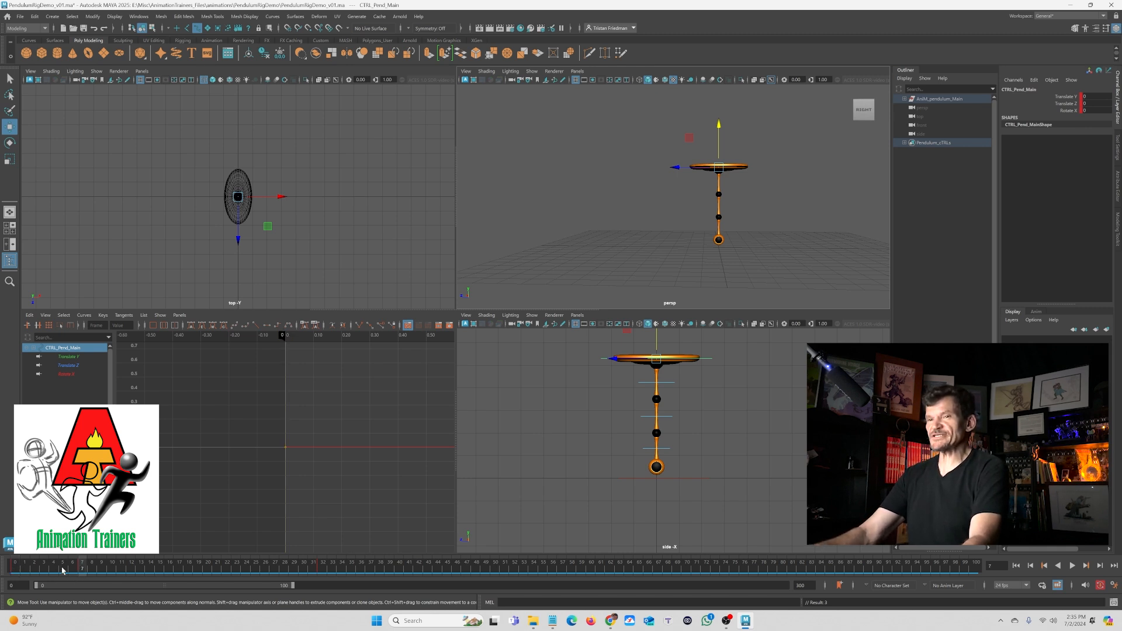
- At frame 7, raise the main control slightly and rotate it to tilt the pendulum
click(82, 568)
drag(726, 164, 732, 149)
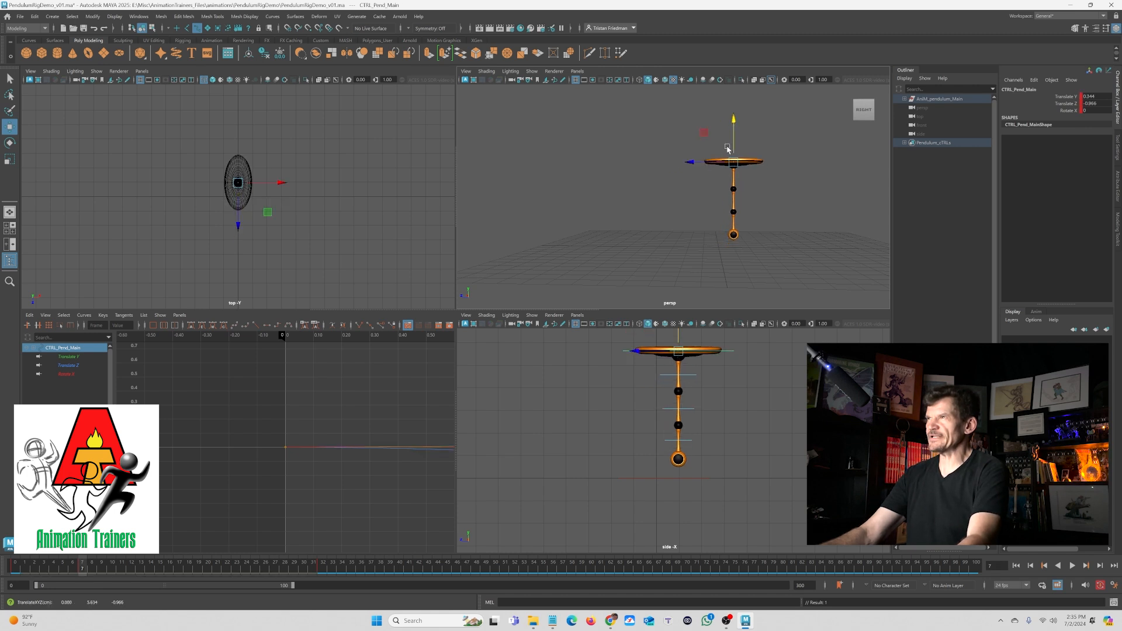
key(e)
drag(708, 187, 720, 199)
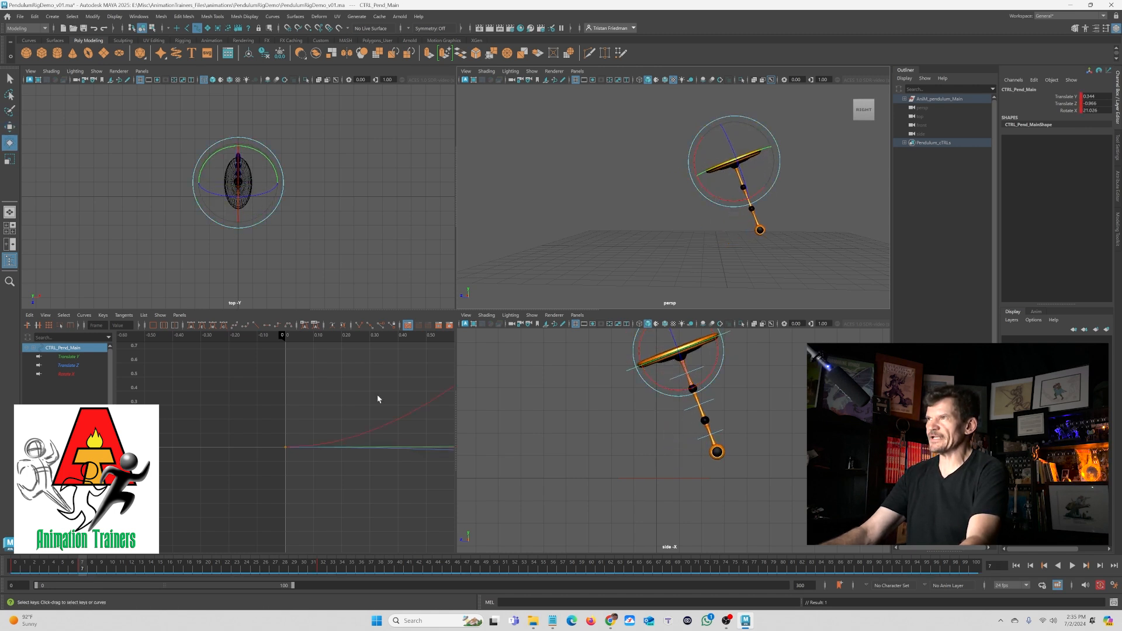
- At frame 15, move the main control to swing the pendulum the other way
drag(23, 570, 160, 589)
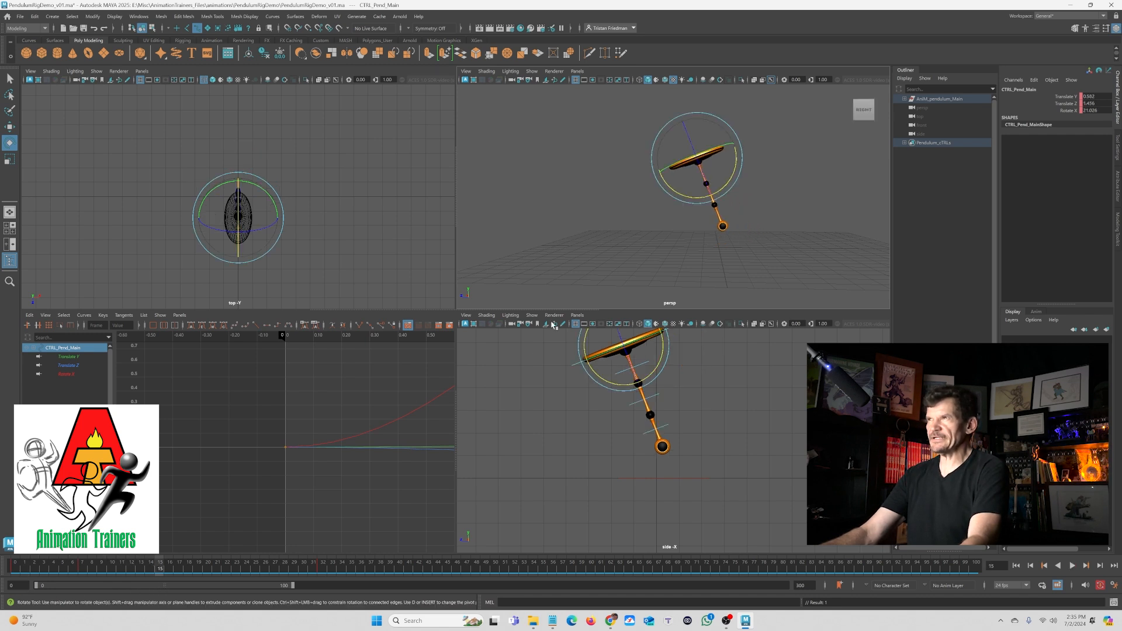
key(w)
drag(697, 161, 703, 233)
key(e)
- At frame 23, rotate the main control back toward upright
drag(138, 566, 255, 565)
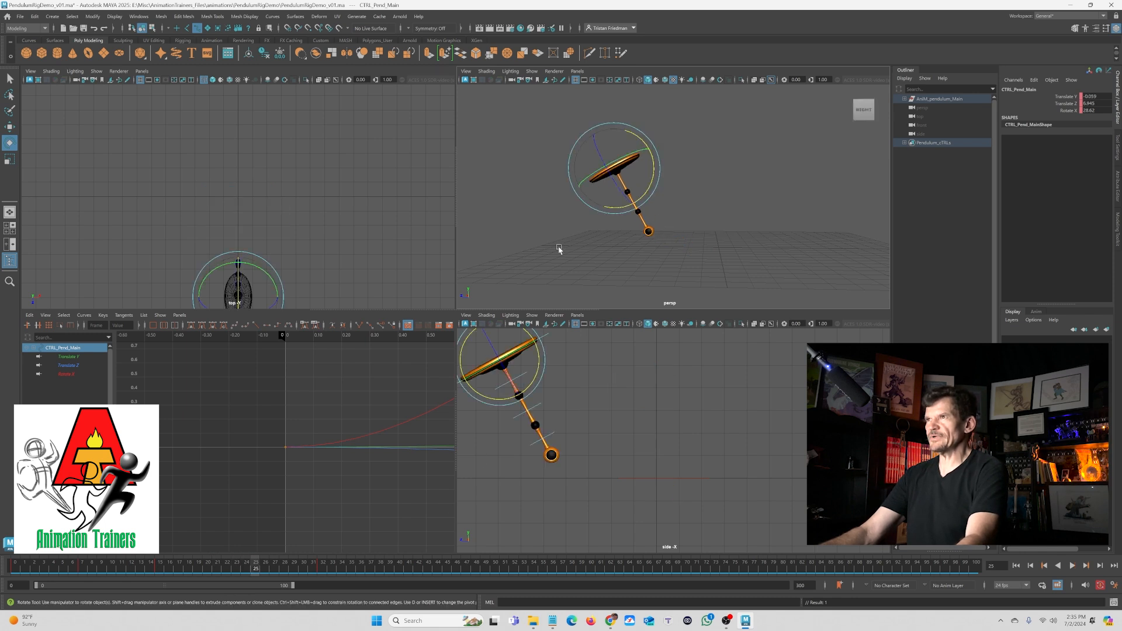
drag(627, 206, 581, 177)
key(w)
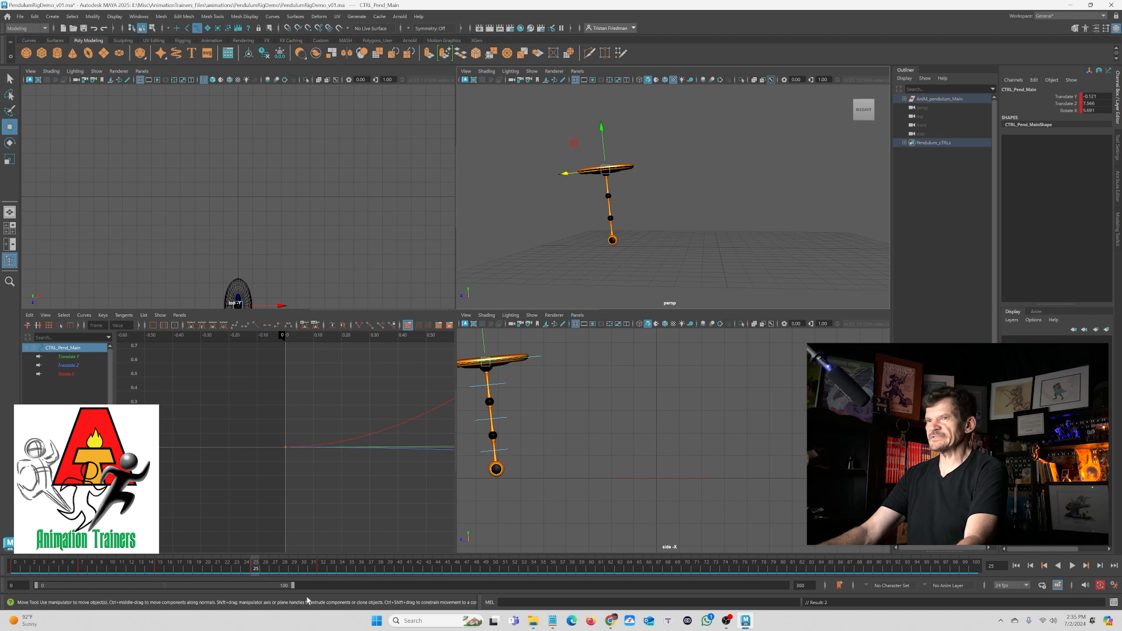
- Adjust the main control's position at frames 10 and 4
drag(255, 569, 112, 574)
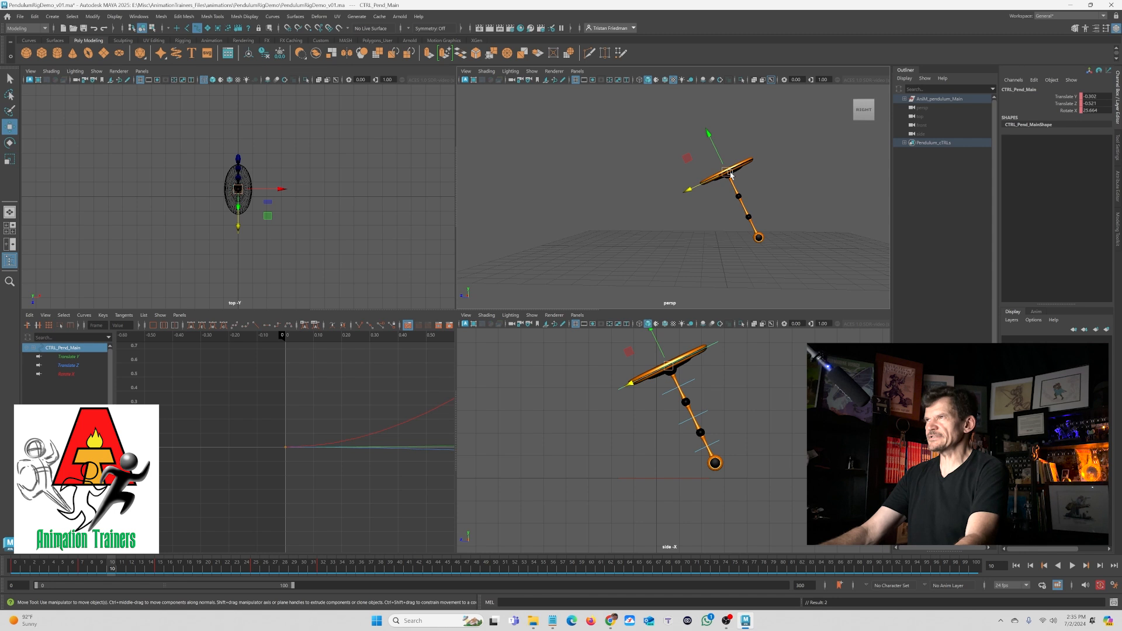
drag(730, 174, 730, 161)
drag(88, 574, 53, 573)
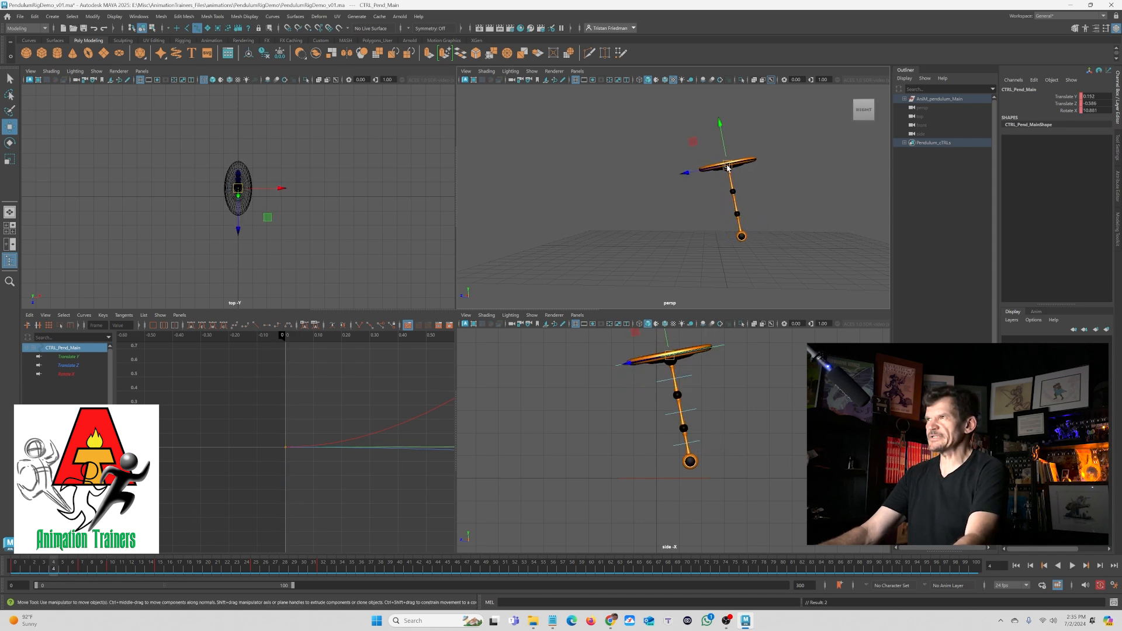
drag(727, 168, 727, 172)
- Play back the animation from frame 15 to review the motion
drag(38, 573, 160, 559)
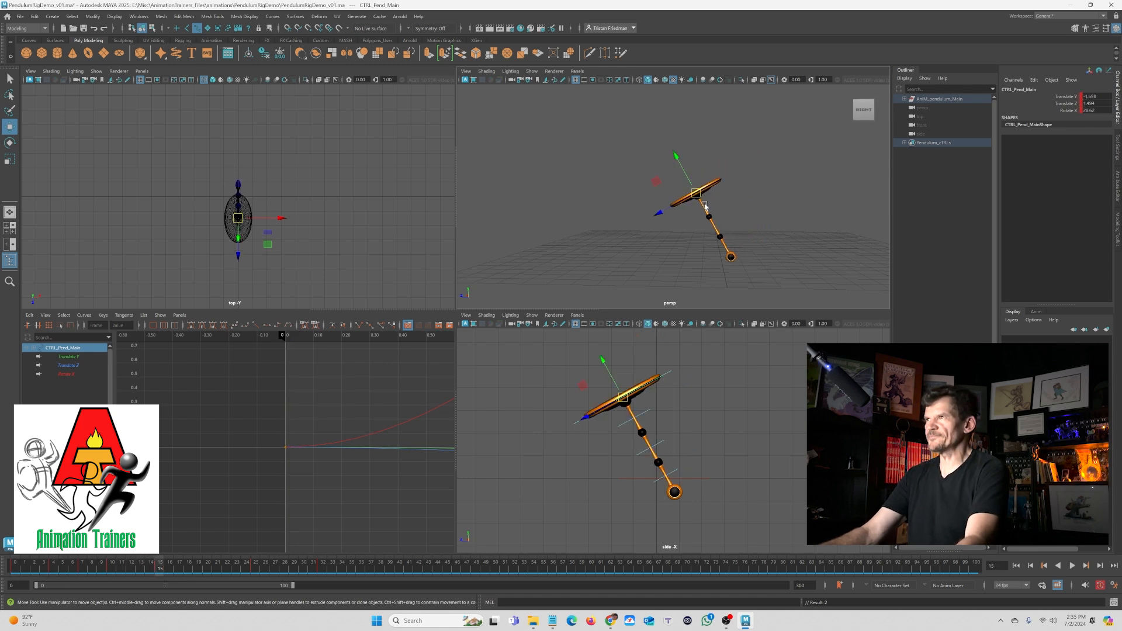
key(alt+v)
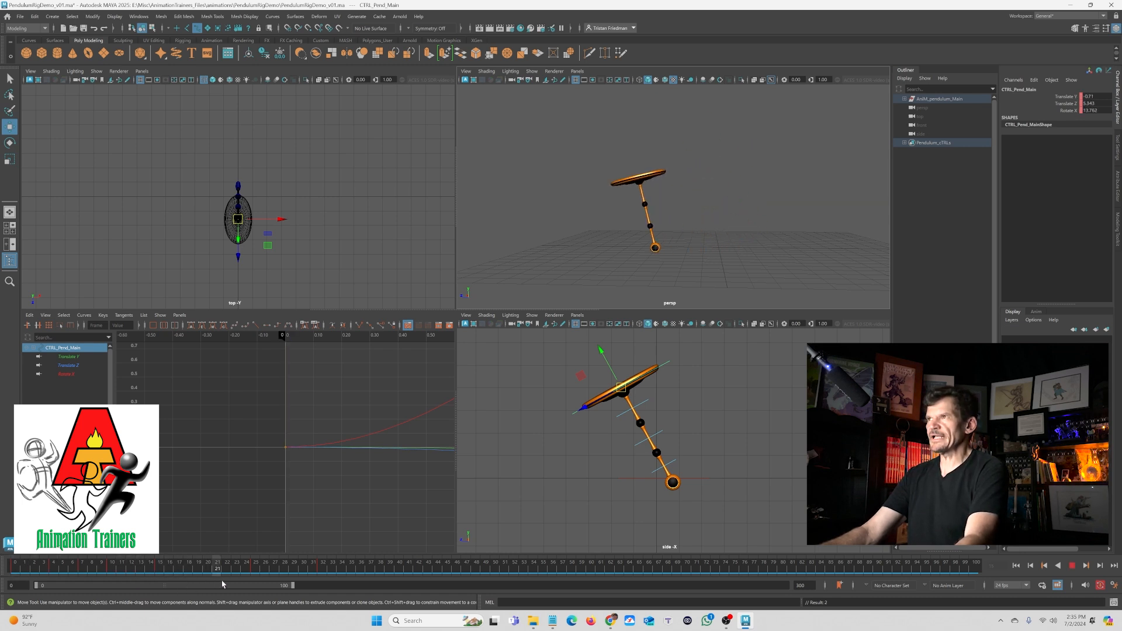
drag(267, 583, 249, 583)
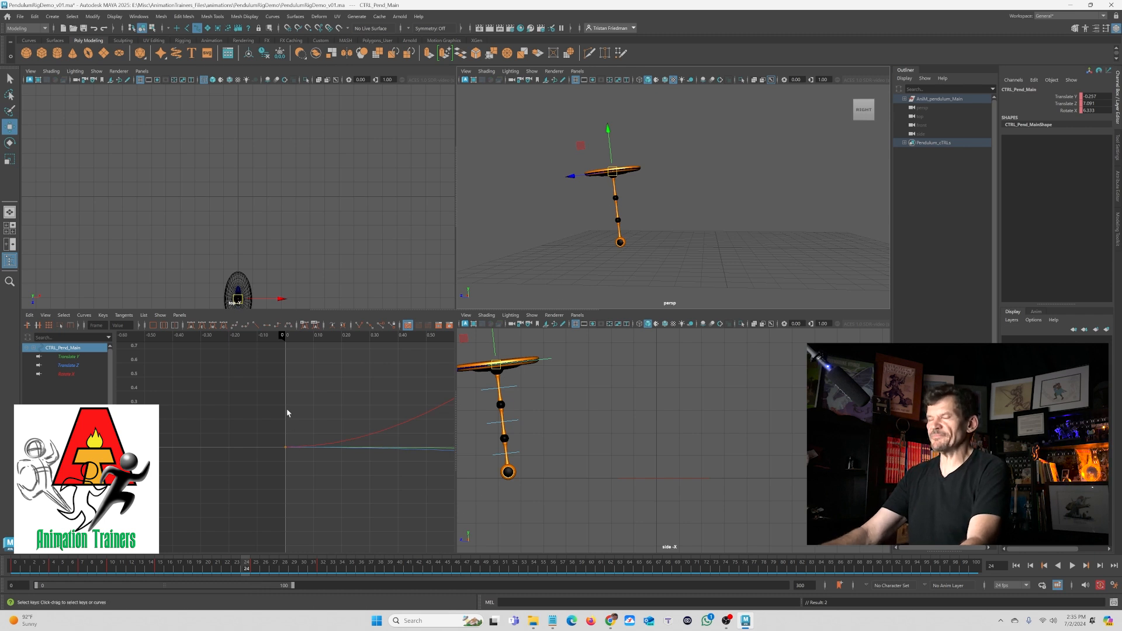
- Reshape the Translate Y curve in the Graph Editor by moving keys around its low point
click(69, 356)
key(f)
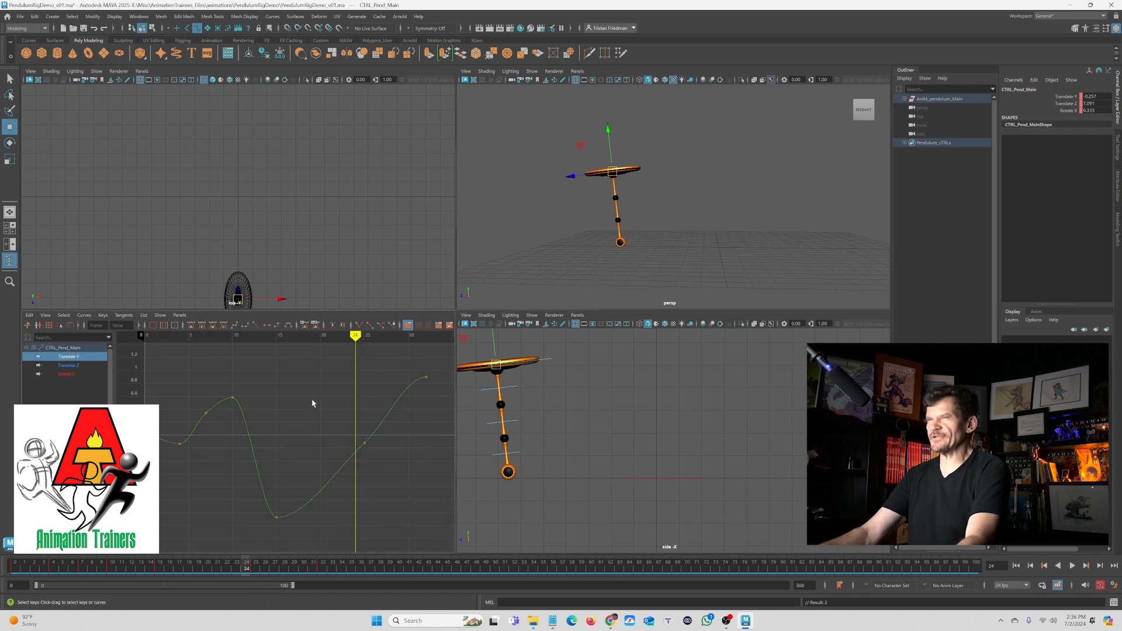
drag(217, 467, 376, 552)
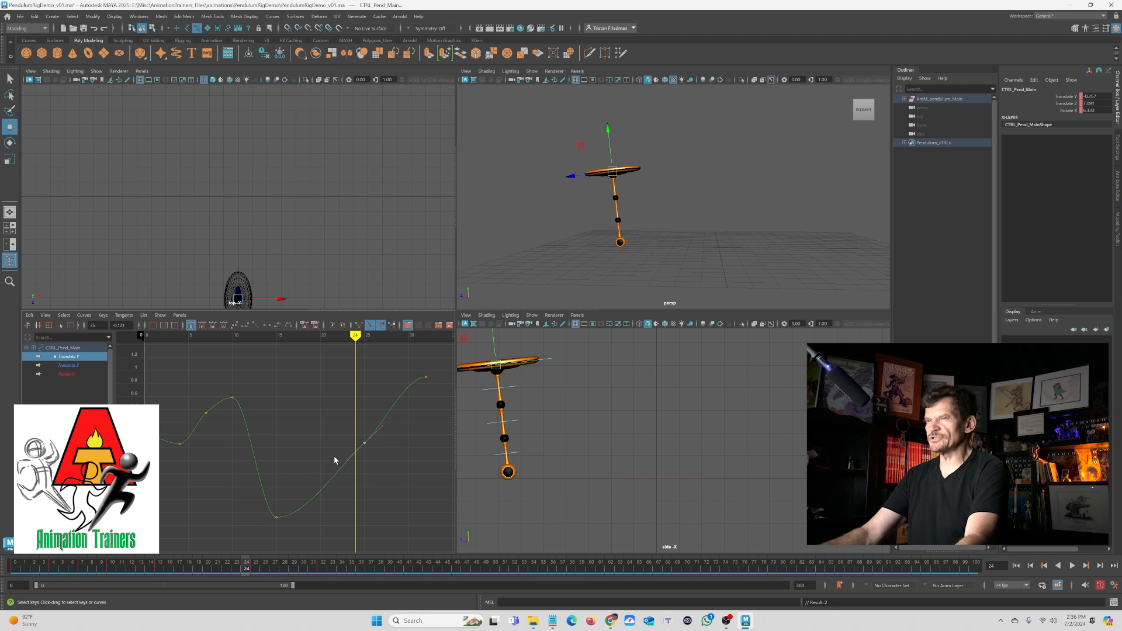
middle_drag(346, 463, 345, 465)
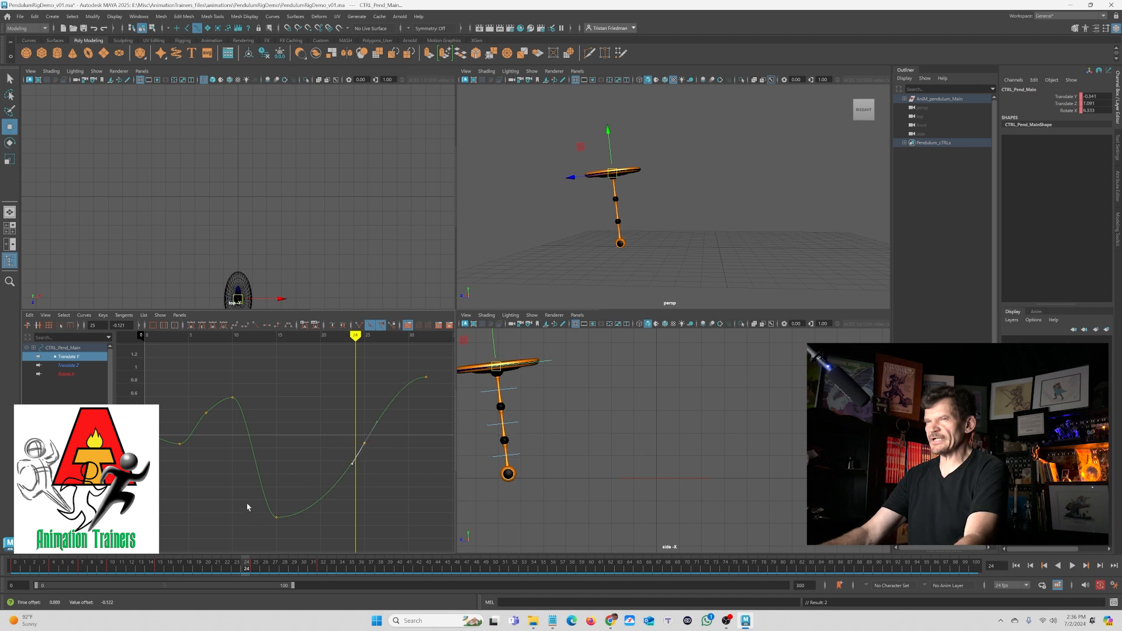
drag(295, 496, 316, 547)
middle_drag(313, 529, 310, 566)
drag(243, 571, 217, 582)
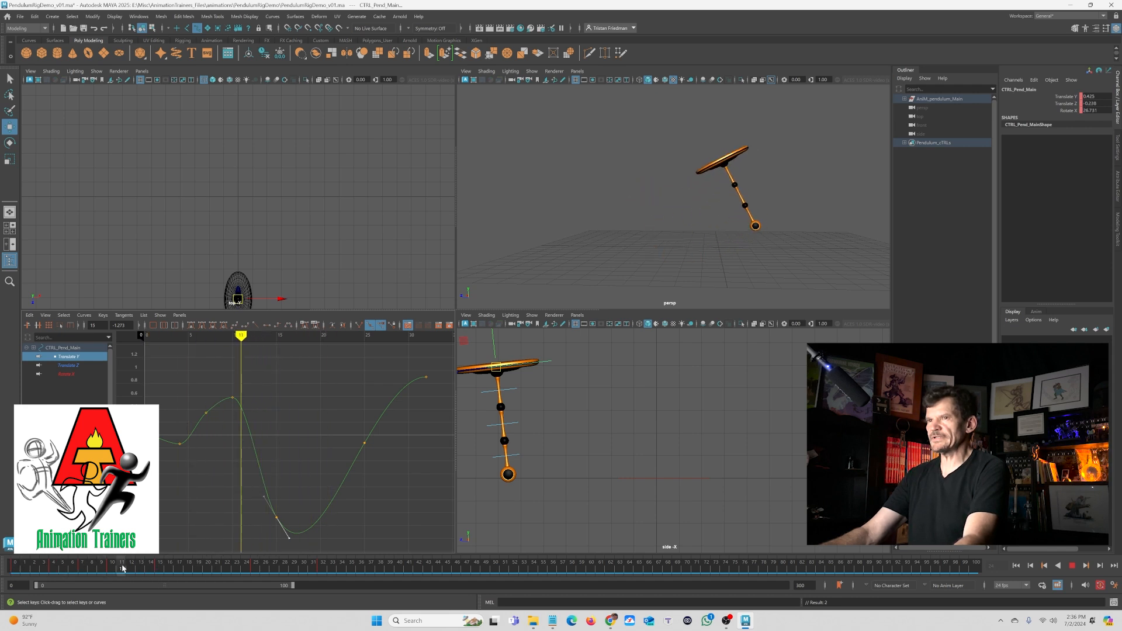
key(Escape)
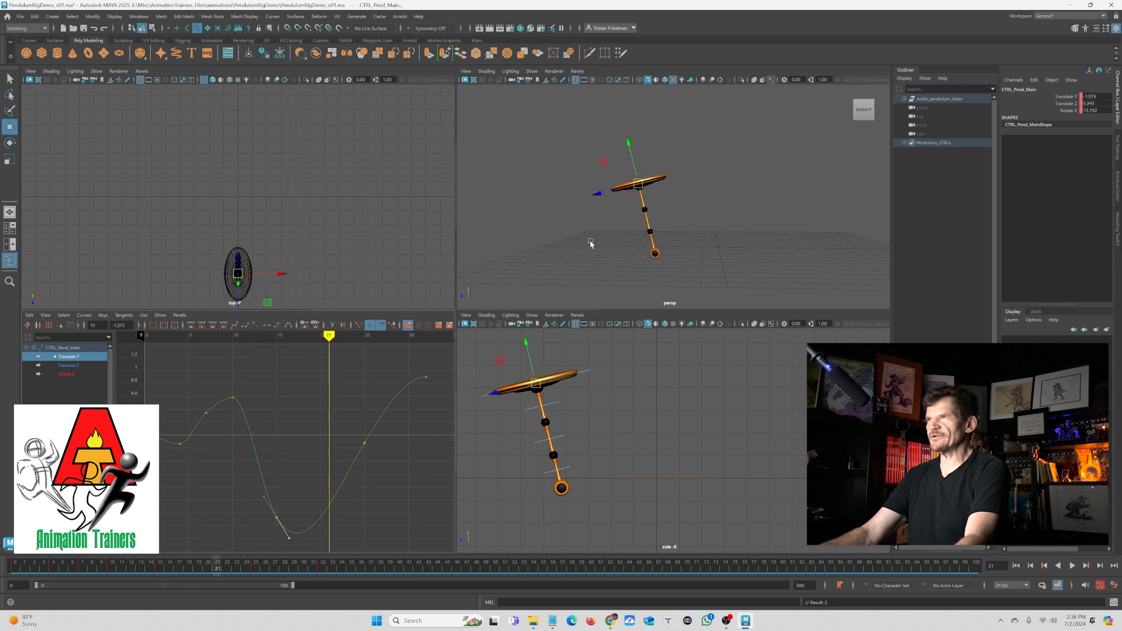
- Step back one frame and nudge the main control's position at frame 20
key(alt+comma)
drag(647, 187, 648, 200)
- Adjust the Translate Y keys and tangents around the curve's low point near frame 20
scroll(279, 424, down, 3)
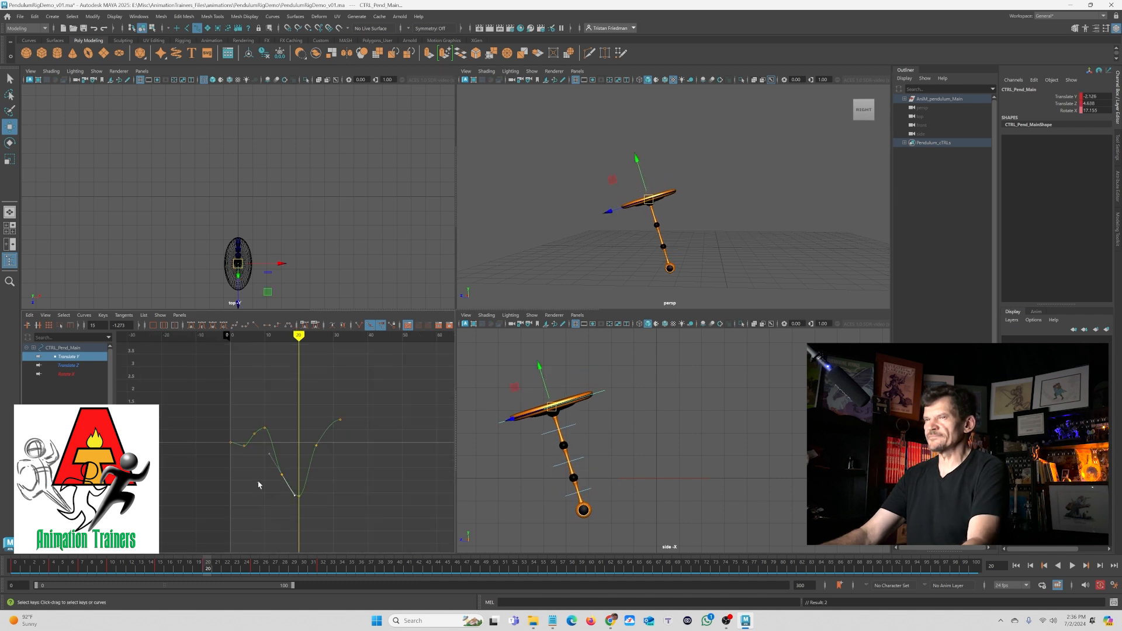
key(f)
drag(297, 510, 269, 516)
middle_drag(262, 487, 267, 494)
drag(345, 543, 350, 544)
drag(281, 481, 311, 539)
middle_drag(304, 520, 305, 529)
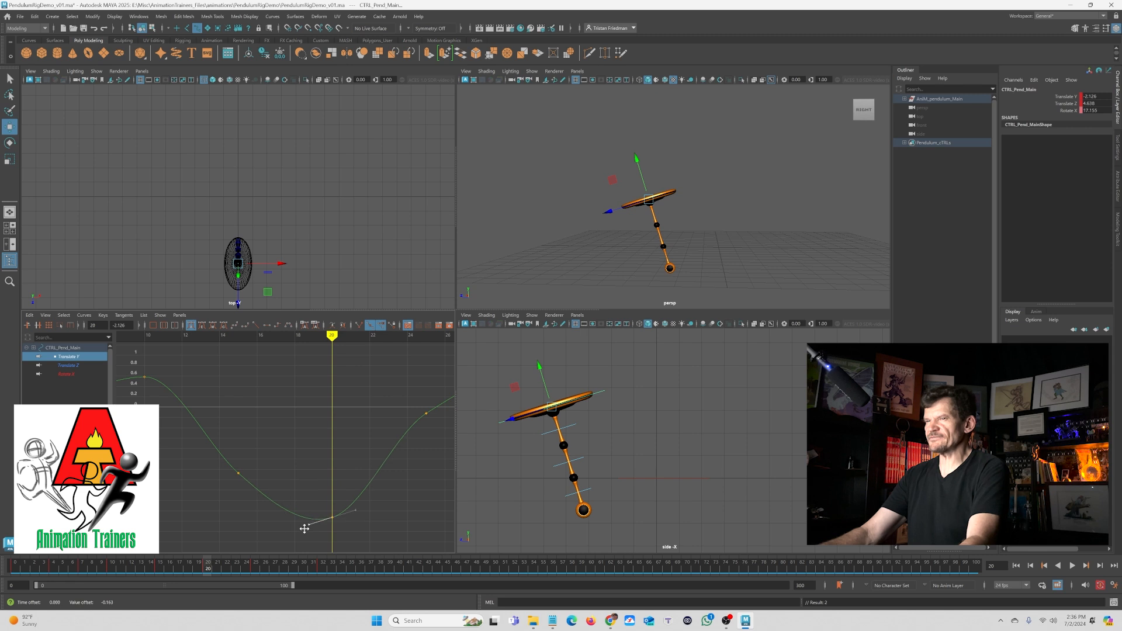
- Smooth the Translate Y curve's rising section by adjusting a tangent handle
scroll(370, 408, down, 3)
drag(360, 460, 398, 408)
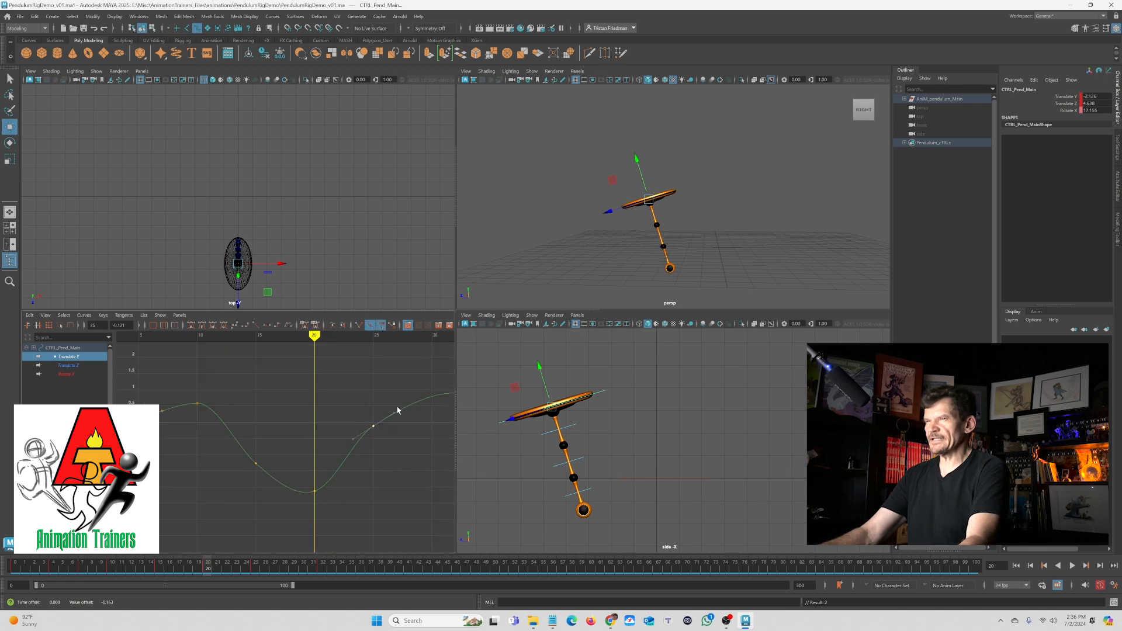
middle_drag(407, 435, 392, 408)
click(262, 441)
- Try deleting the middle keys of the Translate Z curve and undo the deletion
click(86, 365)
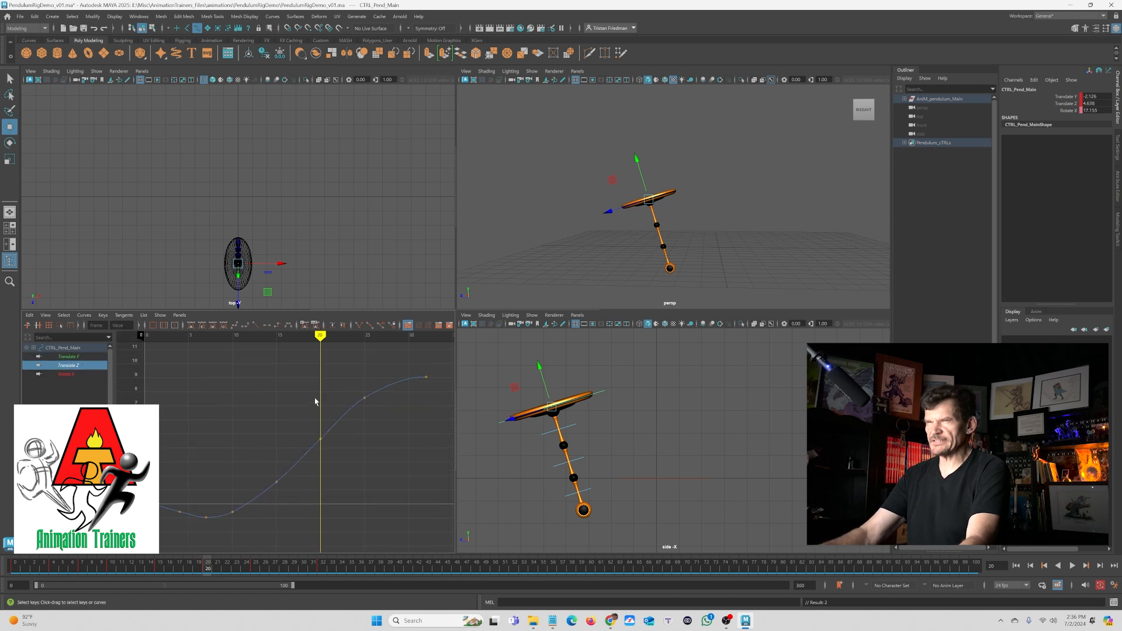
drag(308, 444, 377, 508)
key(Delete)
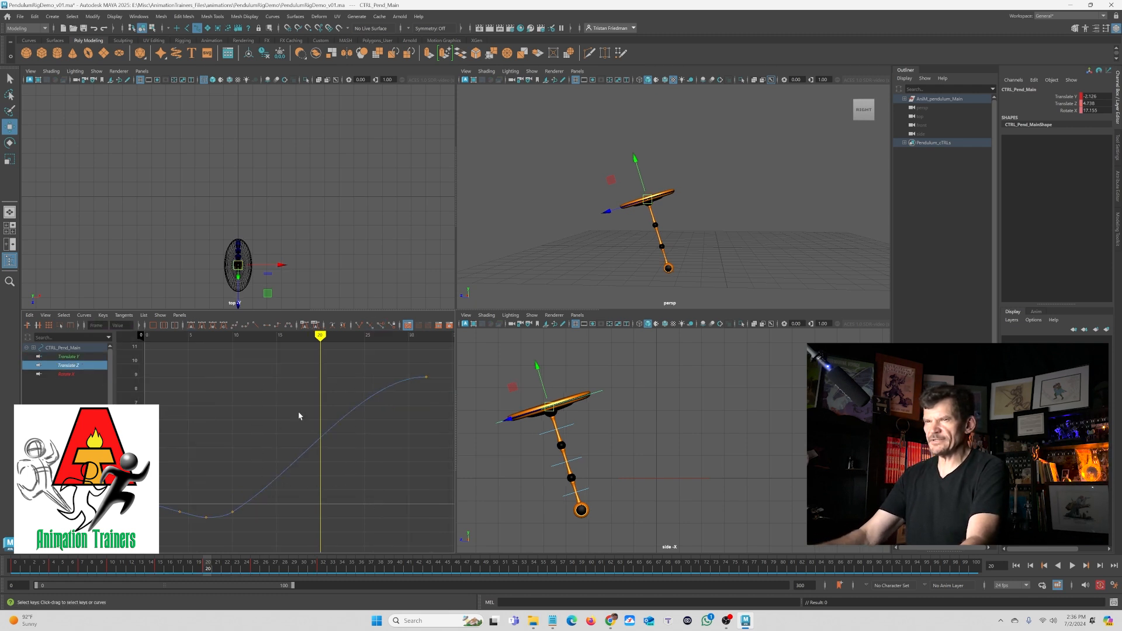
key(ctrl+z)
drag(306, 495, 306, 496)
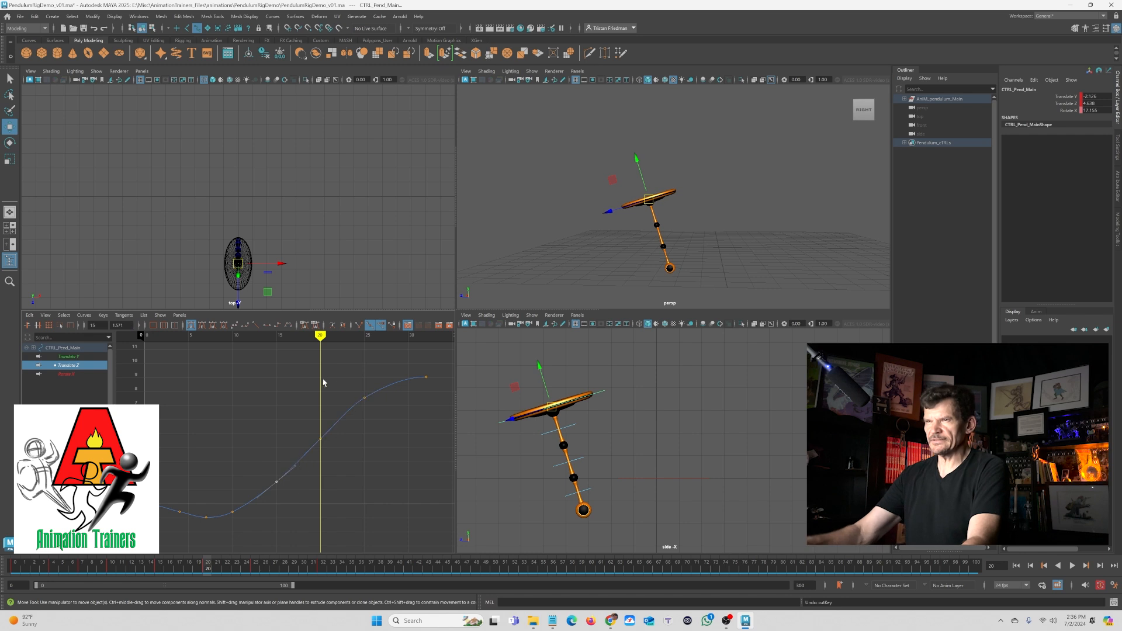
- Adjust the Translate Z curve's upper key tangent to ease into the final value
click(319, 376)
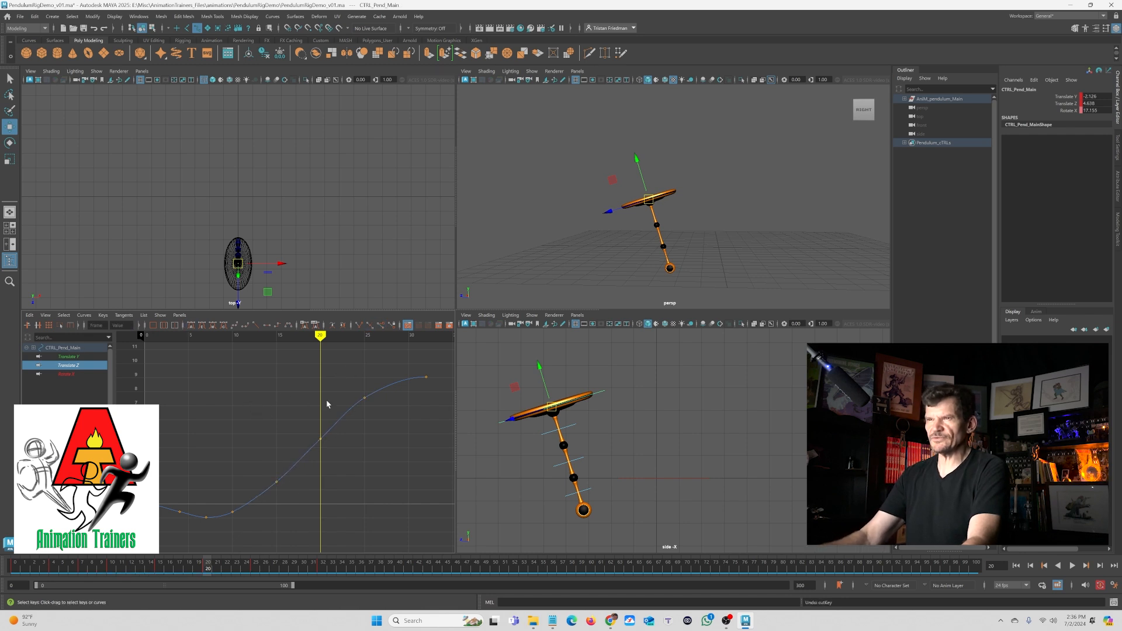
drag(350, 389, 386, 394)
middle_drag(386, 394, 390, 389)
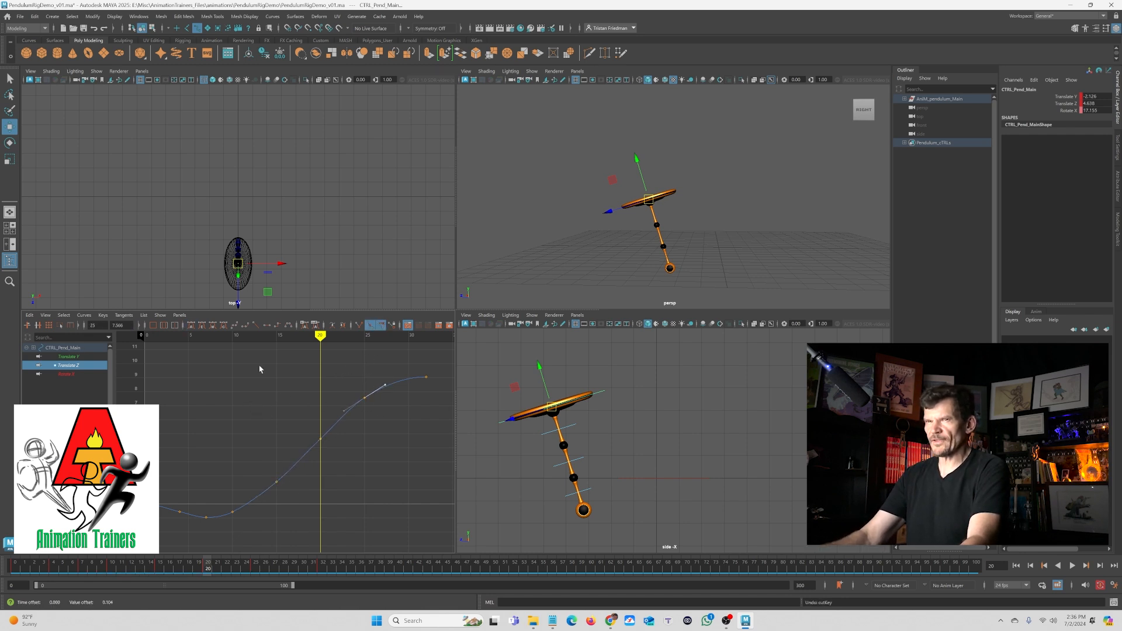
- Reshape the Rotate X curve's keys and tangents and play back the result
click(65, 374)
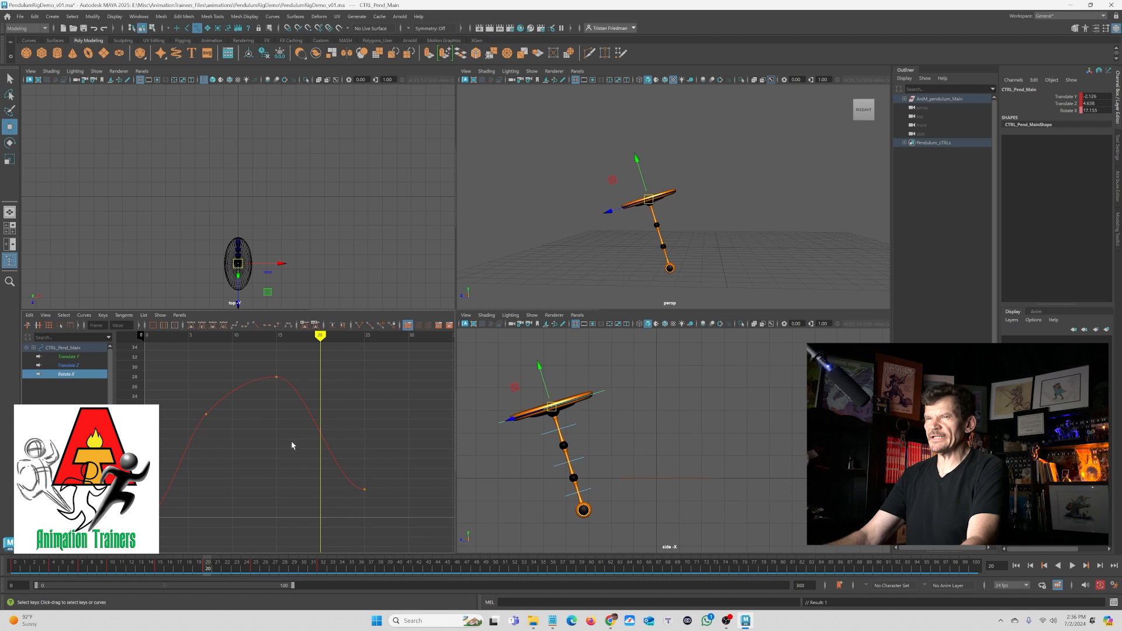
drag(220, 437, 221, 438)
drag(222, 378, 230, 401)
middle_drag(226, 396, 223, 389)
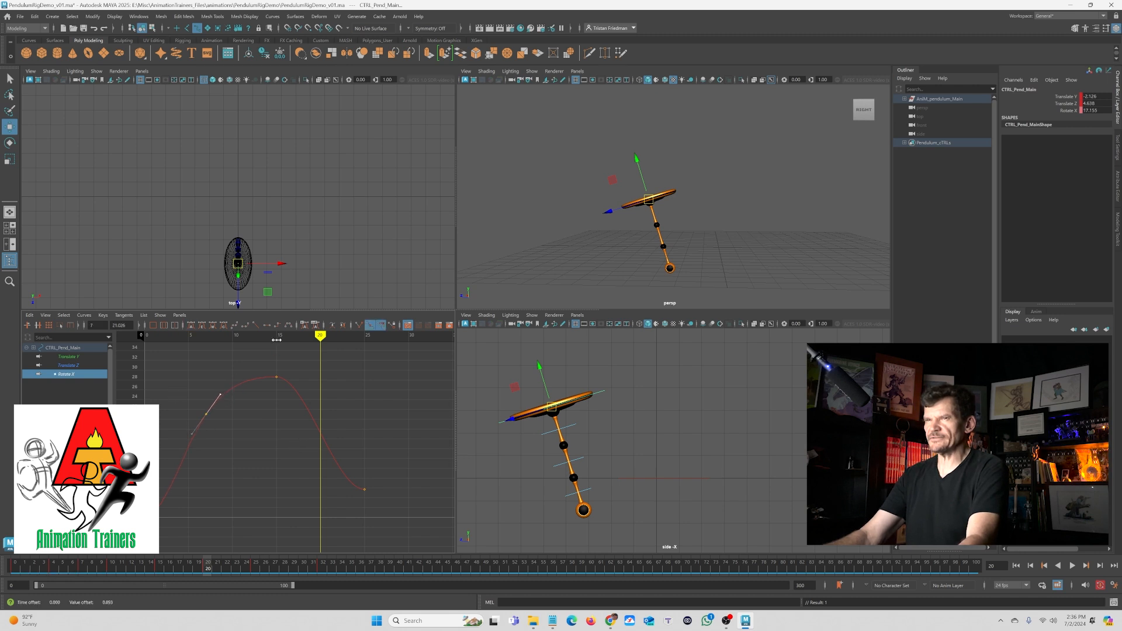
mouse_move(320, 417)
mouse_down()
mouse_move(293, 416)
mouse_move(255, 358)
mouse_up()
middle_drag(251, 366, 255, 412)
key(alt+v)
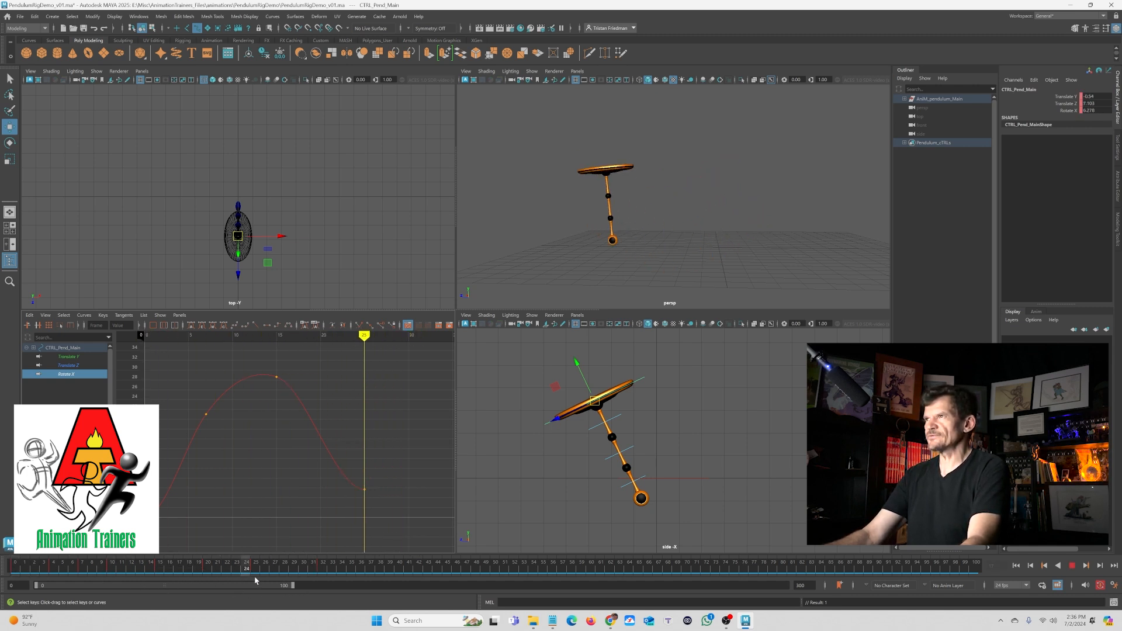
- Nudge the main control and set a key on it at frame 32 to hold its settled pose
drag(301, 584, 303, 583)
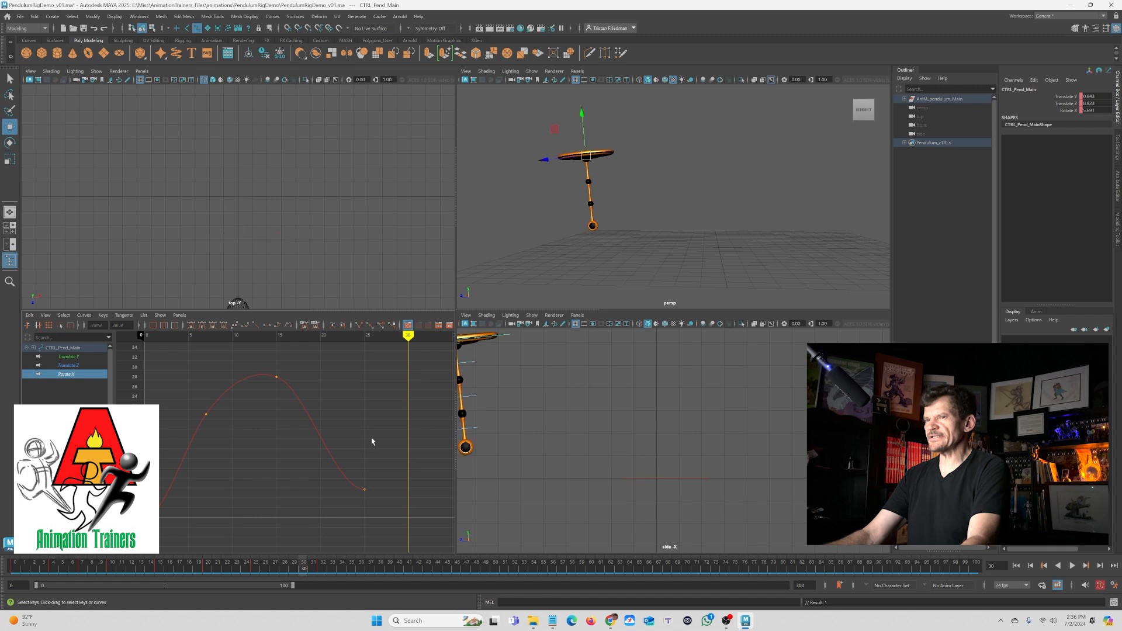
drag(581, 166, 582, 158)
drag(274, 566, 318, 582)
key(s)
click(323, 567)
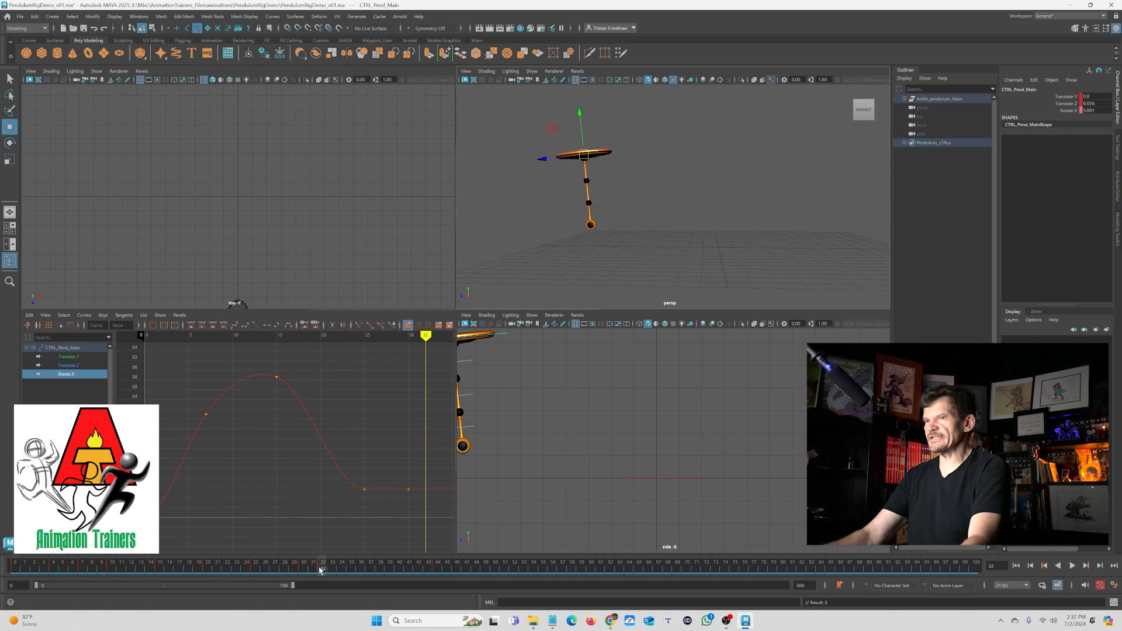
- Delete the time slider keys at frame 32 and play back the animation
right_click(326, 566)
mouse_move(357, 438)
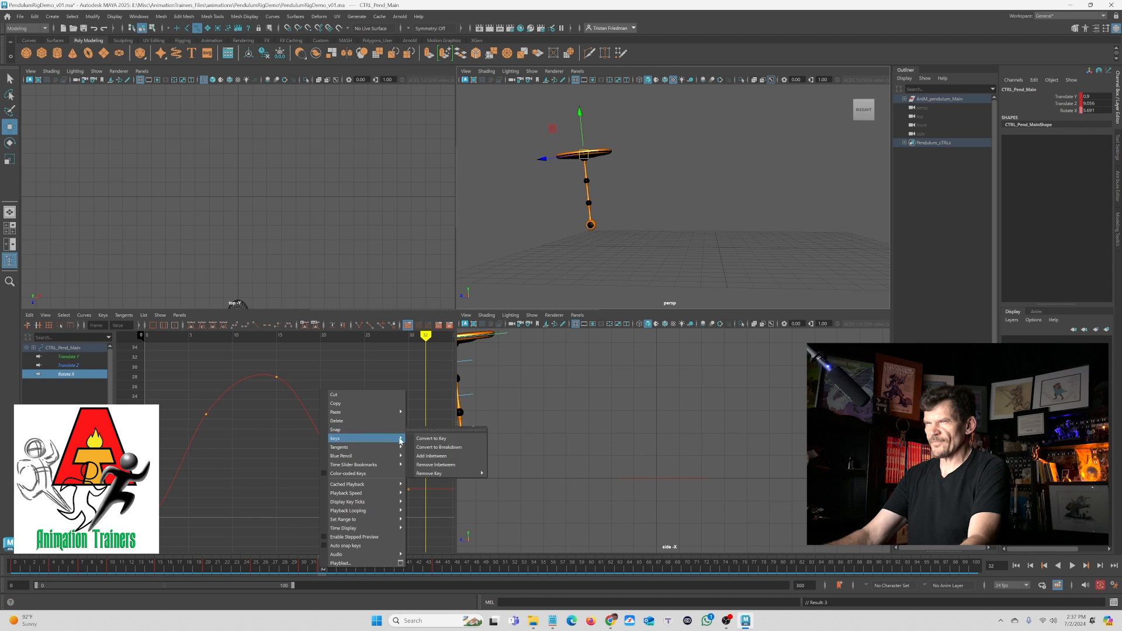
mouse_move(433, 473)
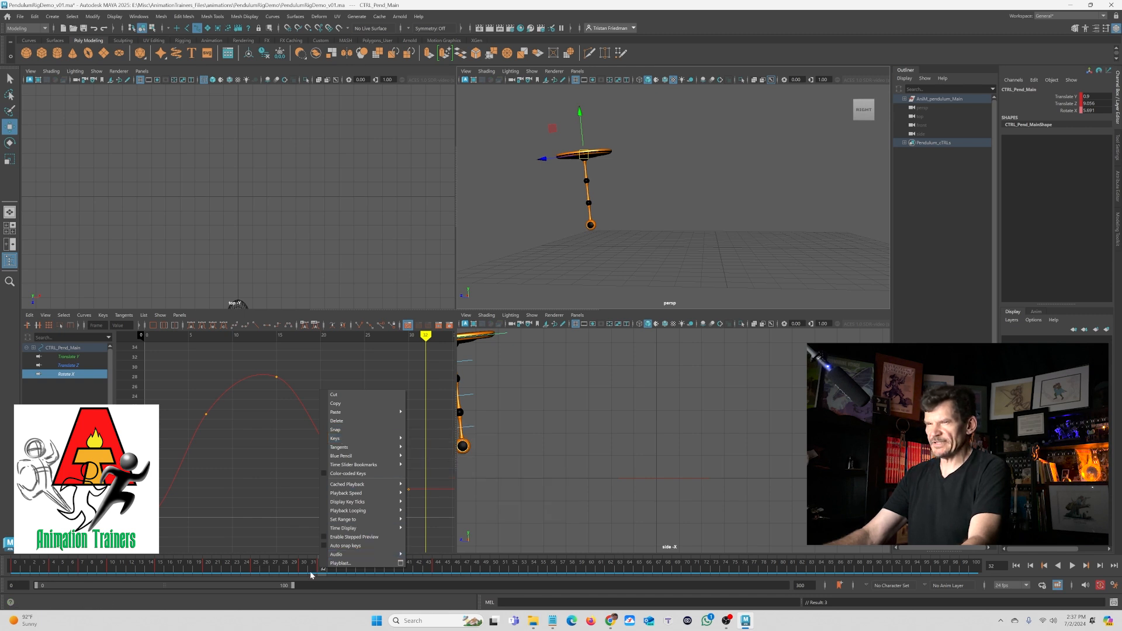
click(318, 567)
click(322, 567)
right_click(323, 567)
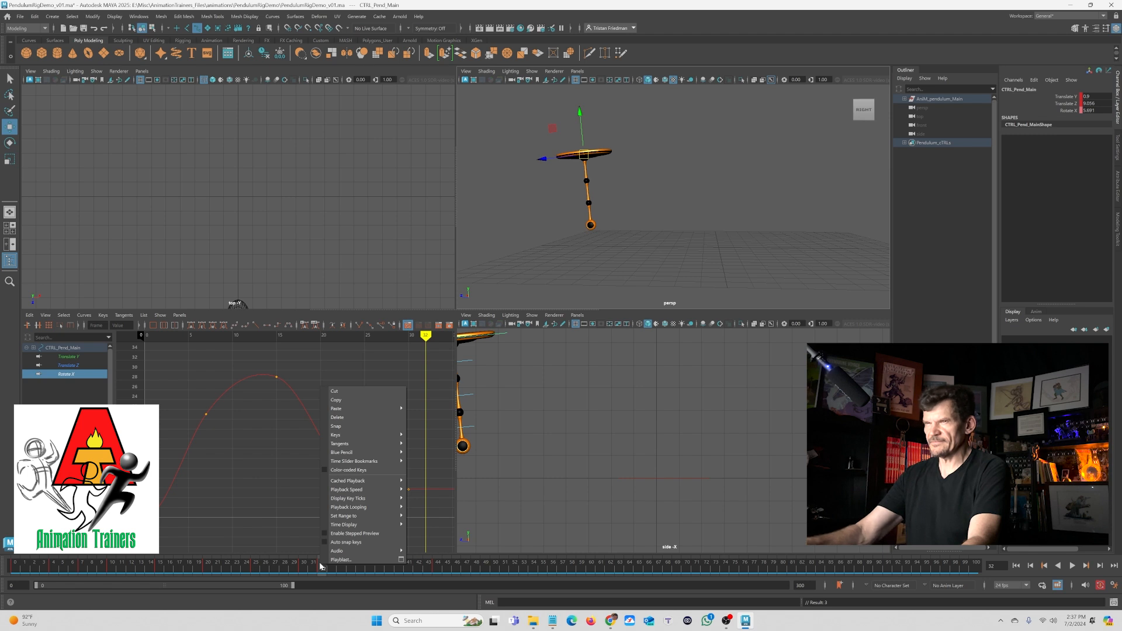
click(337, 417)
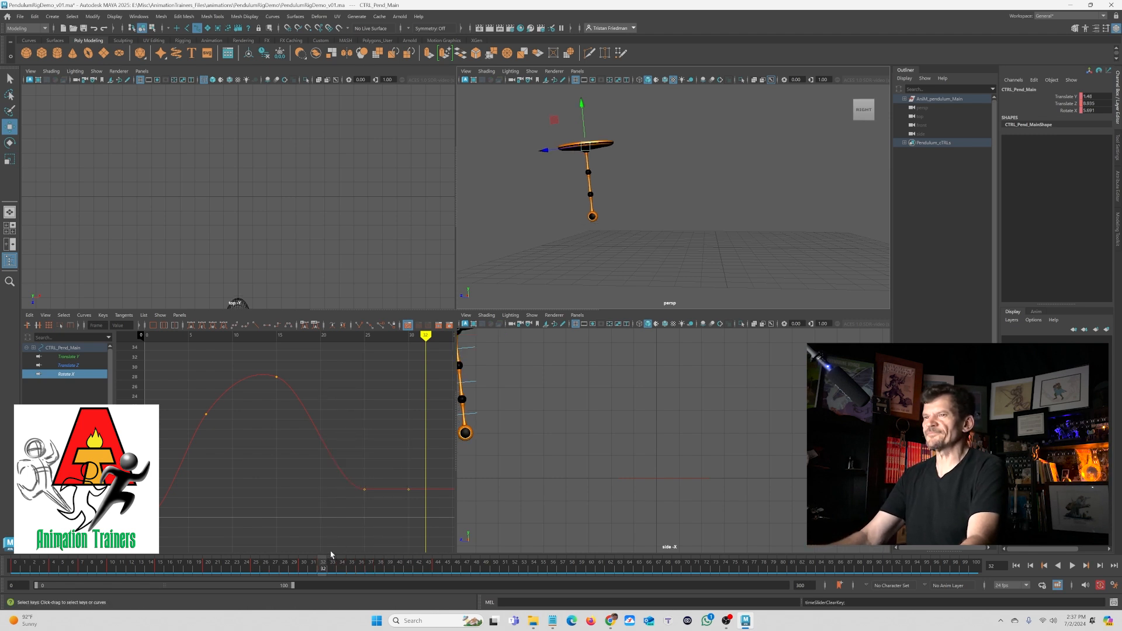
key(alt+v)
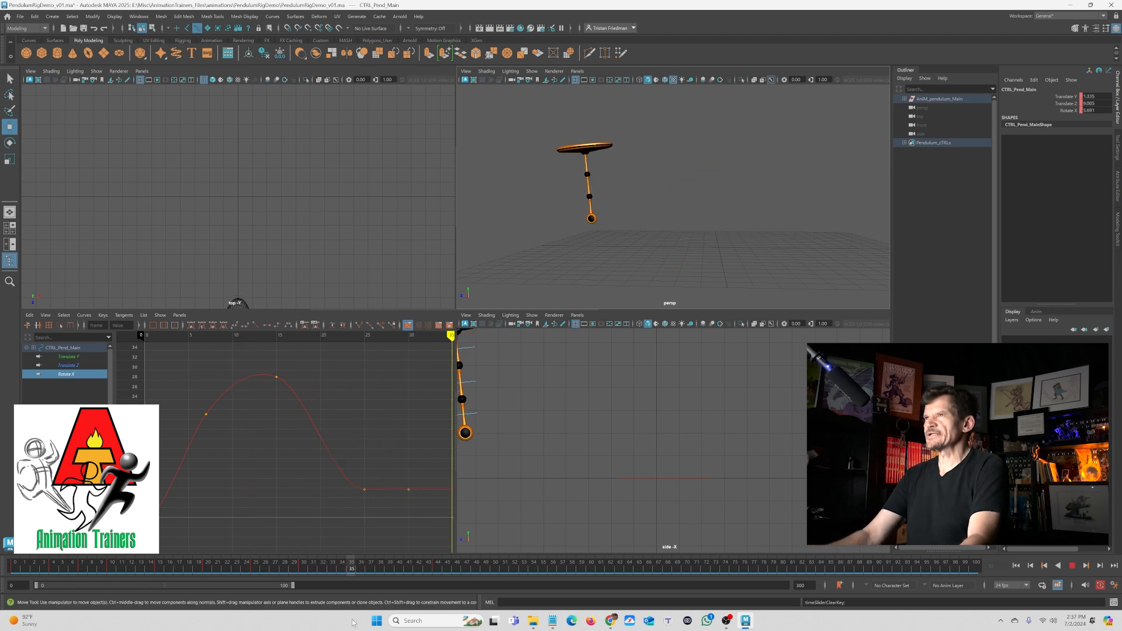
key(alt+v)
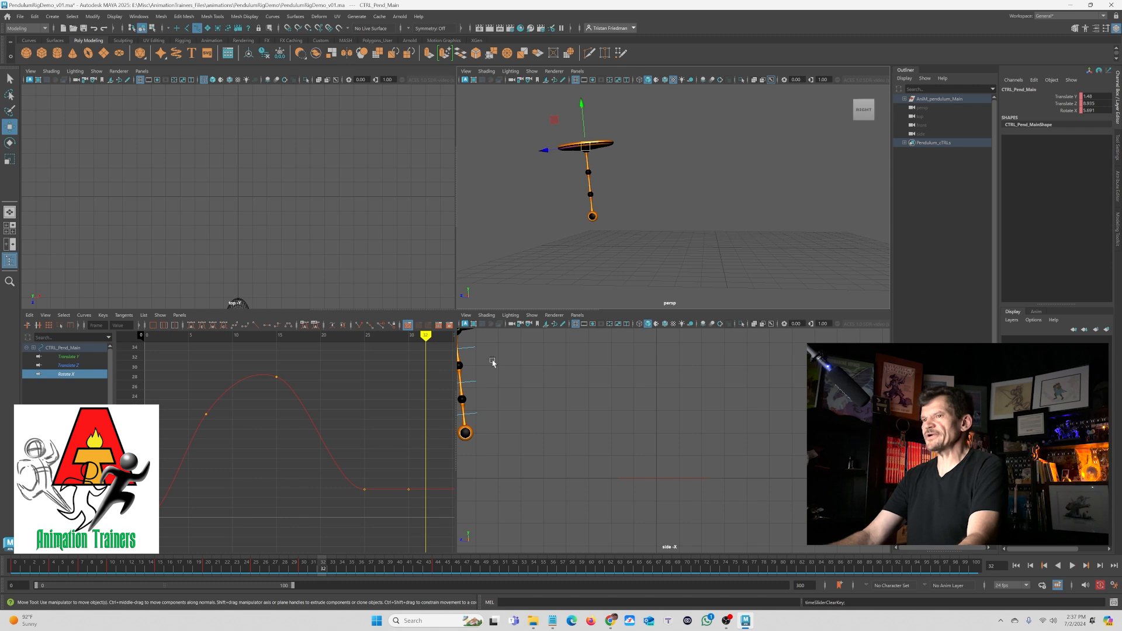
- Step to the next key and rotate the control slightly in the perspective view
key(alt+period)
key(e)
drag(611, 180, 600, 181)
- Delete the extra flat key from the Rotate X curve in the Graph Editor
mouse_move(158, 566)
mouse_down()
mouse_move(82, 562)
mouse_move(284, 575)
mouse_move(342, 596)
mouse_move(332, 596)
mouse_up()
alt+middle_drag(322, 514, 289, 466)
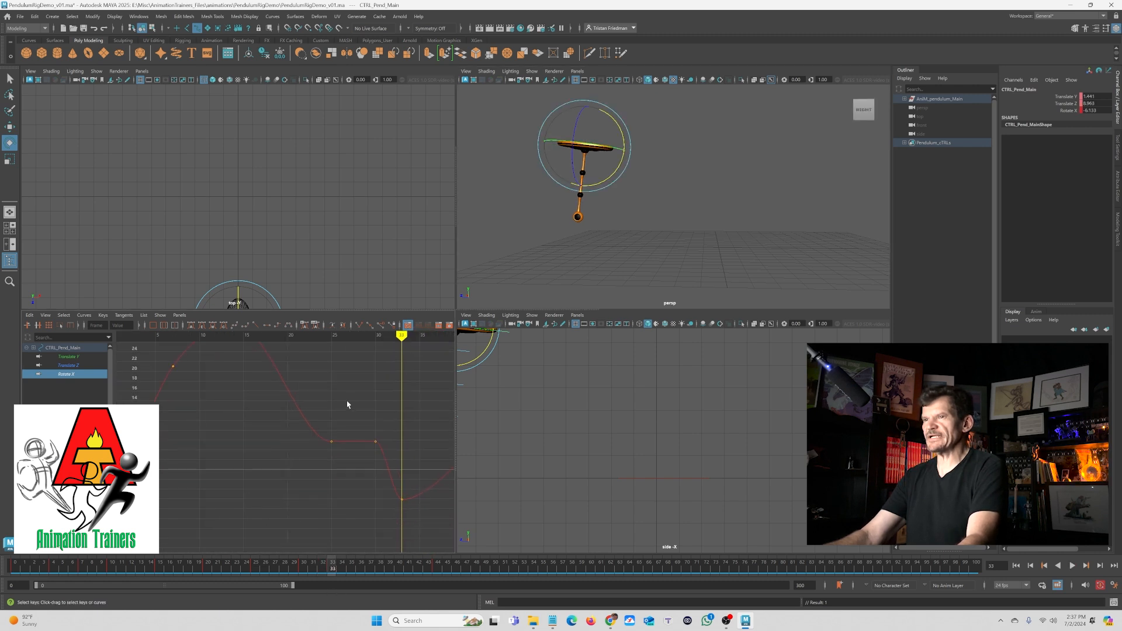
drag(358, 399, 383, 460)
key(Delete)
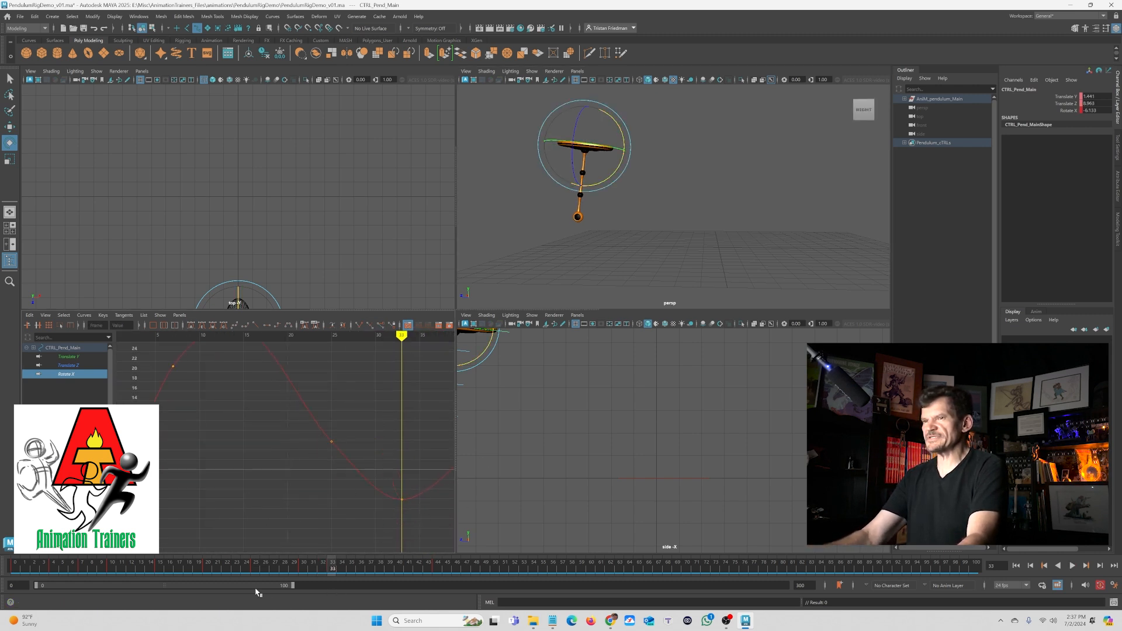
- Play back the animation and set the control's Rotate X to 0 at frame 60, then deselect
key(alt+v)
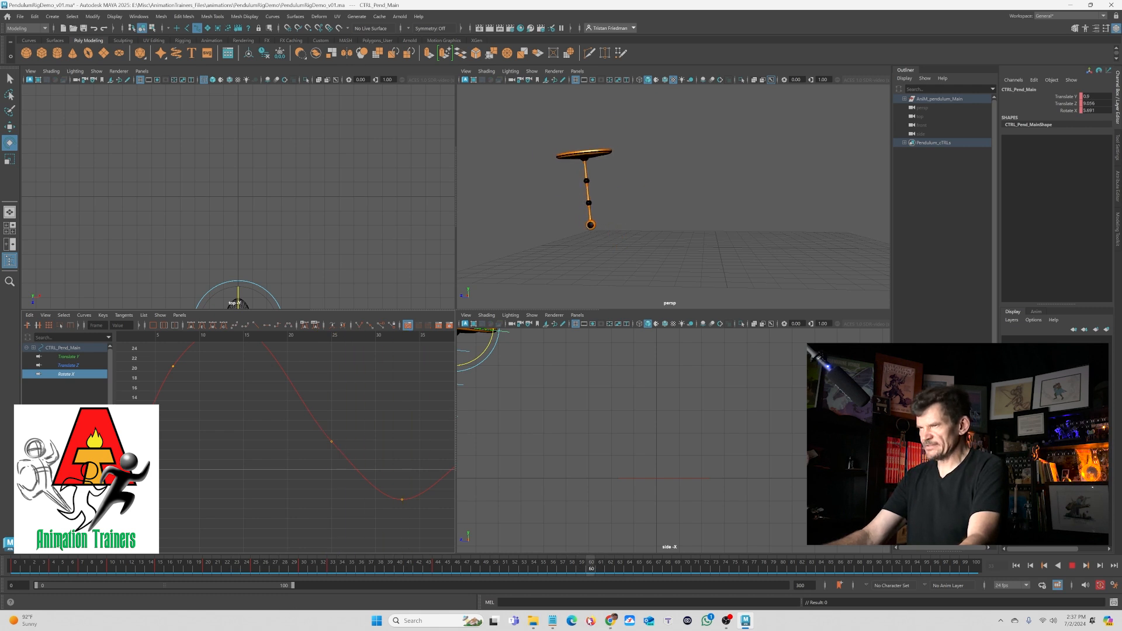
key(alt+v)
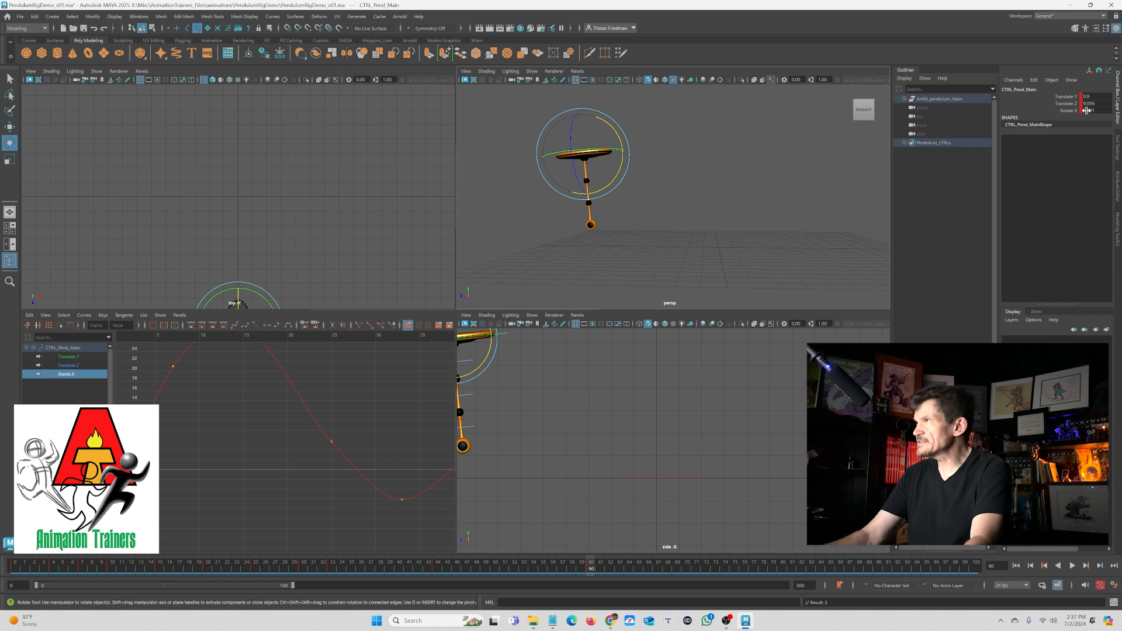
key(Return)
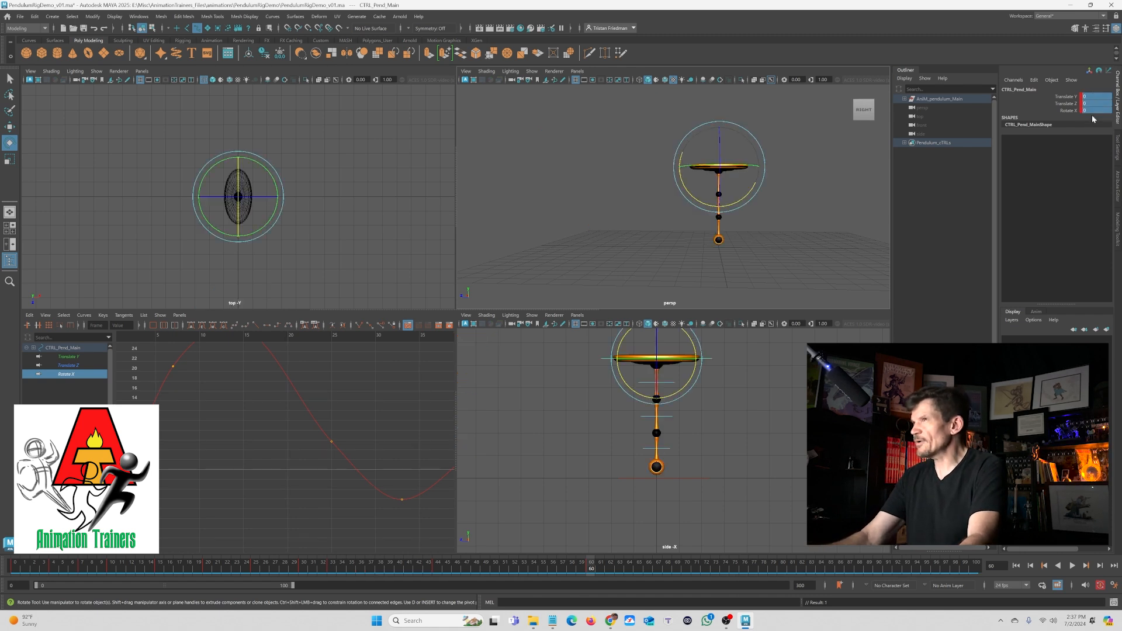
key(ctrl+z)
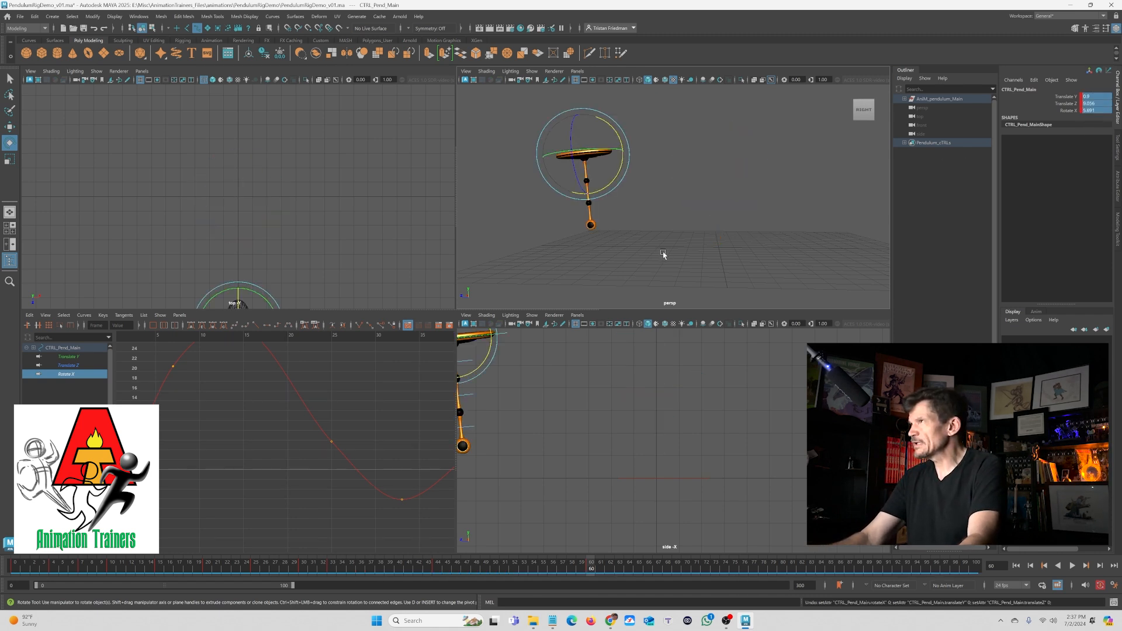
text(0)
key(Return)
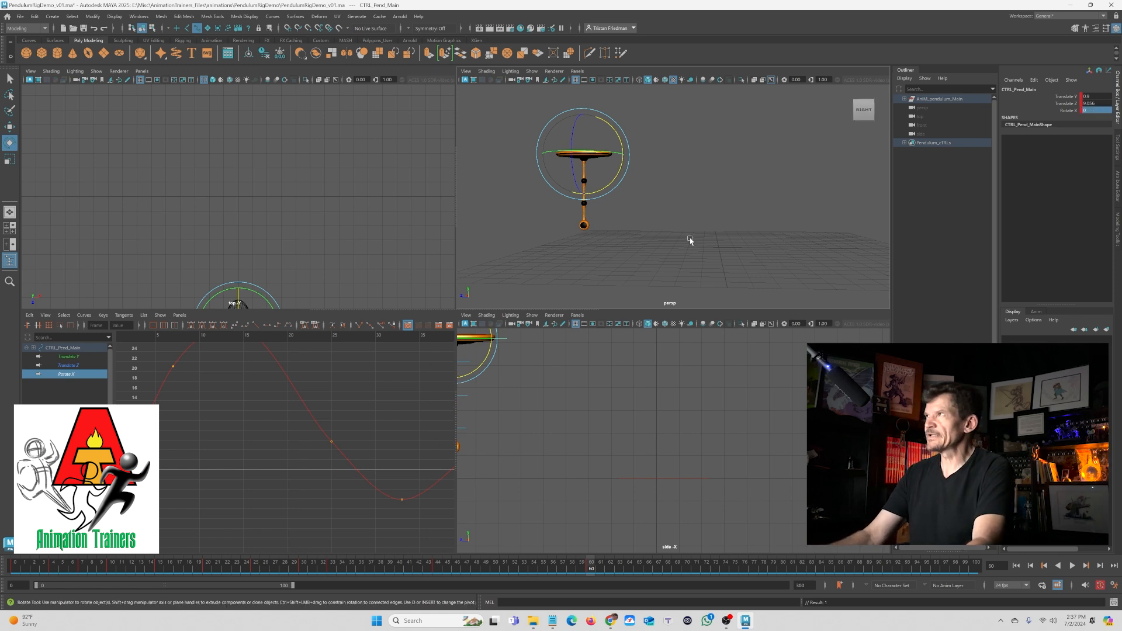
key(q)
click(520, 270)
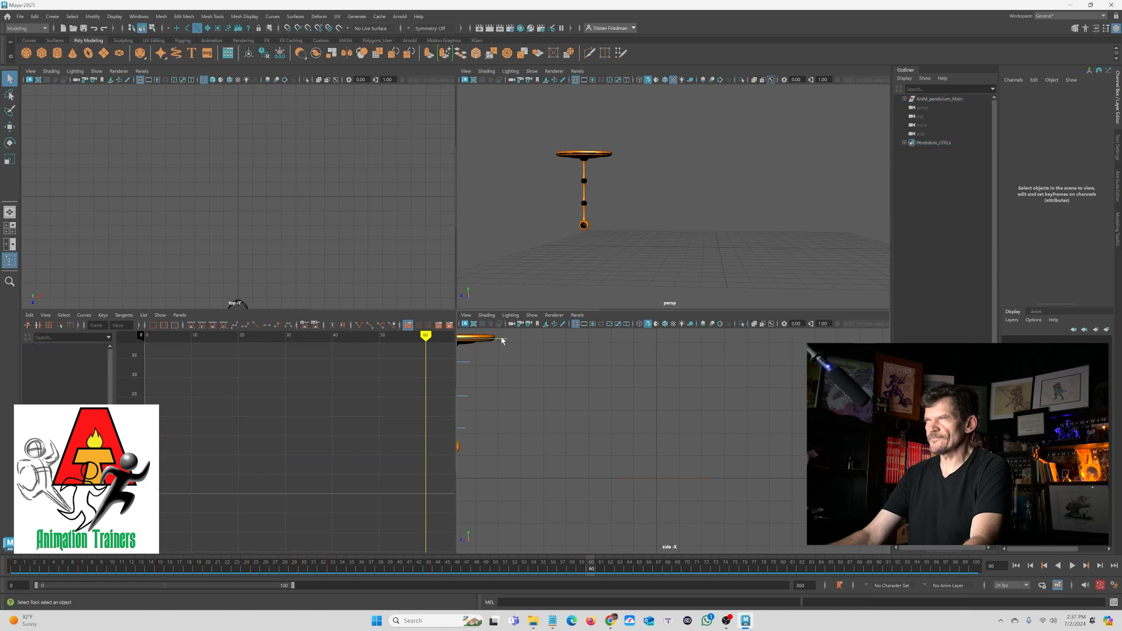
- Reselect the control, step to its next key and rotate it in the perspective view
click(501, 340)
drag(263, 567, 238, 586)
middle_click(607, 244)
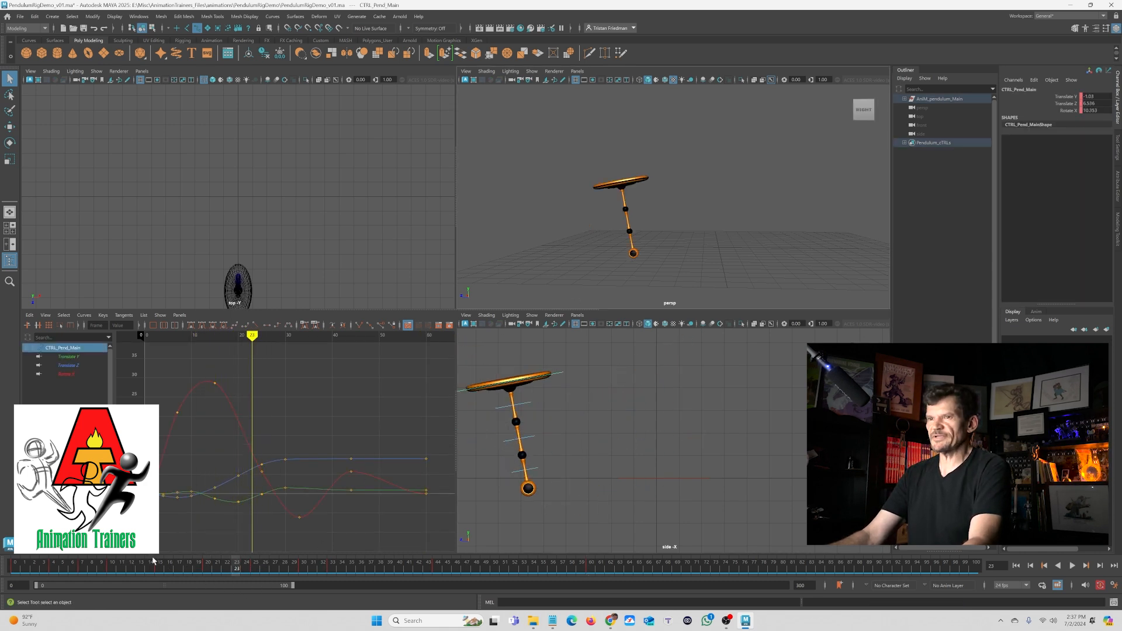
drag(91, 564, 524, 614)
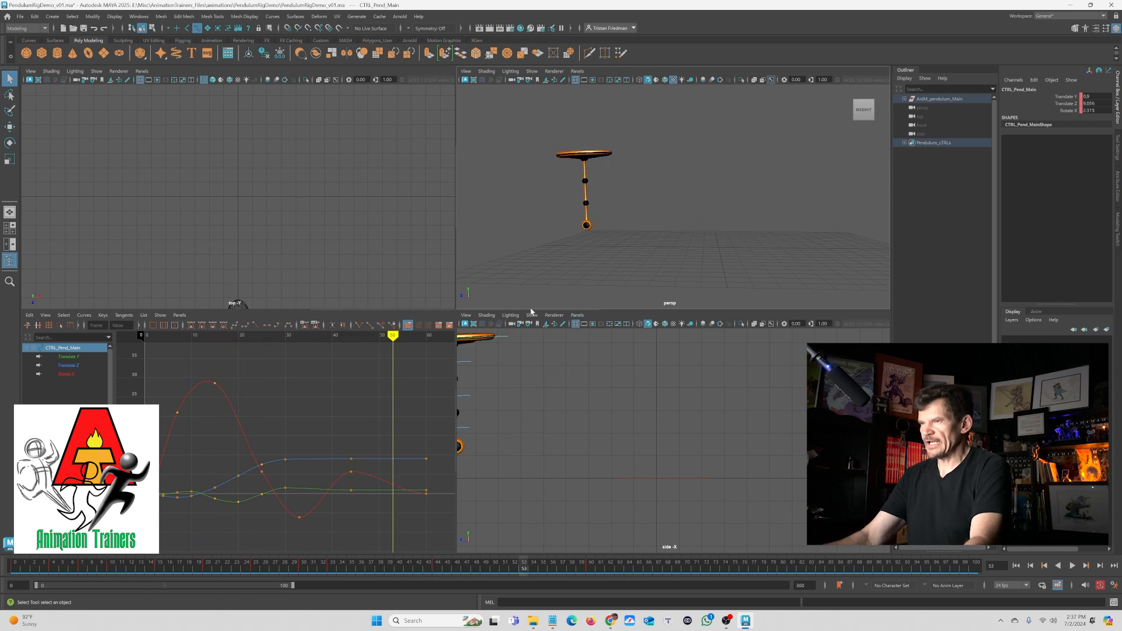
key(e)
key(alt+period)
drag(604, 183, 600, 197)
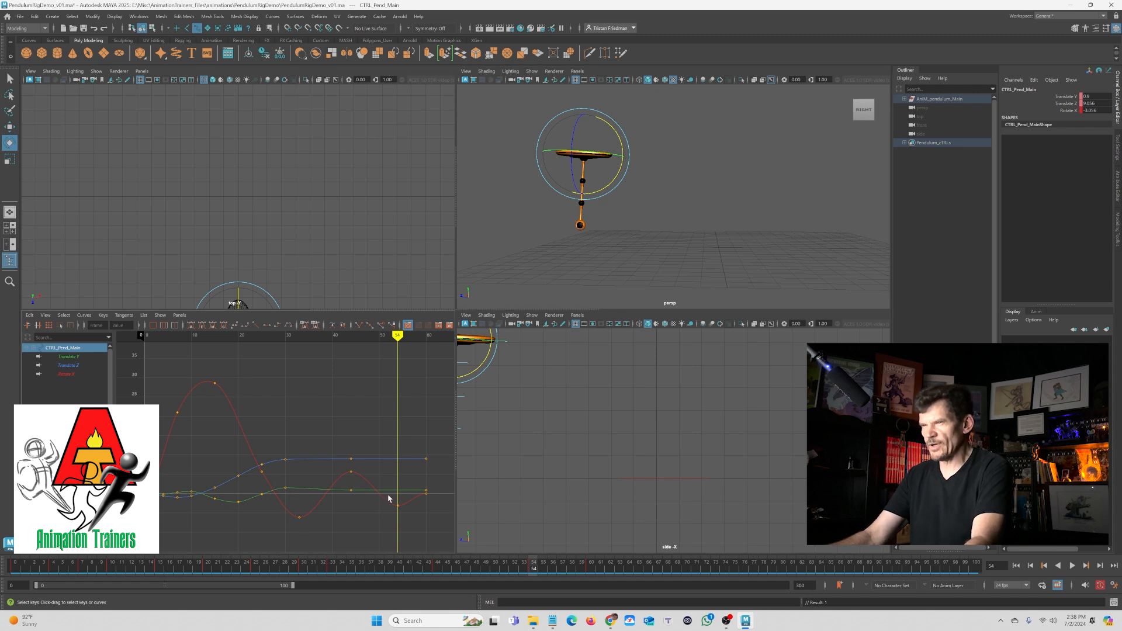
- Adjust a Rotate X key's value with the Move tool in the Graph Editor and play back the result
key(w)
click(350, 471)
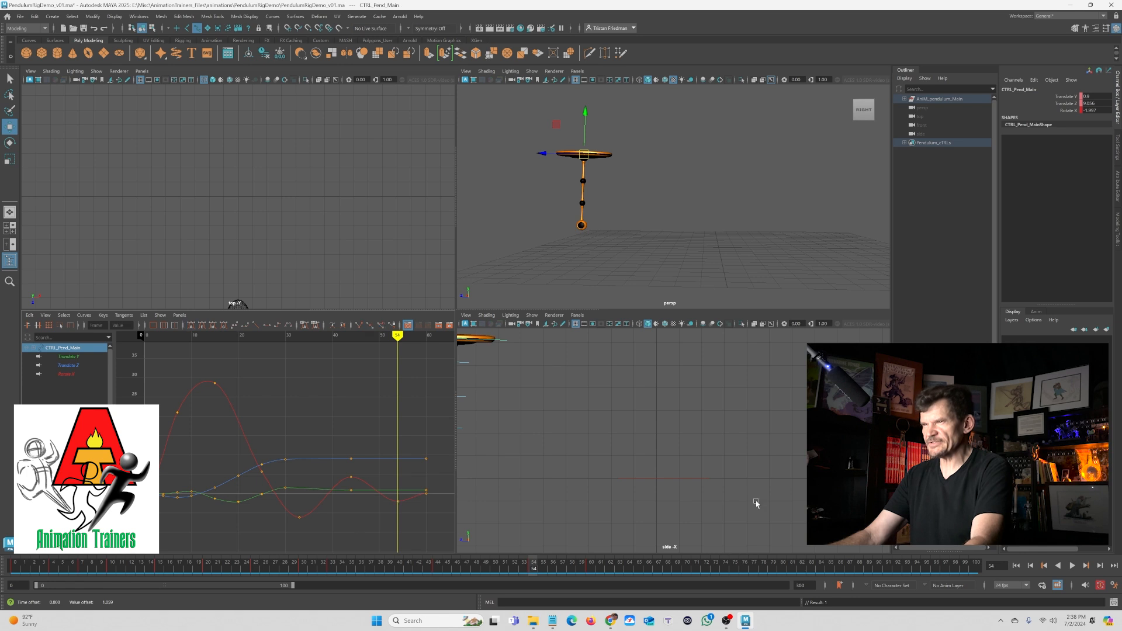
key(alt+v)
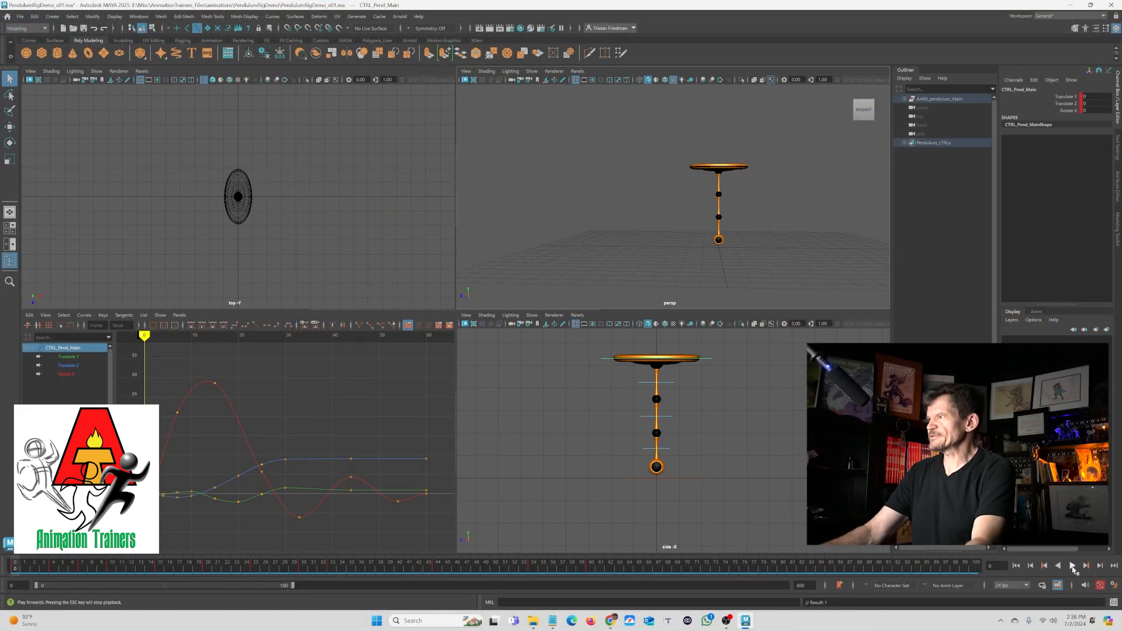
click(1072, 566)
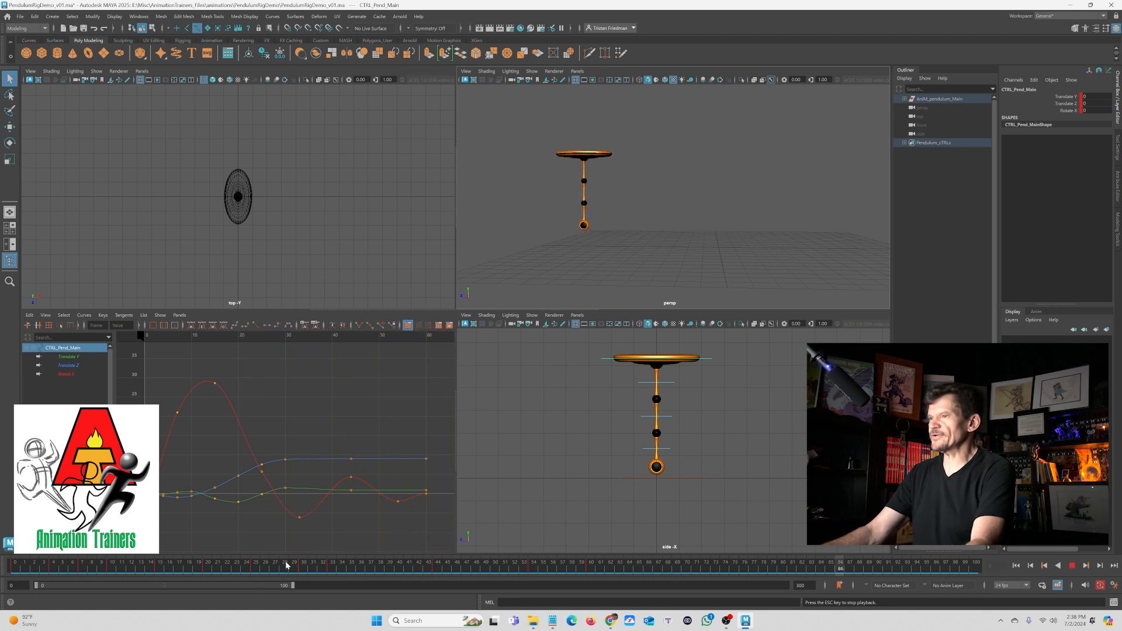
click(1072, 566)
click(1072, 566)
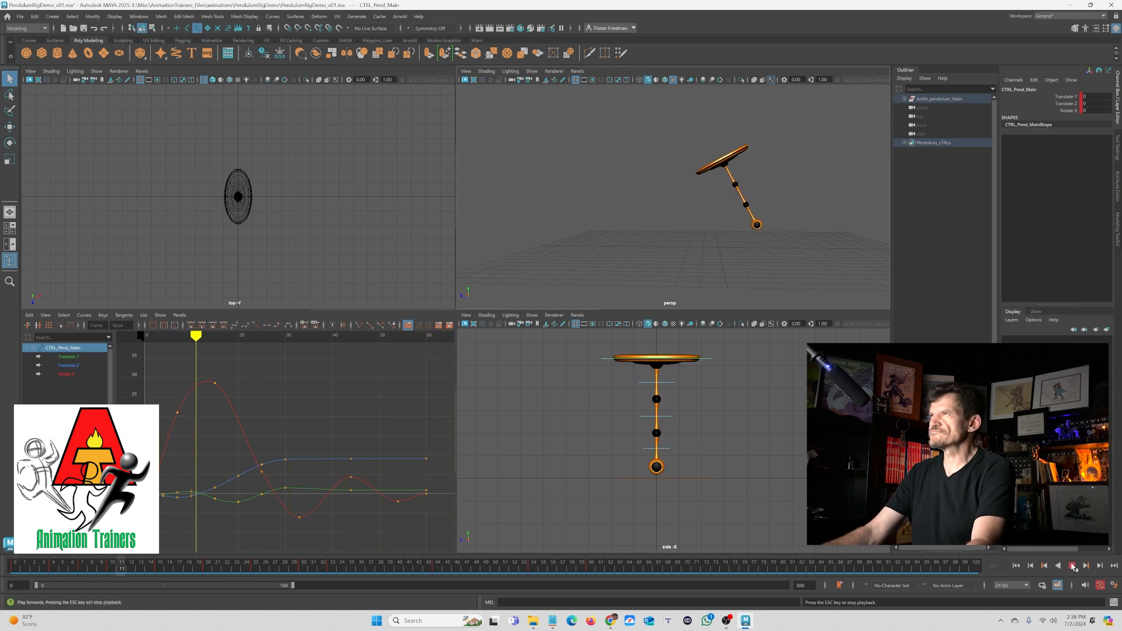
click(1072, 566)
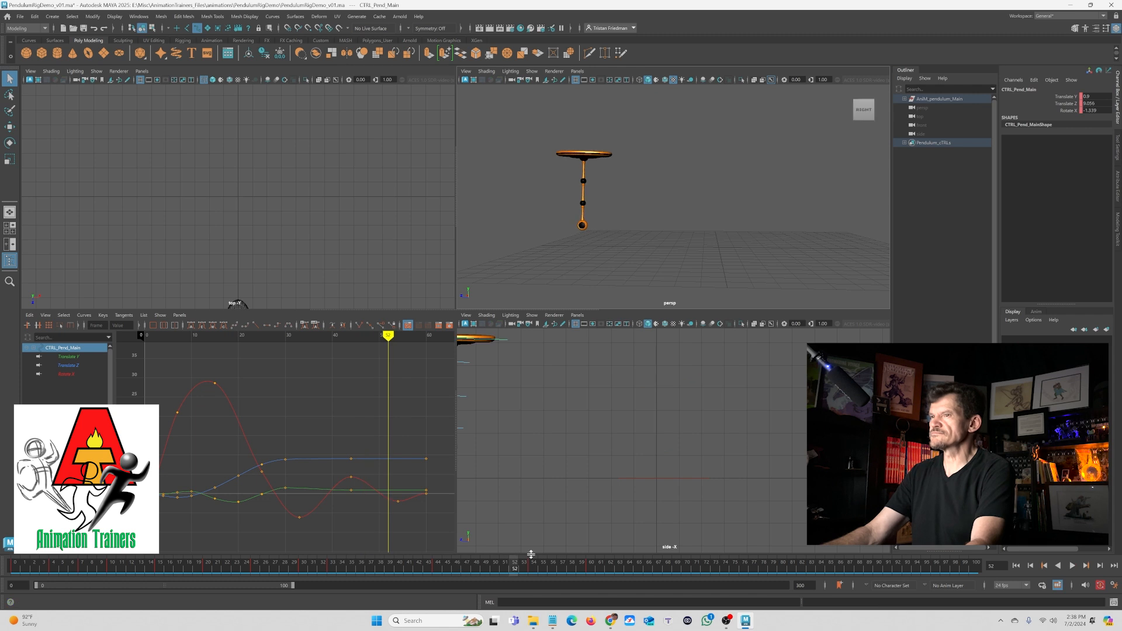
- Lower the Rotate X curve's later peak key and replay the animation from the start
drag(335, 463, 369, 494)
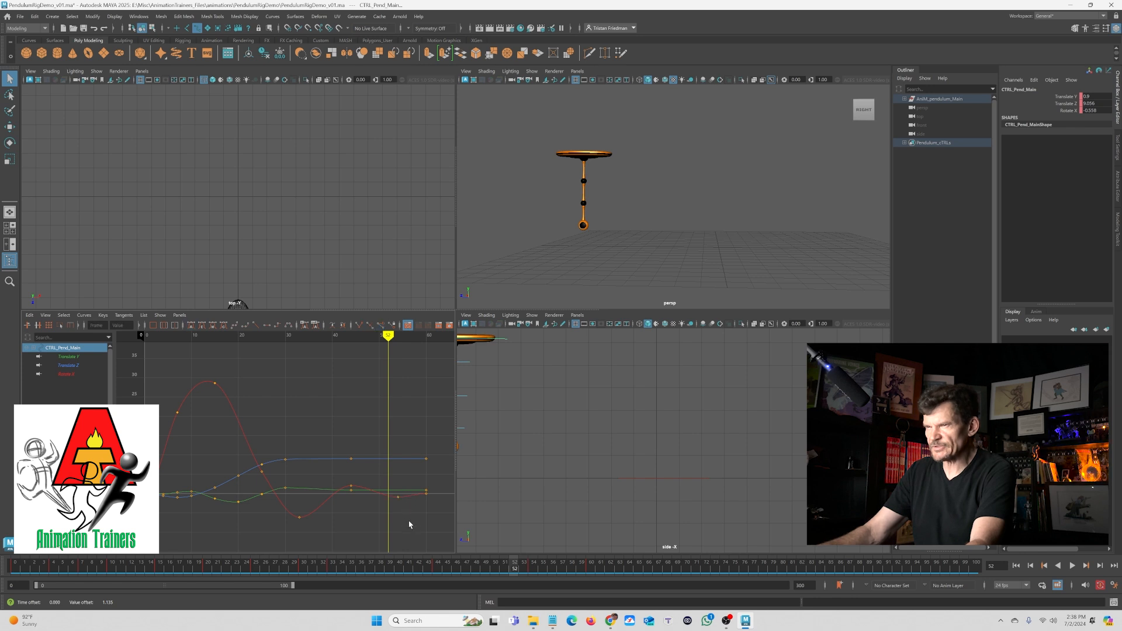
click(1016, 566)
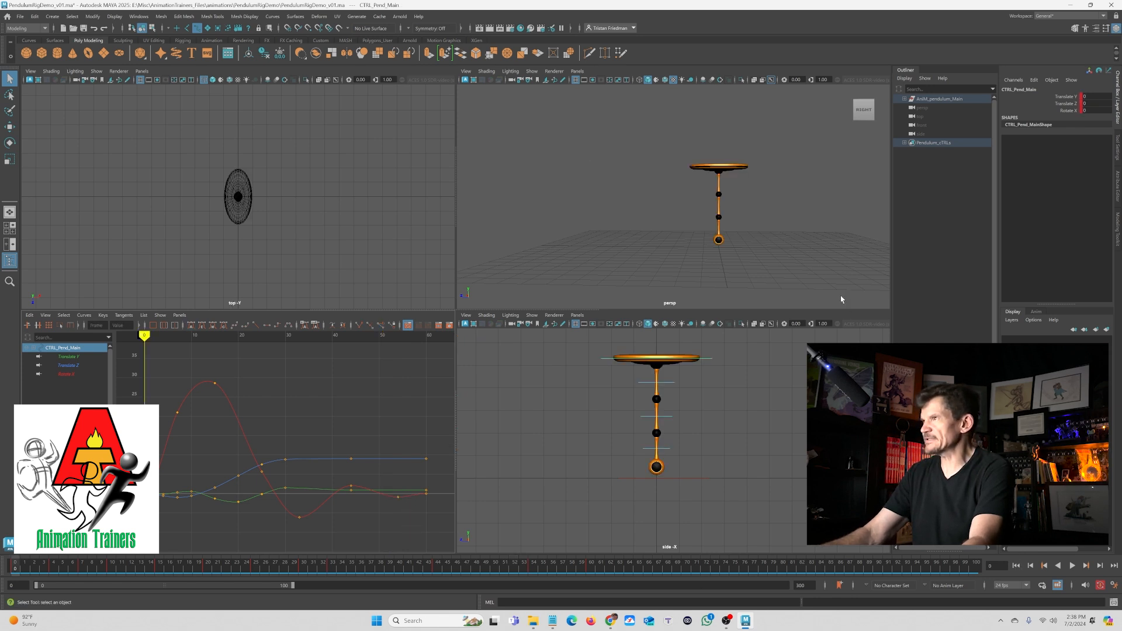
click(1072, 565)
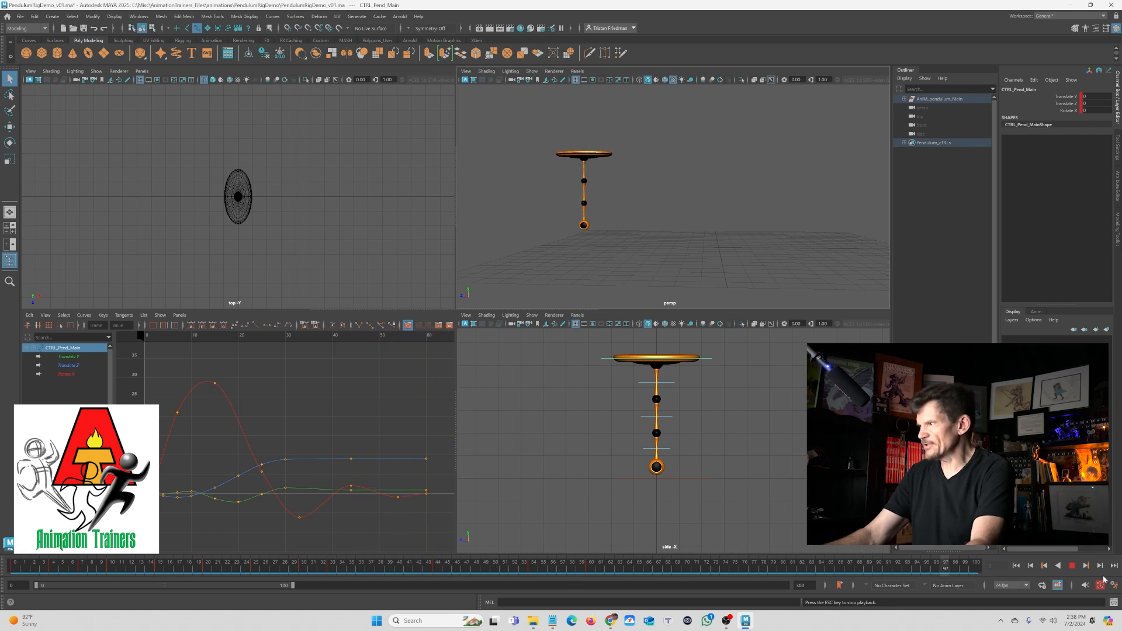
click(1072, 565)
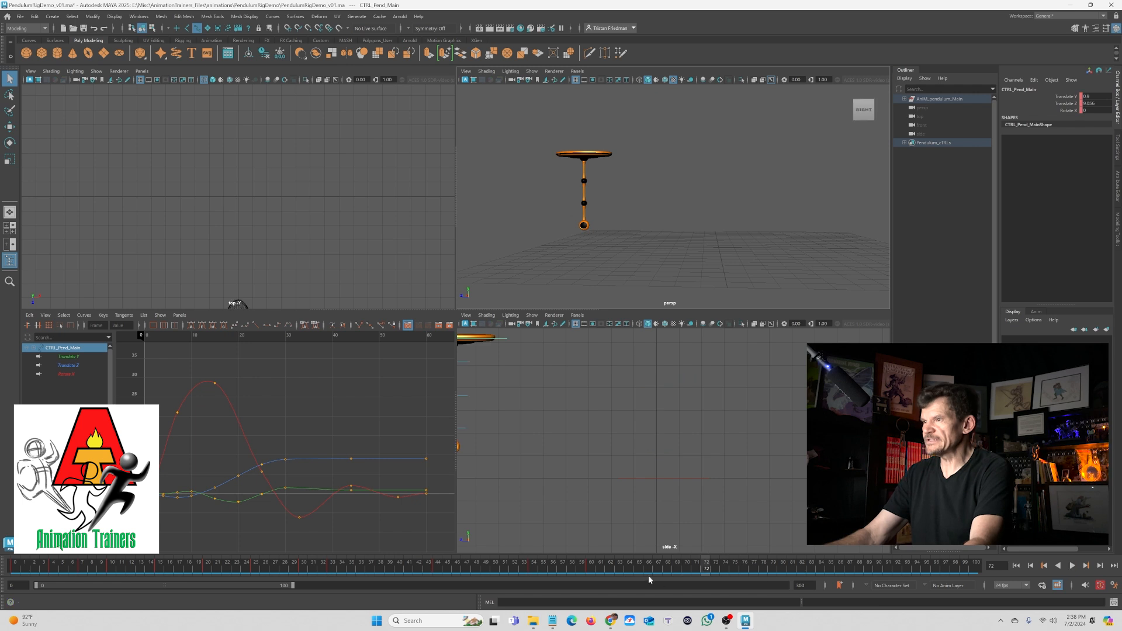
- Inspect the framed Rotate X curve, then maximize the perspective view
mouse_move(645, 571)
mouse_down()
mouse_move(601, 571)
mouse_move(627, 574)
mouse_up()
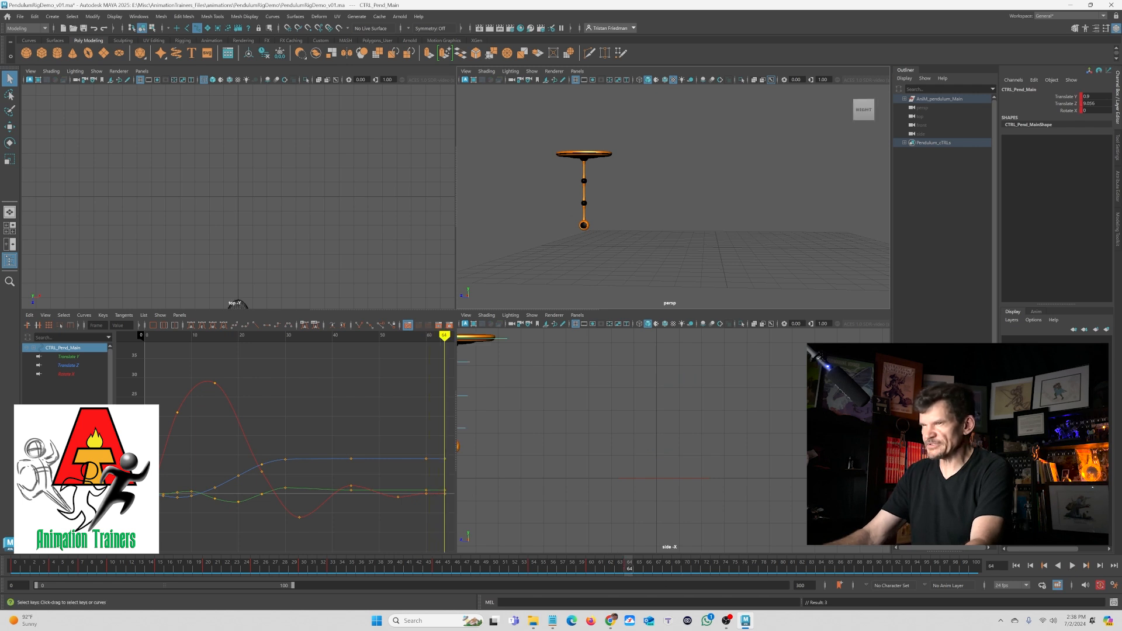
click(74, 375)
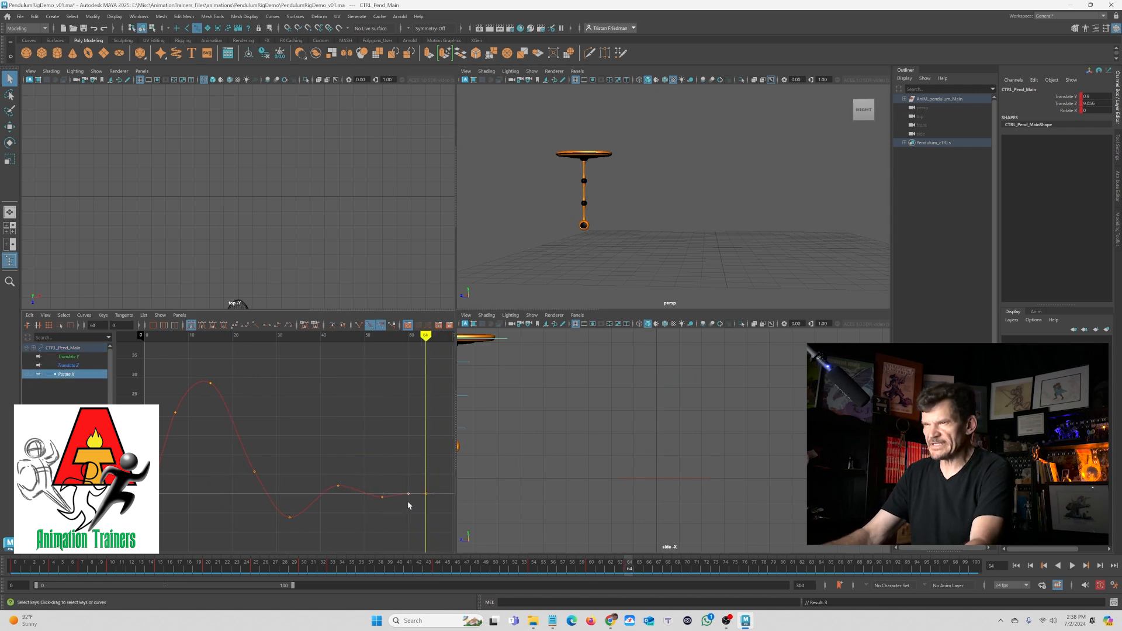
key(f)
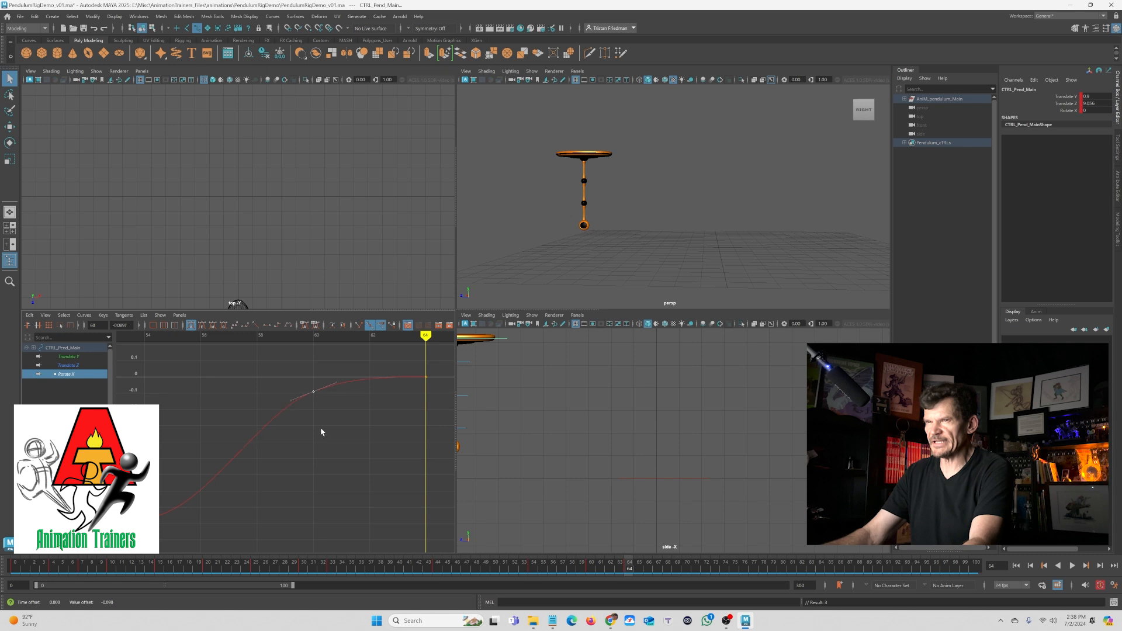
click(496, 253)
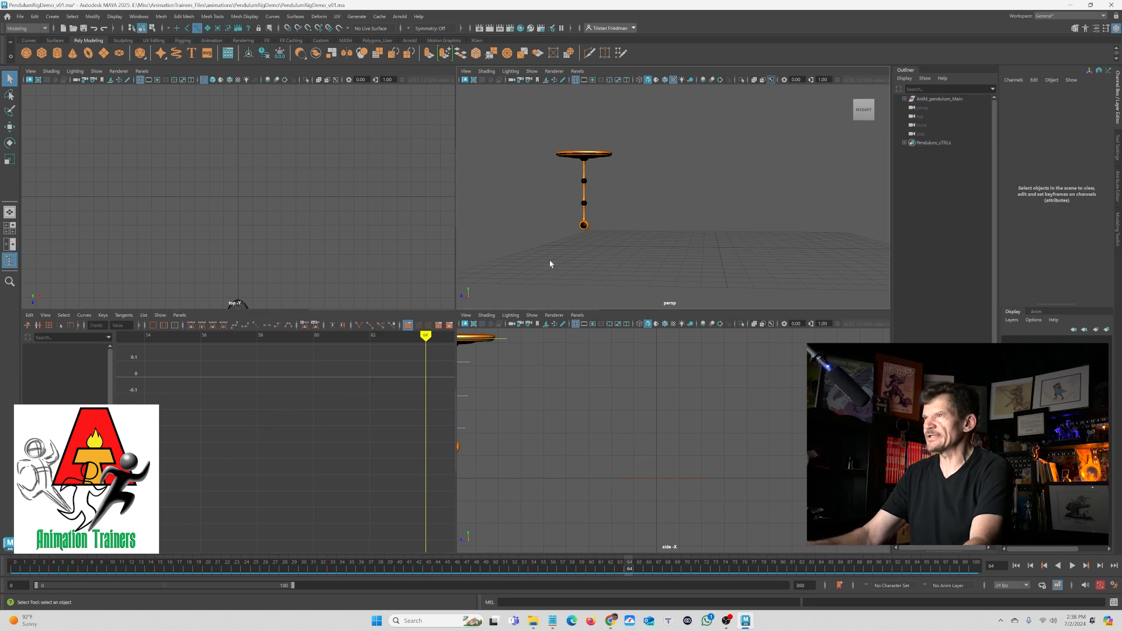
key(space)
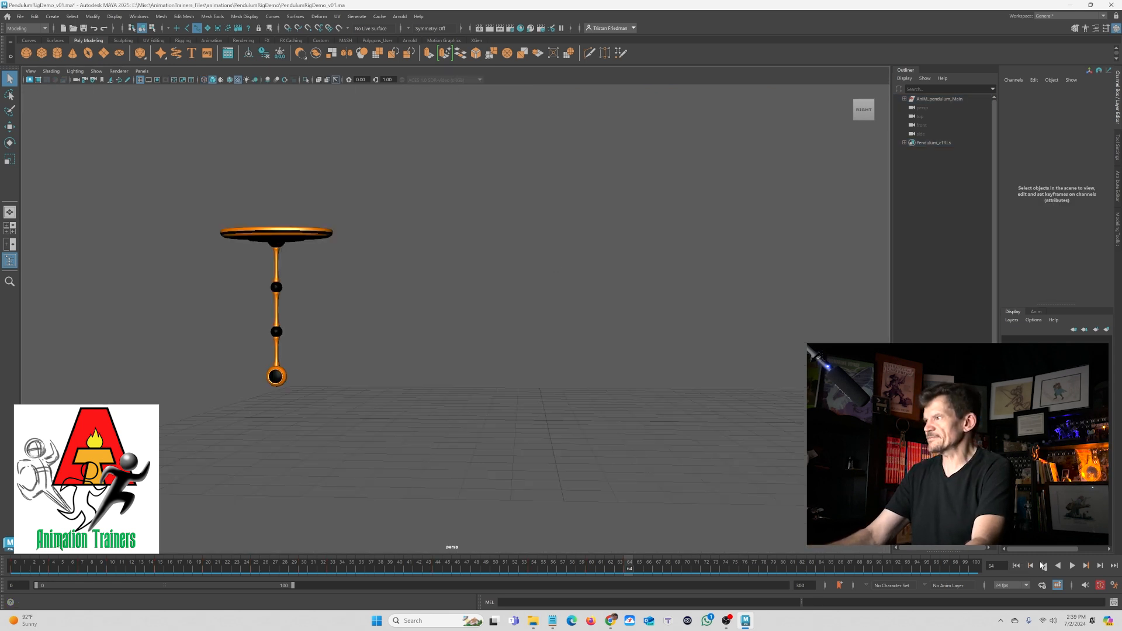
- Play the animation from the start and save the scene file
click(1017, 566)
click(1071, 566)
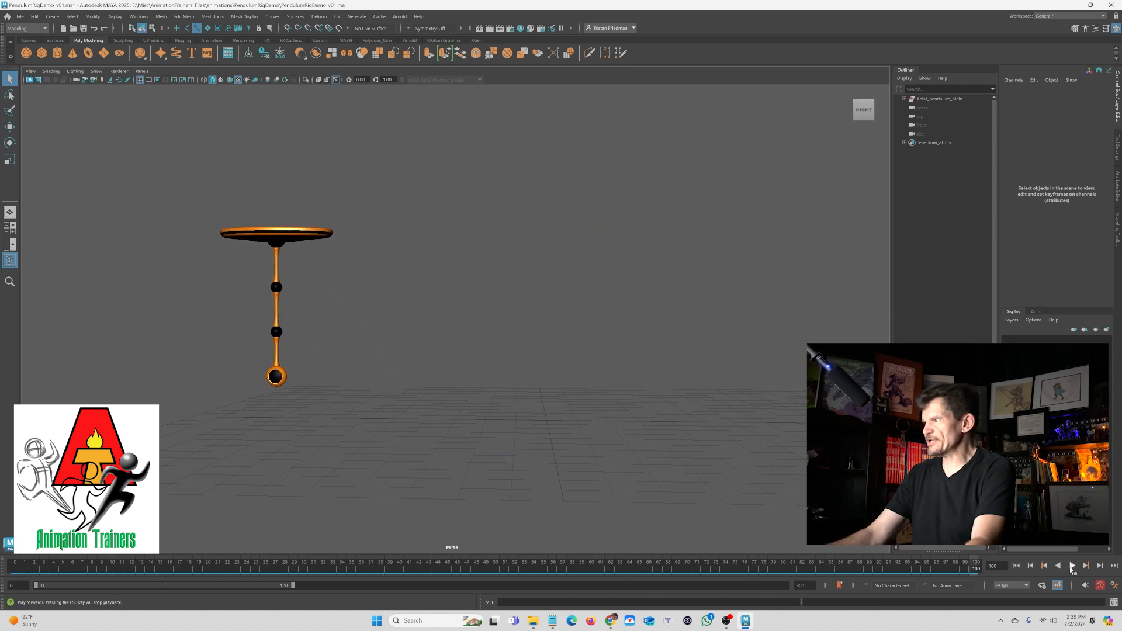
click(21, 17)
click(41, 51)
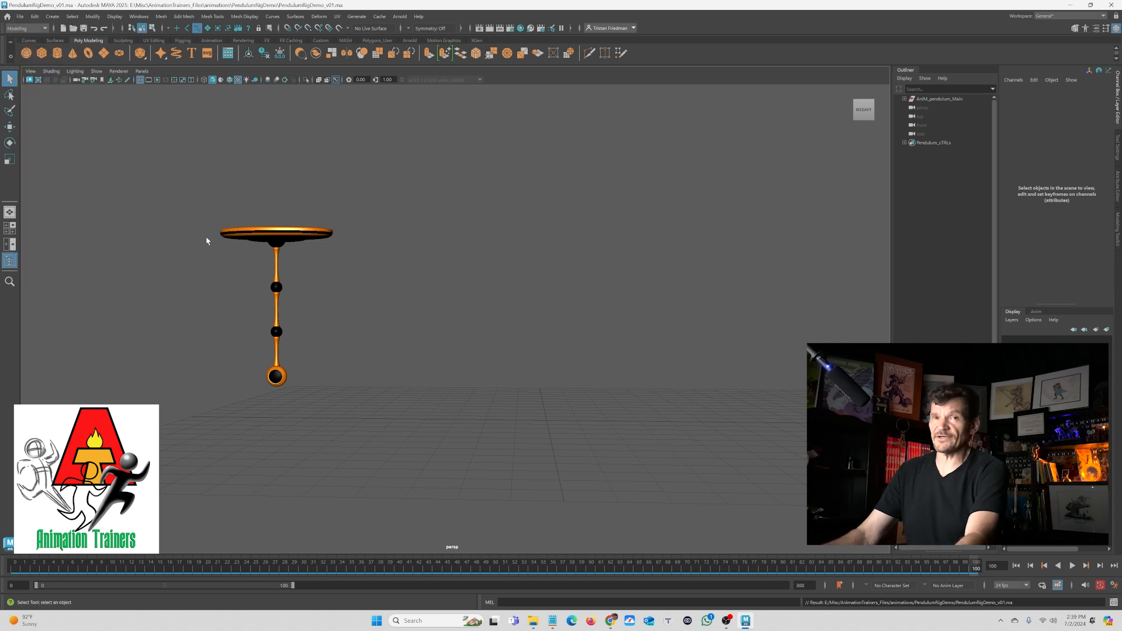
- Select the pendulum control in the perspective view and set a rotation key at the first frame with the Rotate tool
key(space)
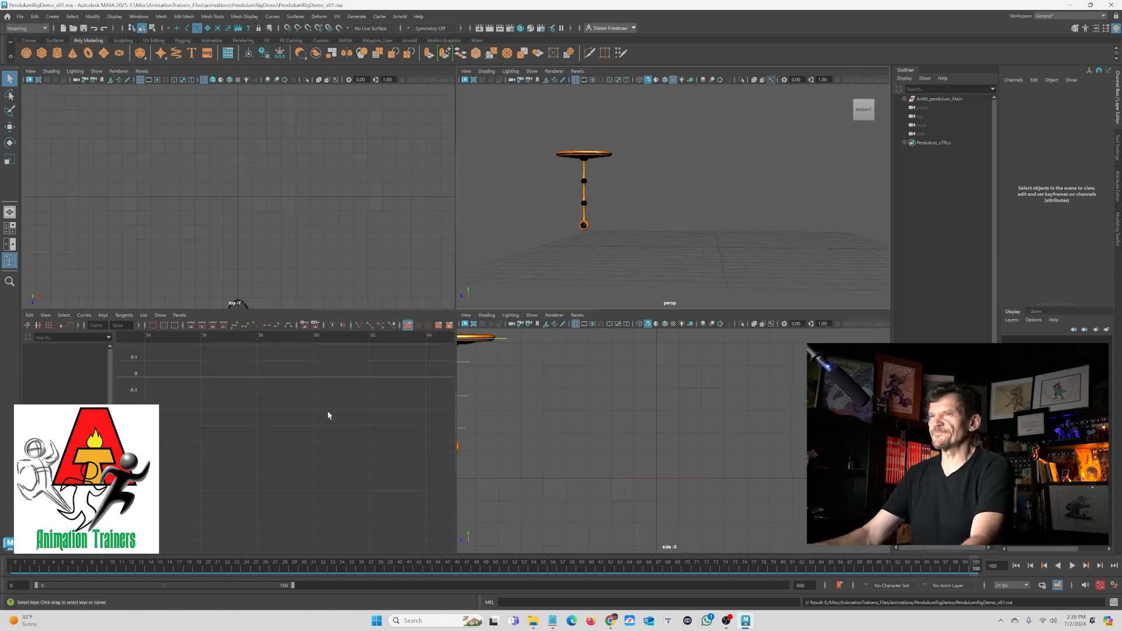
key(f)
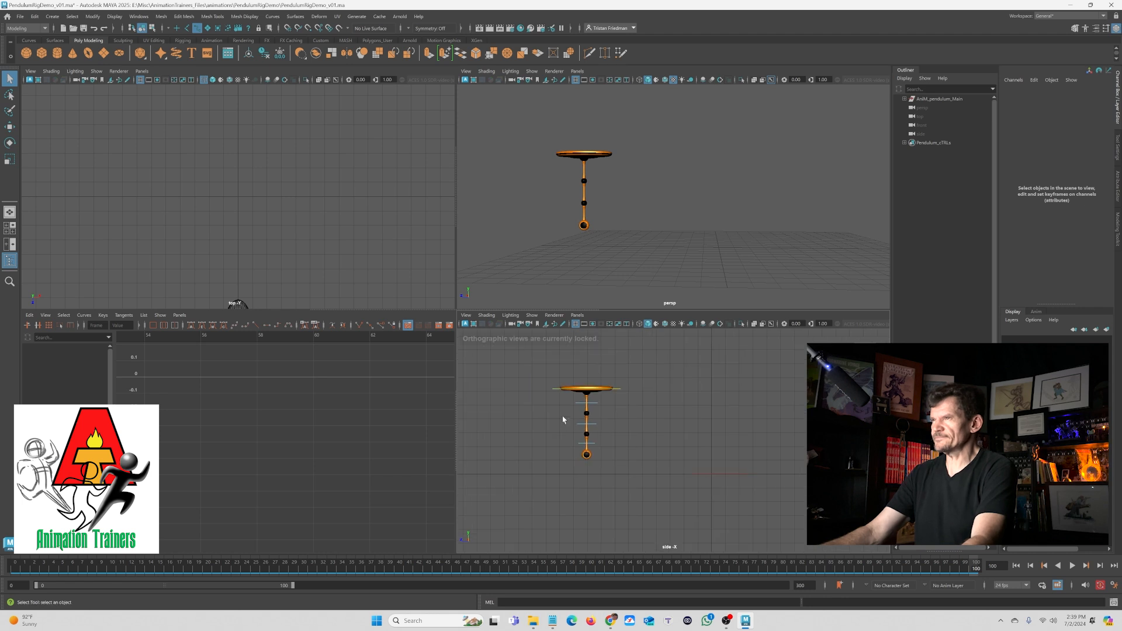
click(579, 406)
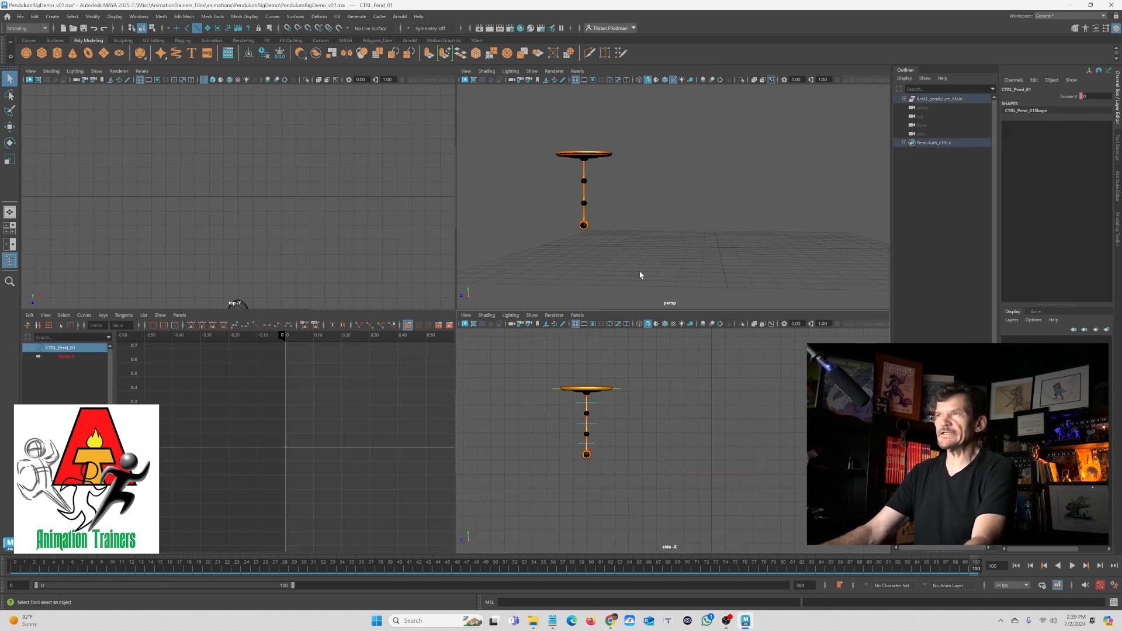
key(space)
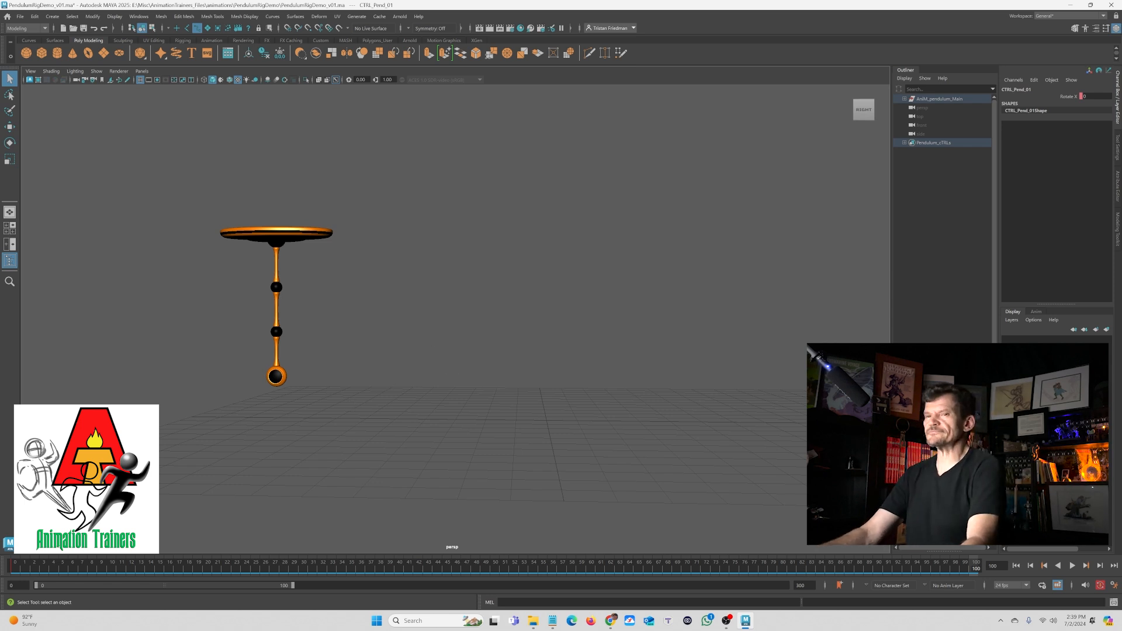
key(alt+shift+v)
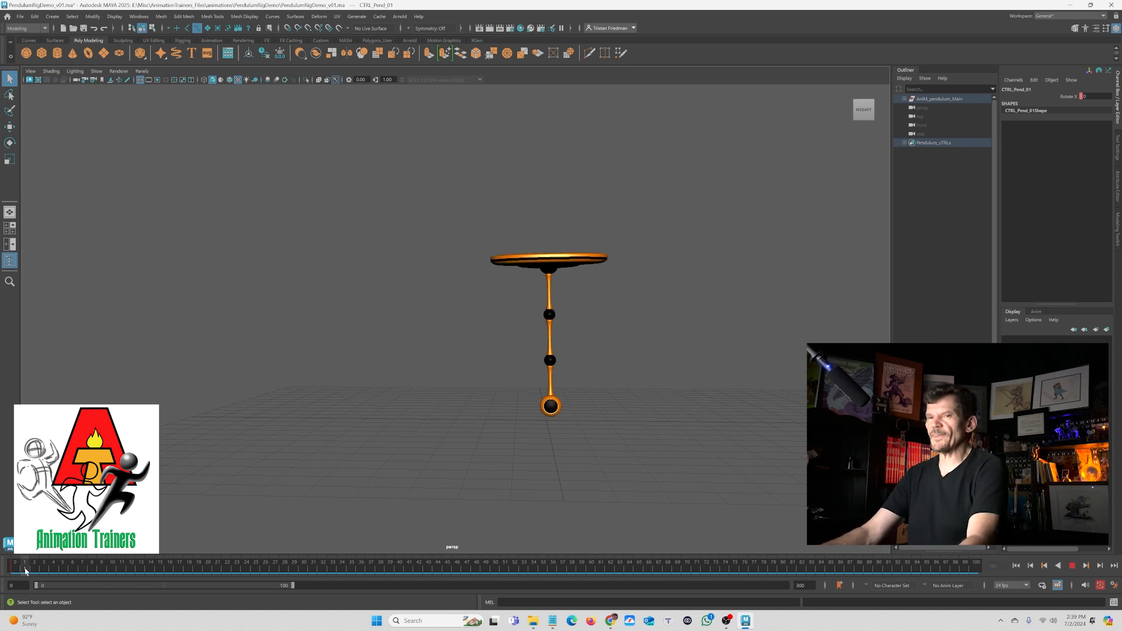
key(e)
key(s)
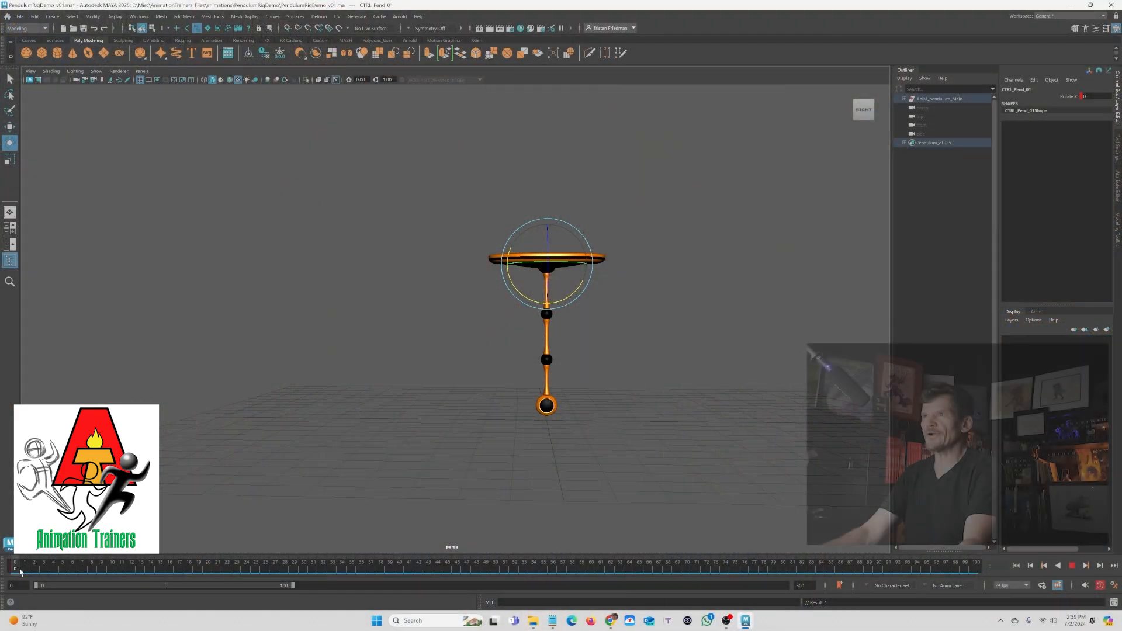
- Rotate the control on the first few frames to key an opening backswing of about -12 degrees
key(alt+v)
key(alt+v)
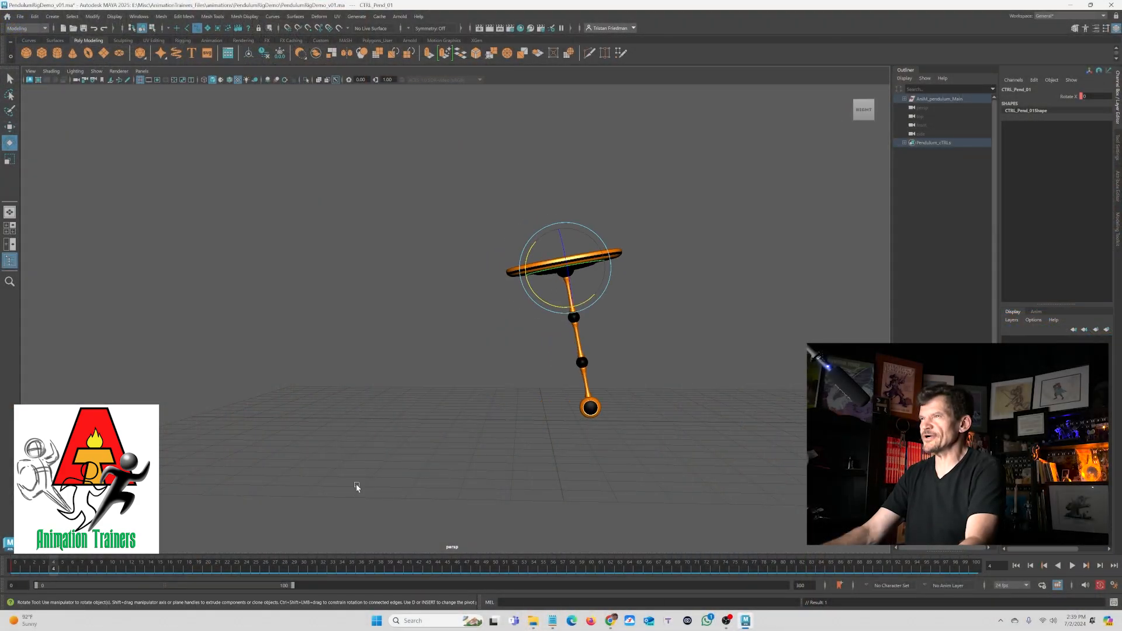
drag(552, 309, 554, 307)
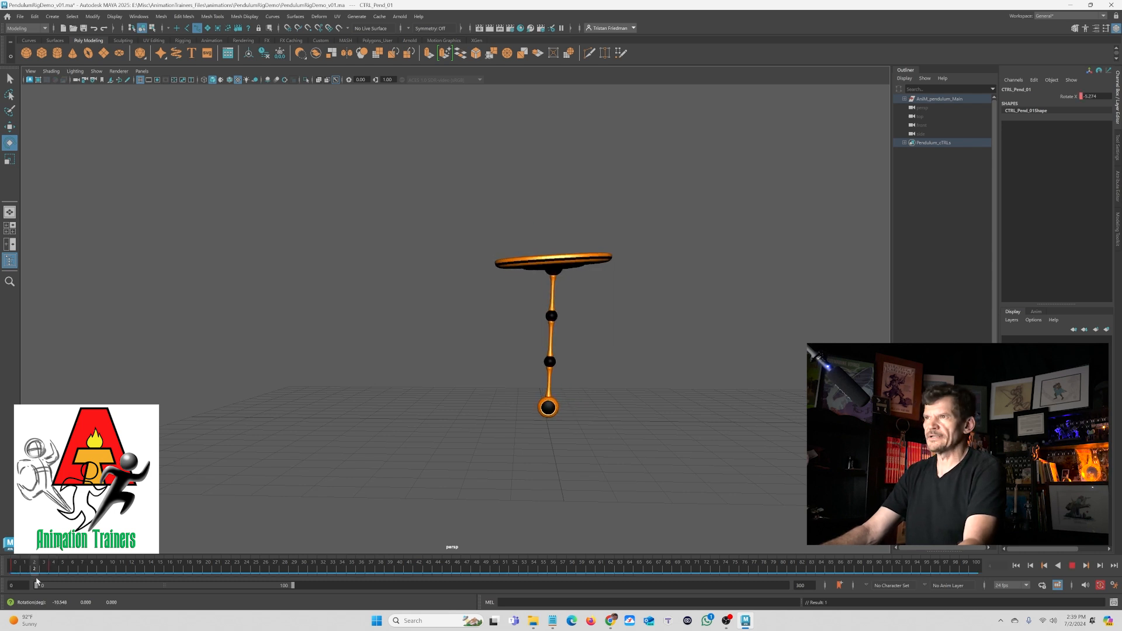
drag(37, 580, 87, 566)
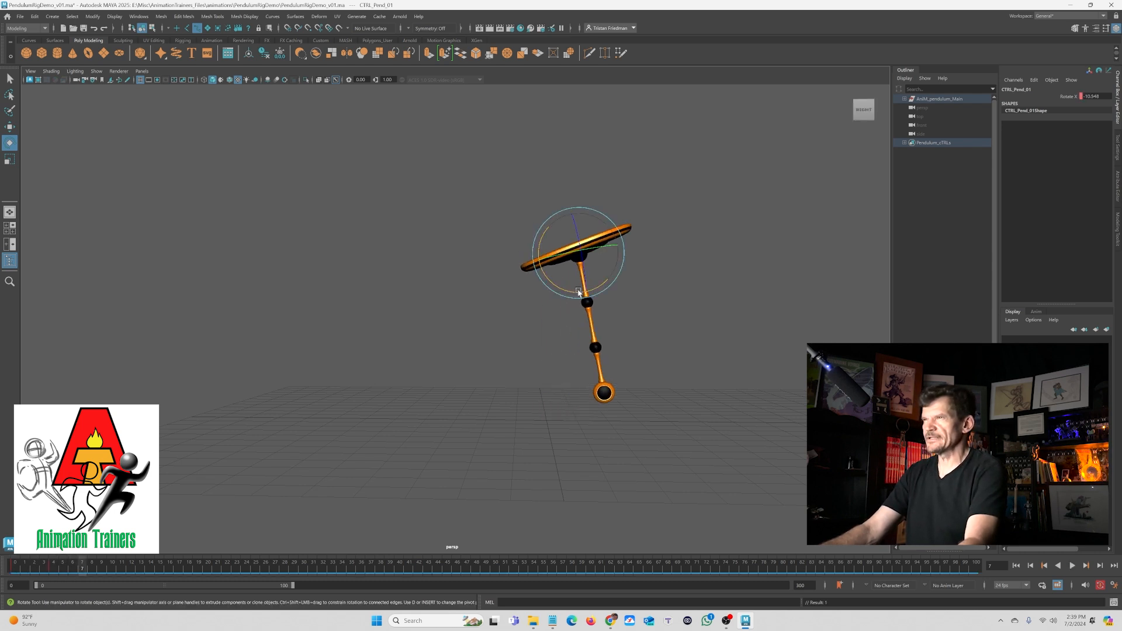
drag(578, 292, 311, 468)
drag(89, 568, 59, 591)
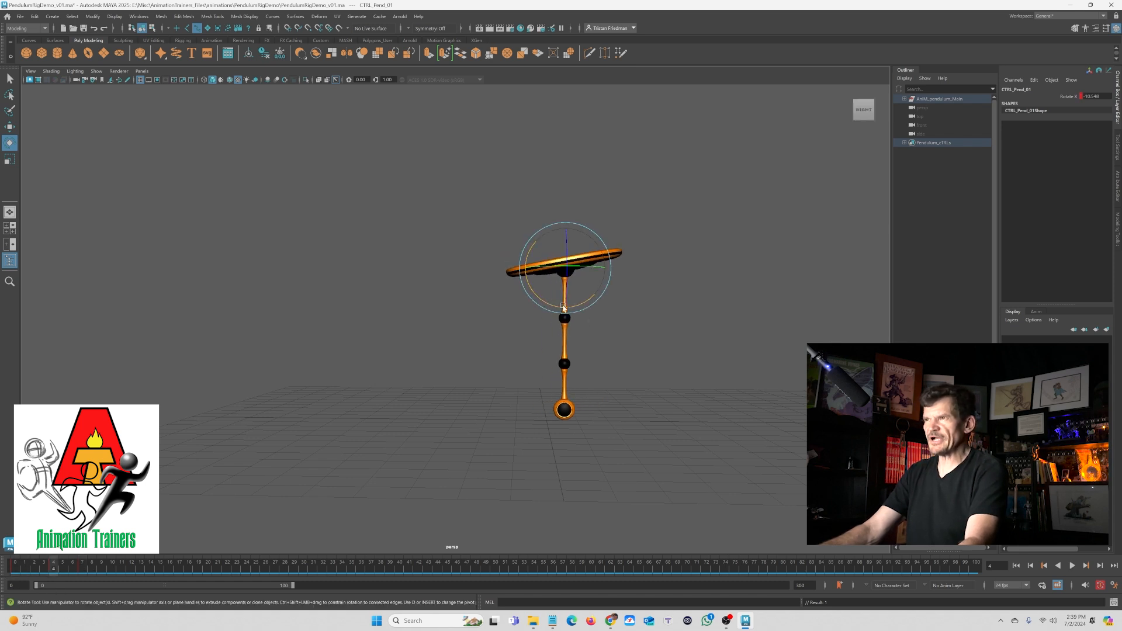
drag(550, 304, 550, 303)
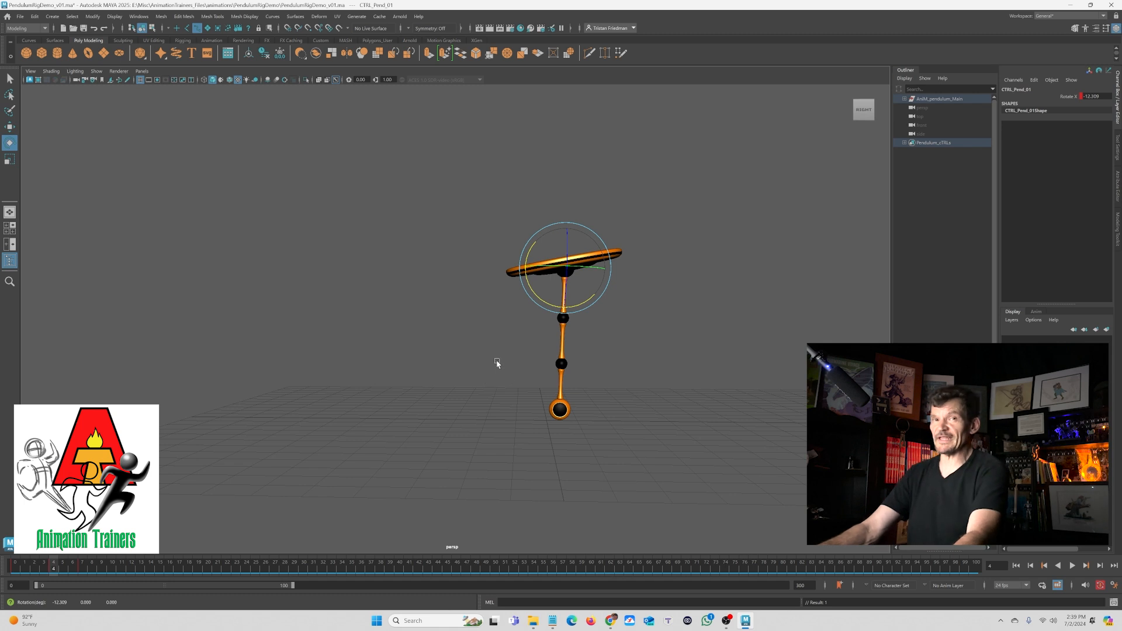
- Rotate the control forward to about 26 degrees around frame 13 and play back the swing
drag(21, 566, 114, 589)
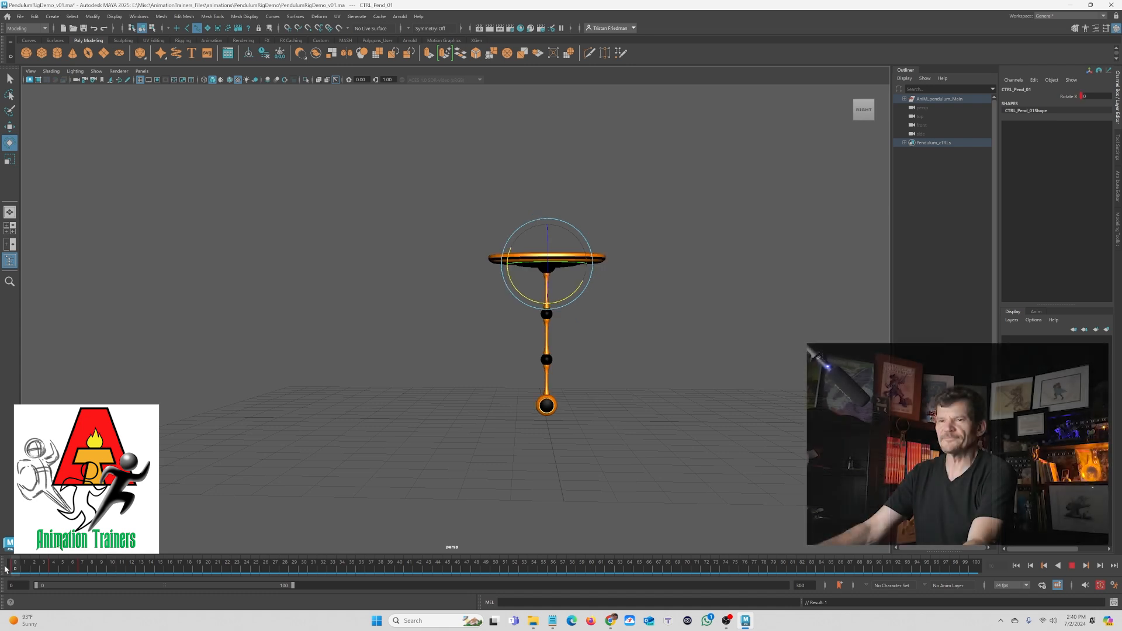
drag(61, 587, 163, 596)
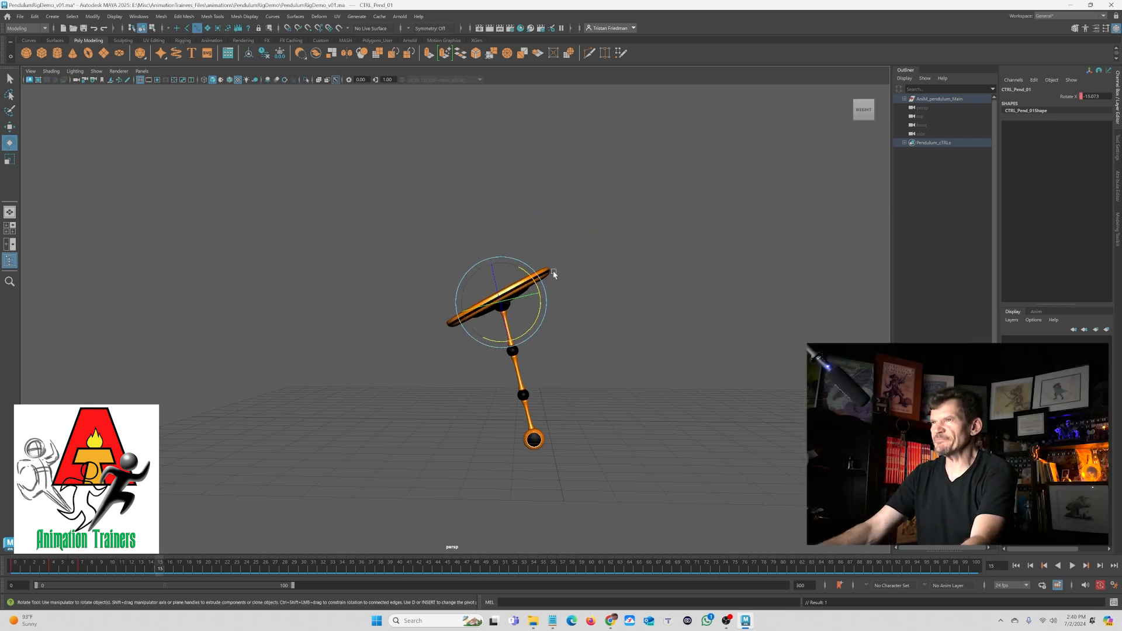
drag(504, 349, 523, 335)
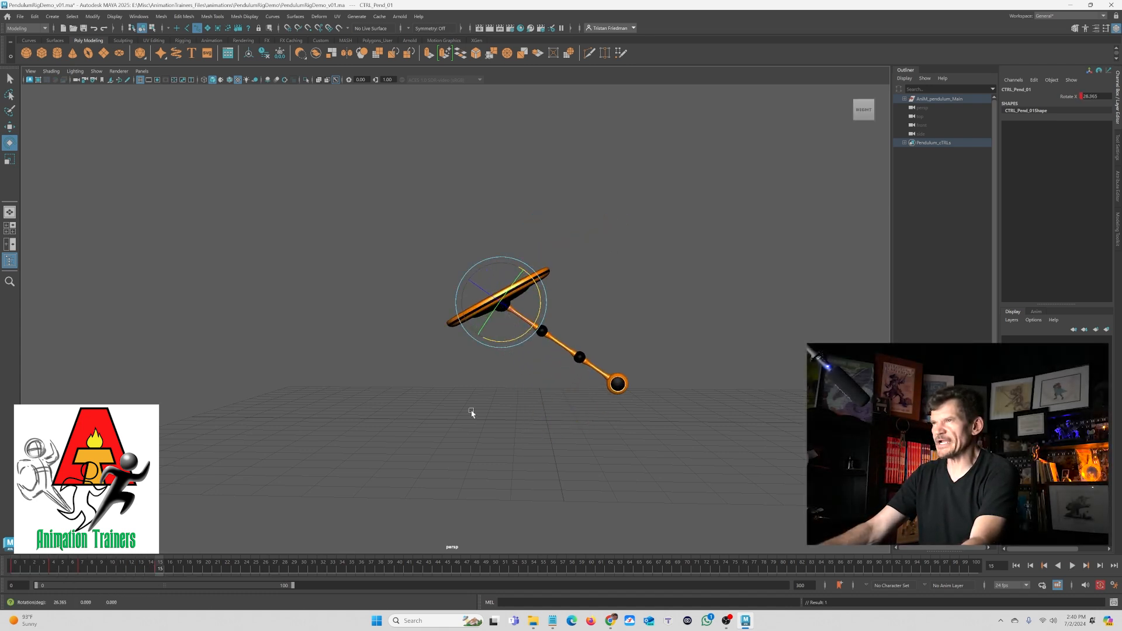
key(alt+v)
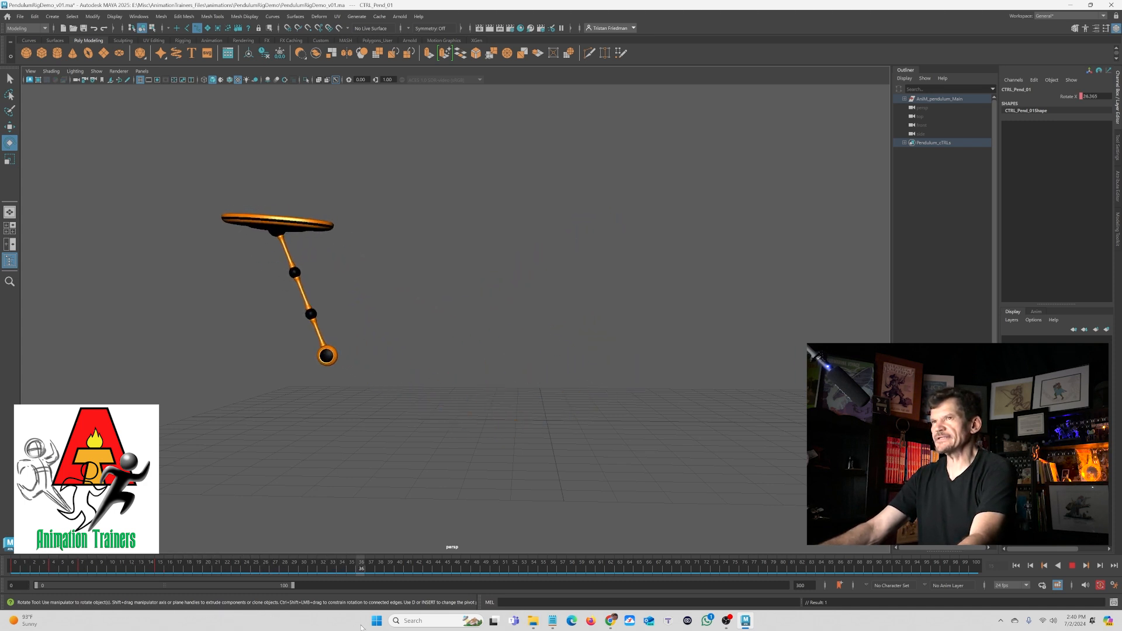
key(alt+v)
- Jump to the next key and rotate the control back to about -25 degrees, adjusting the swing between playbacks
key(alt+period)
drag(313, 248, 286, 271)
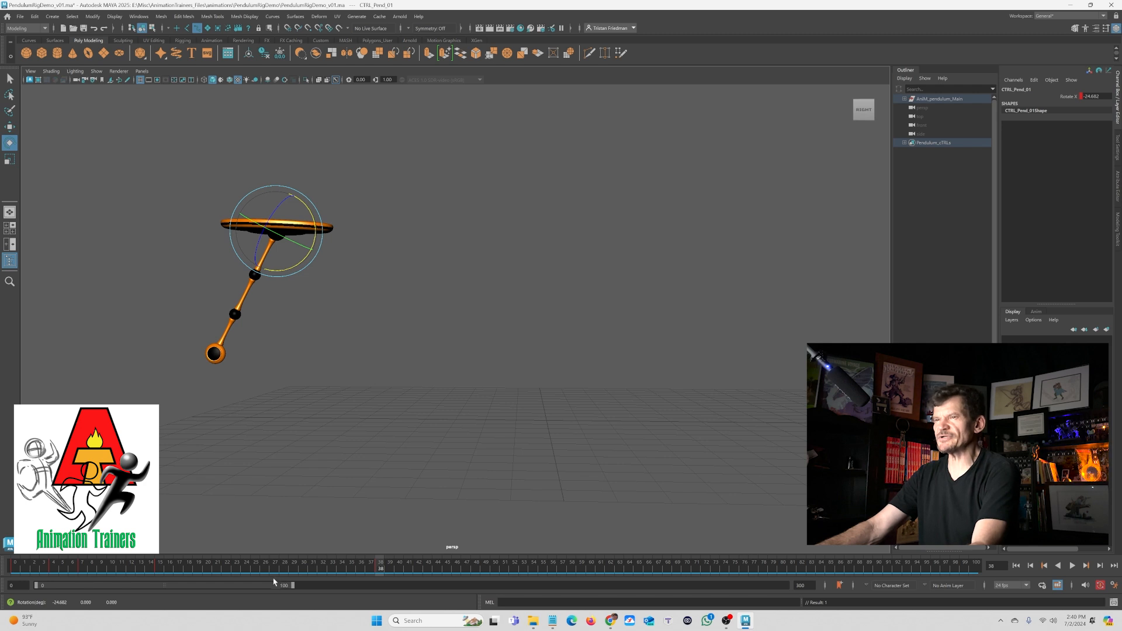
key(alt+v)
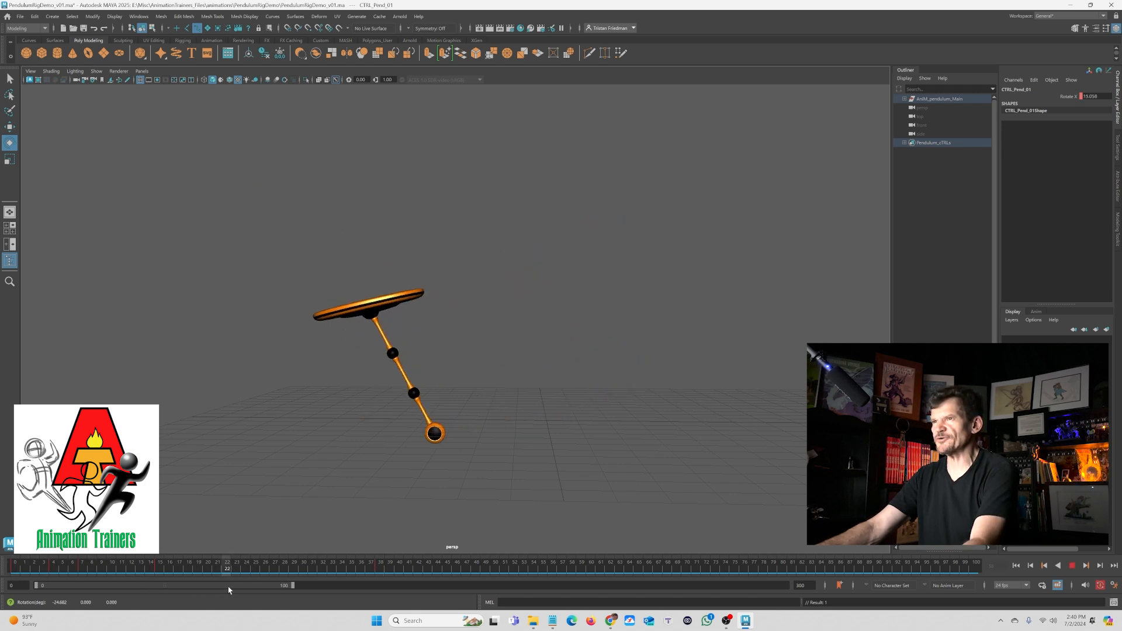
key(alt+v)
drag(398, 336, 390, 325)
key(alt+v)
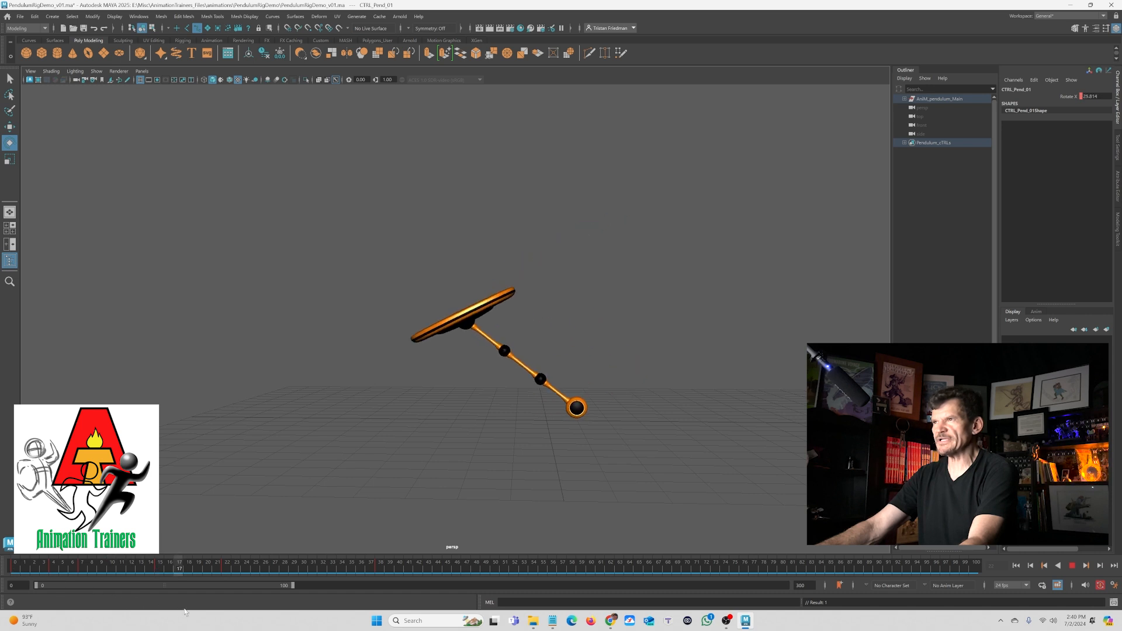
key(alt+v)
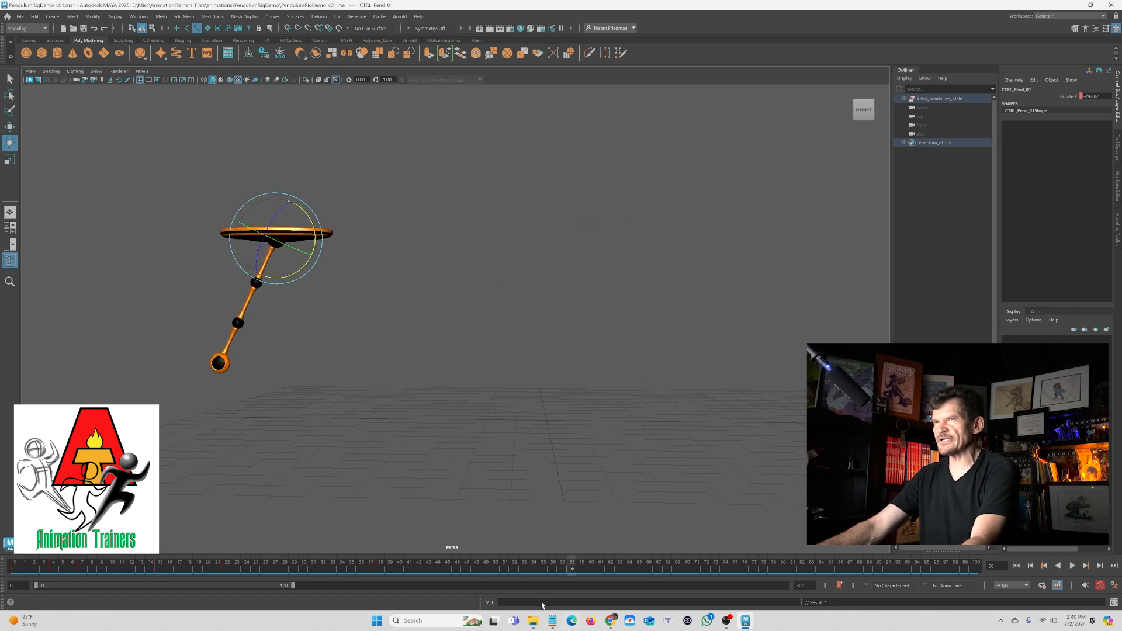
- Rotate the control again on a later frame to continue the dampening swing and play it back
drag(281, 278, 307, 273)
click(441, 569)
key(alt+v)
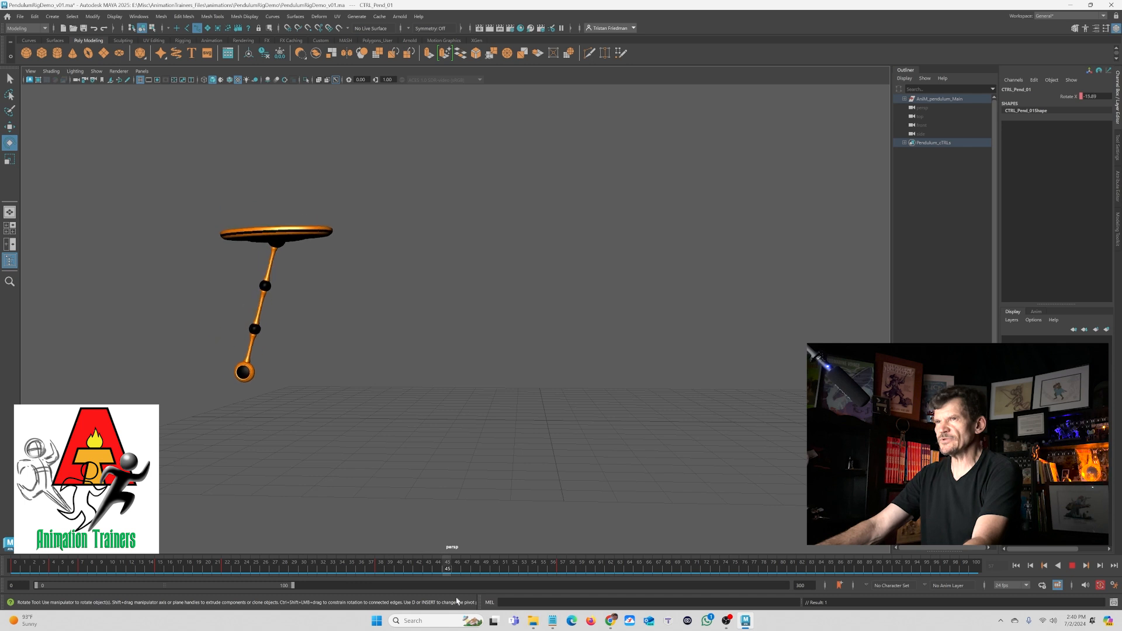
key(alt+v)
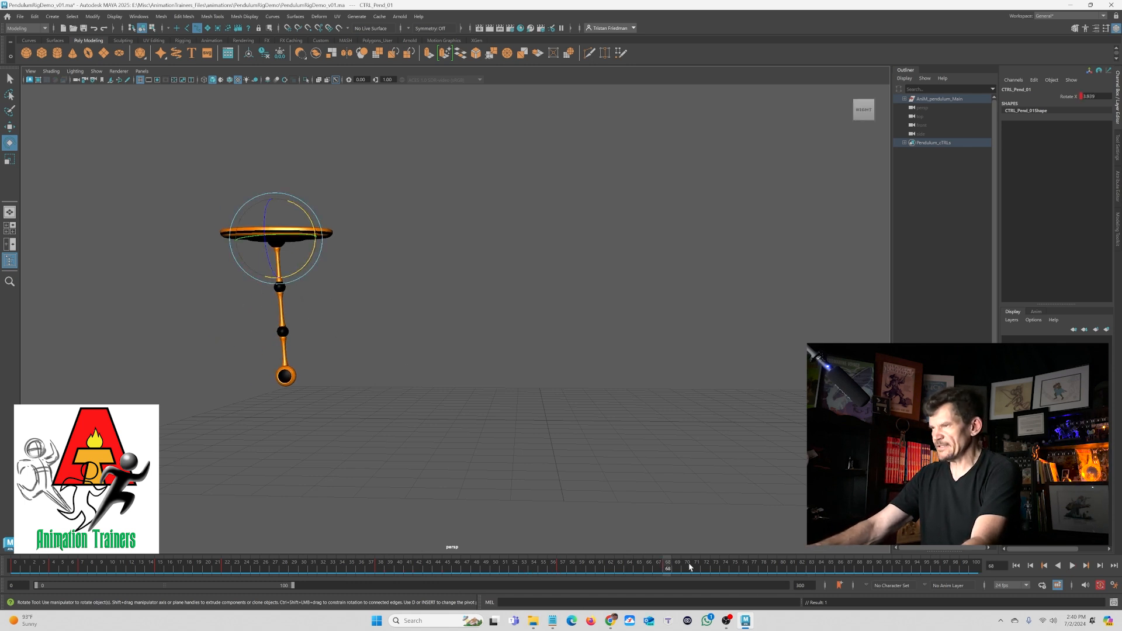
- Go to frame 80, set the control's Rotate X to 0, and return to the start of the timeline
drag(690, 567, 779, 570)
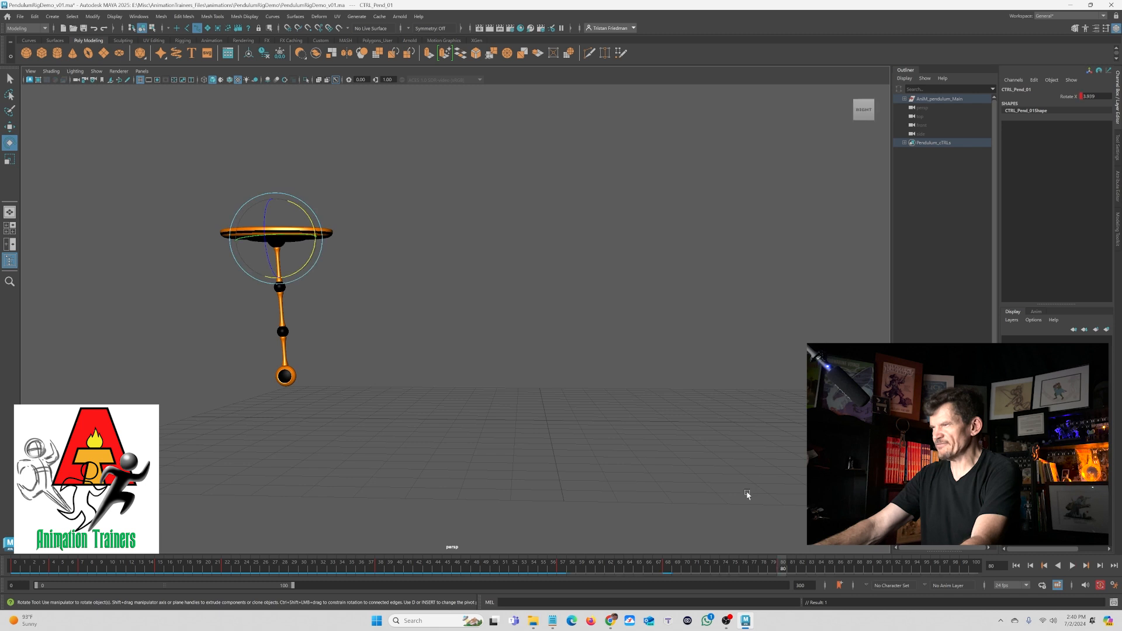
text(0)
key(Return)
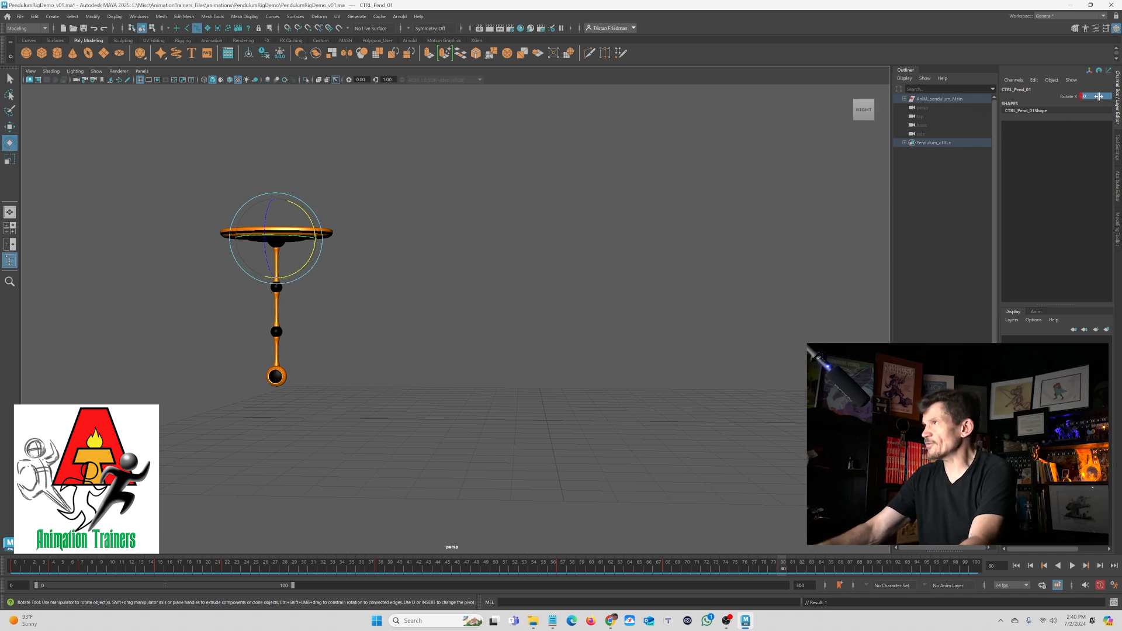
drag(730, 572, 17, 613)
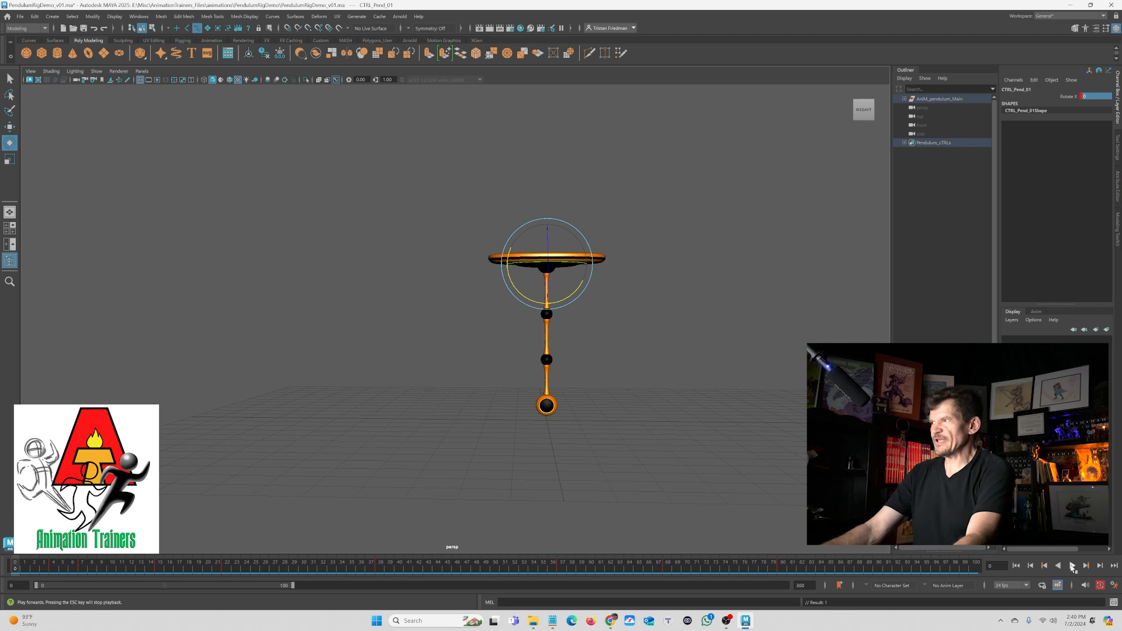
- Play back the swing, then open the Graph Editor maximized and frame the Rotate X curve
click(1072, 566)
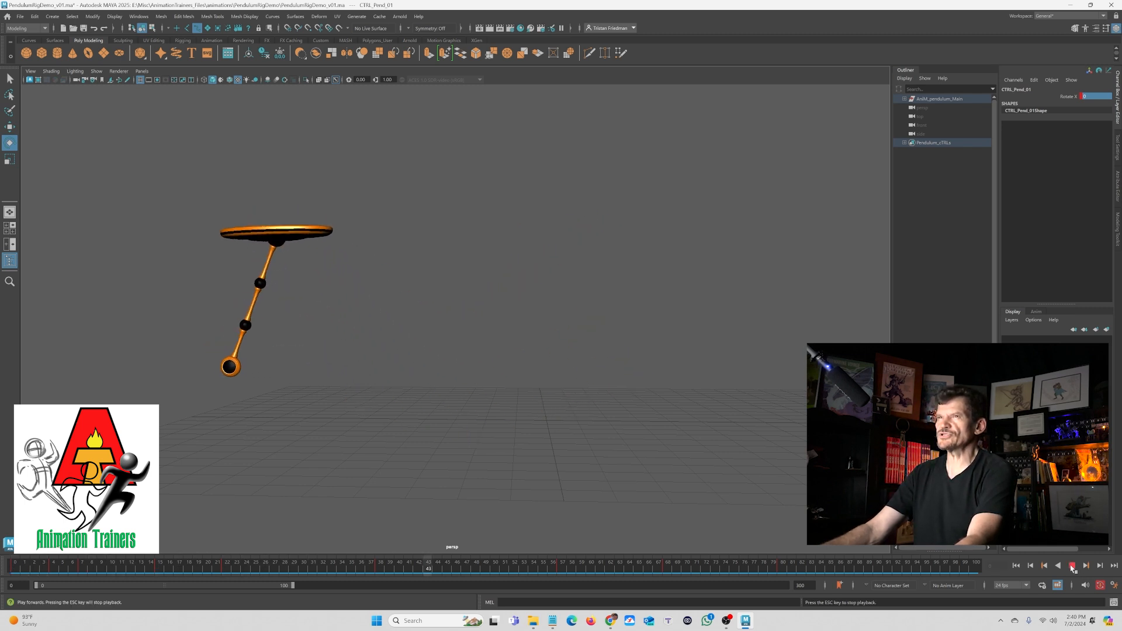
click(1072, 566)
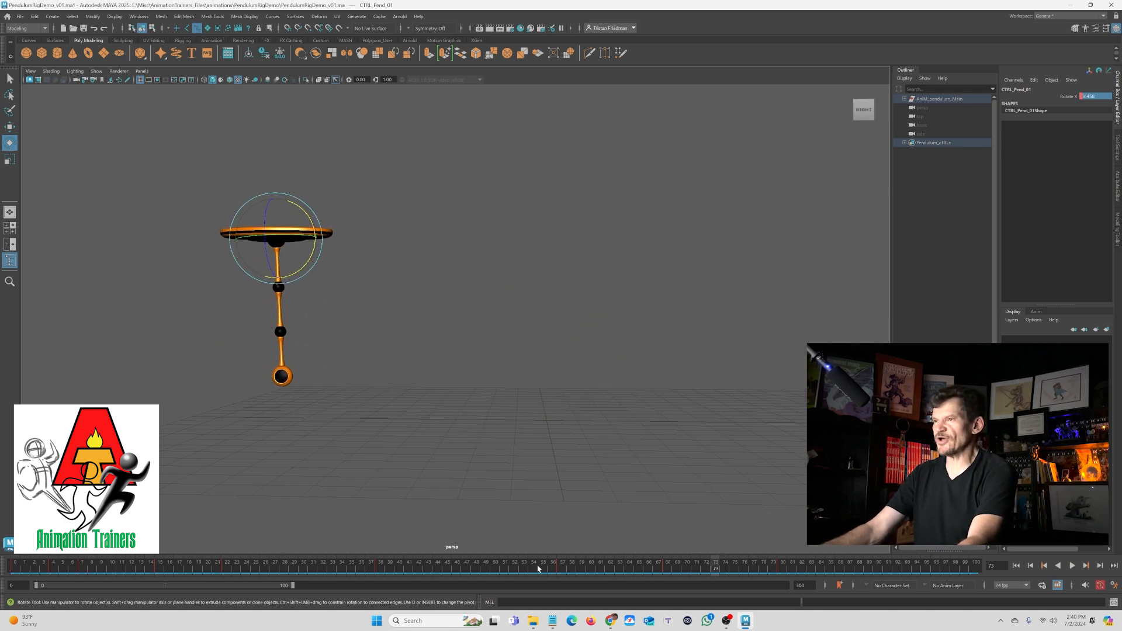
drag(534, 569, 508, 596)
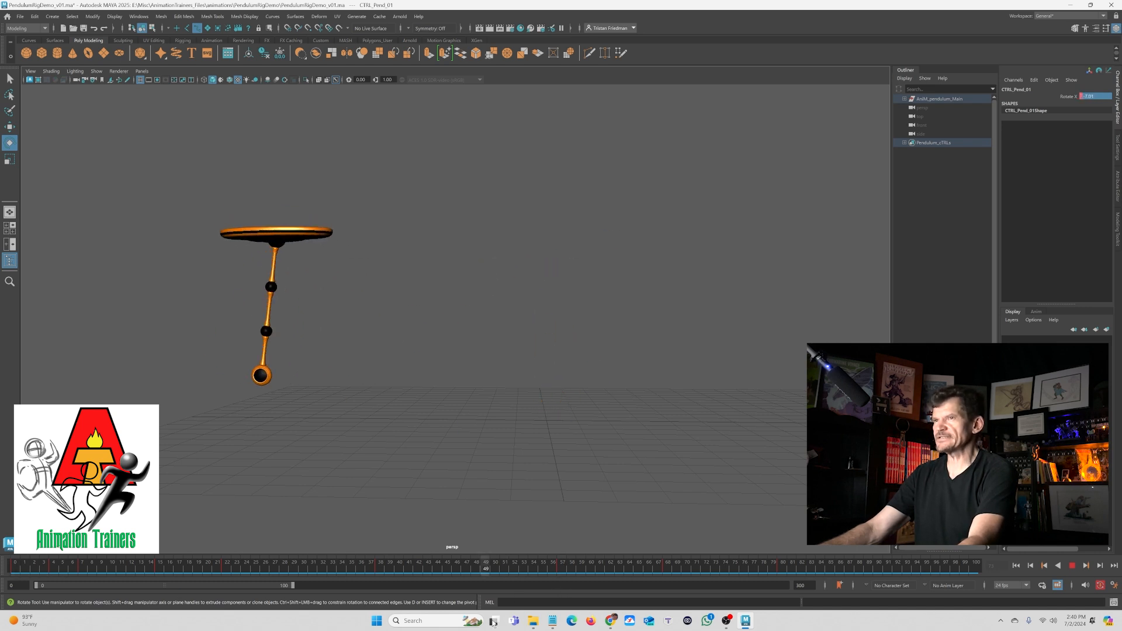
key(Escape)
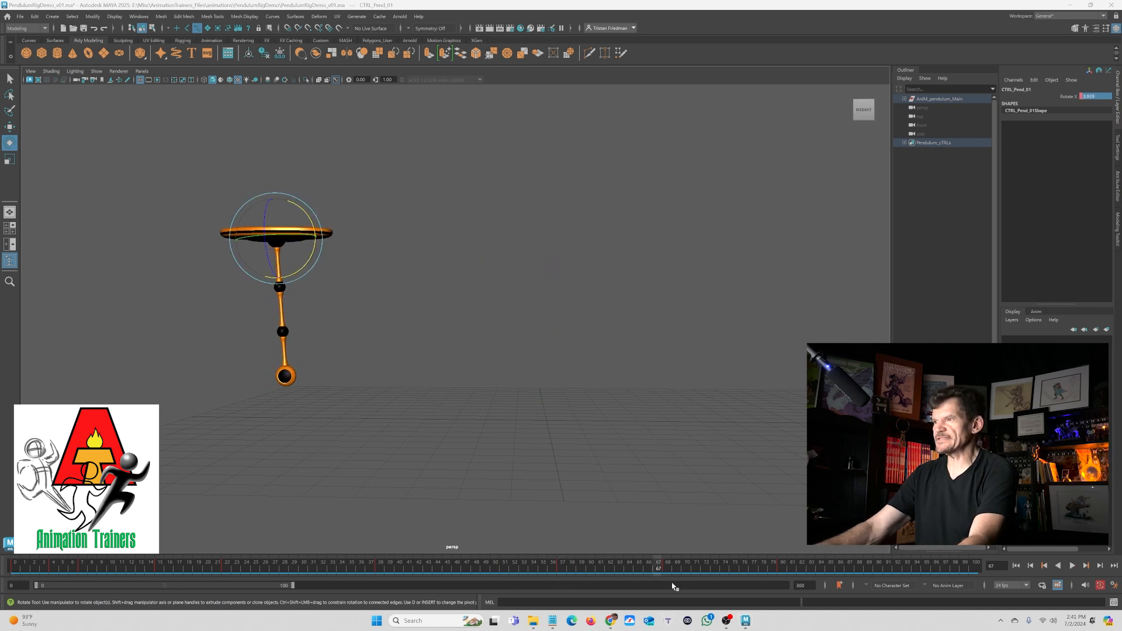
click(668, 568)
key(space)
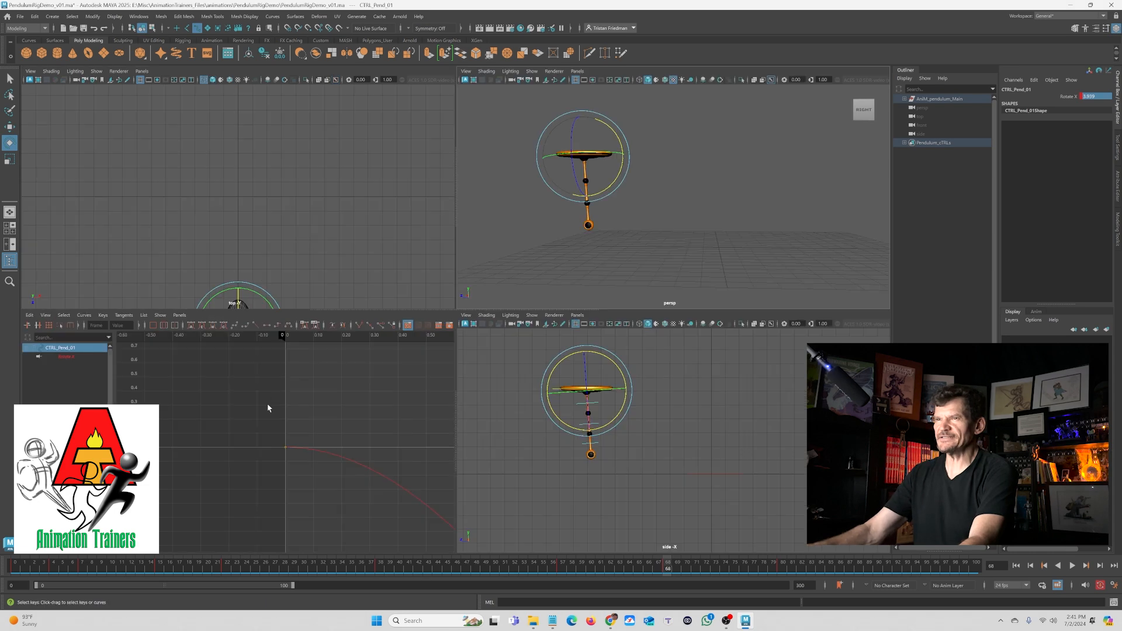
key(space)
key(f)
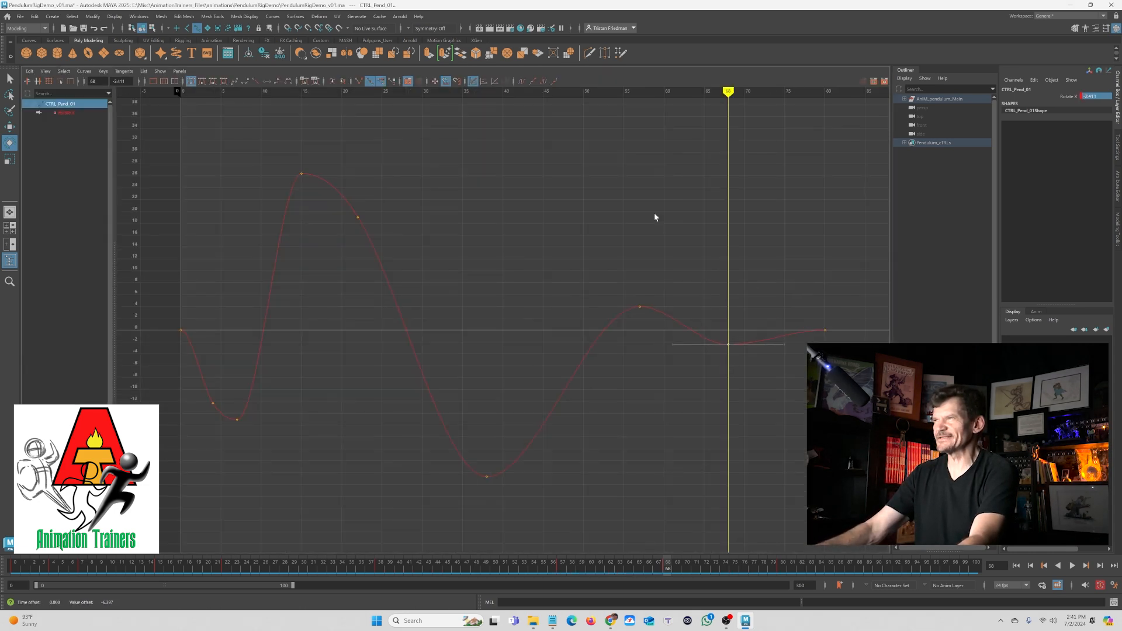
- Play the animation from the start forwards and backwards in the perspective view, then return to the four-view layout
key(space)
key(space)
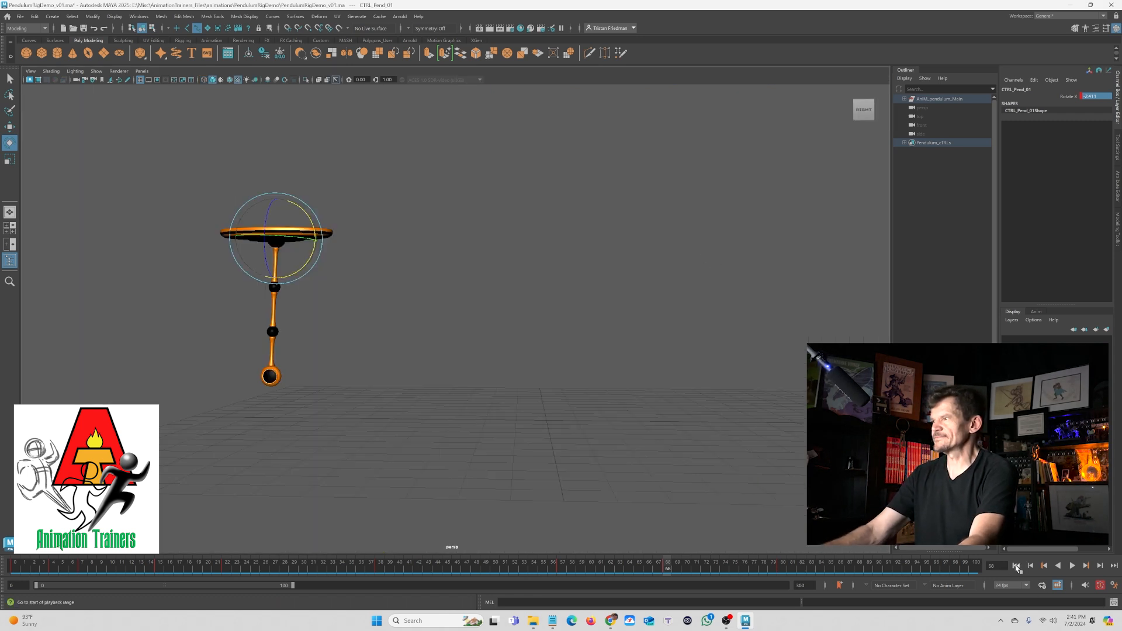
click(1016, 565)
click(1072, 565)
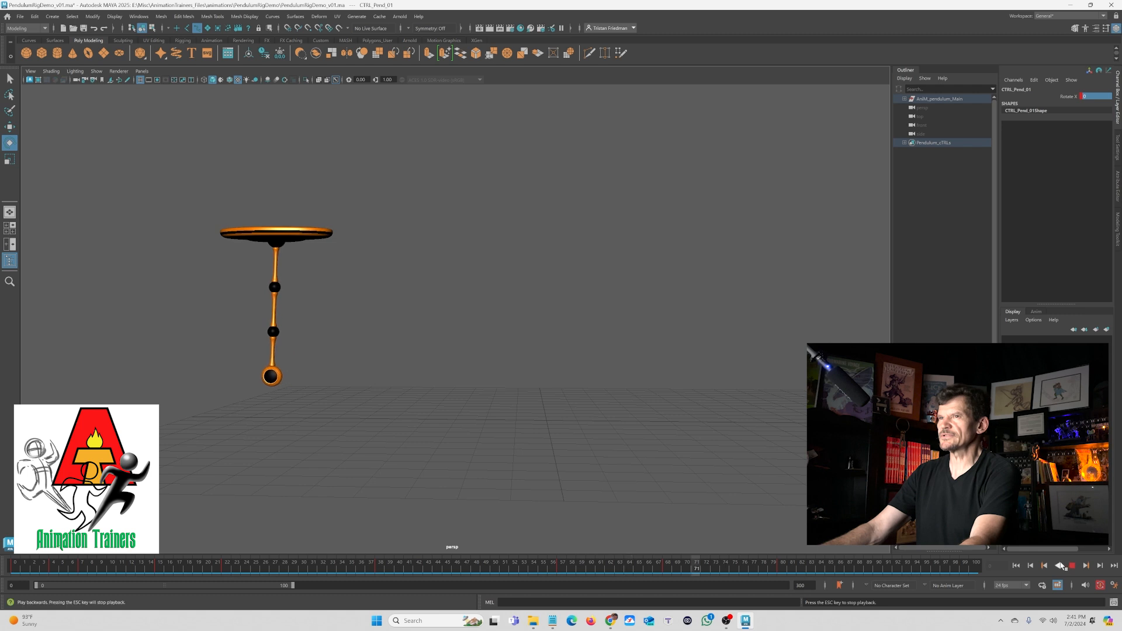
click(1059, 566)
click(1072, 565)
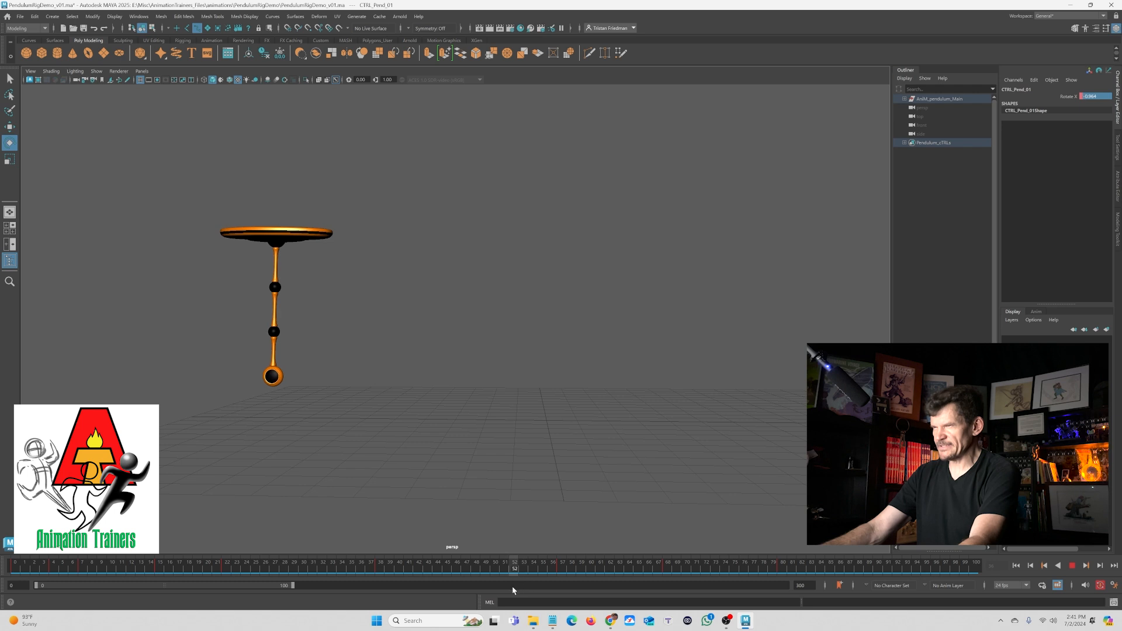
key(Escape)
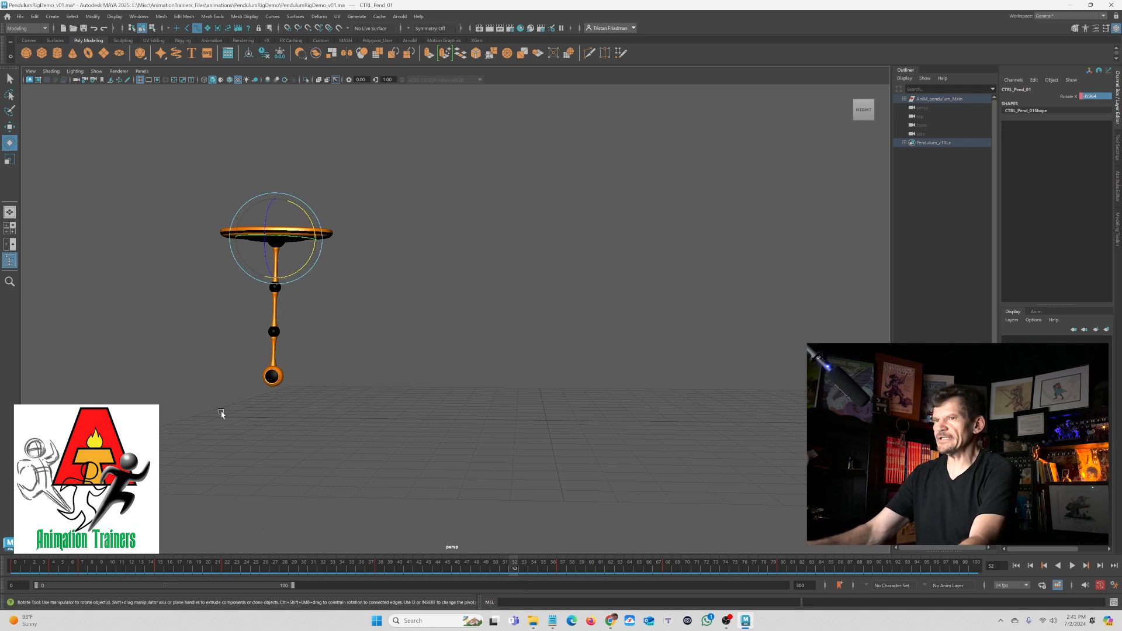
key(space)
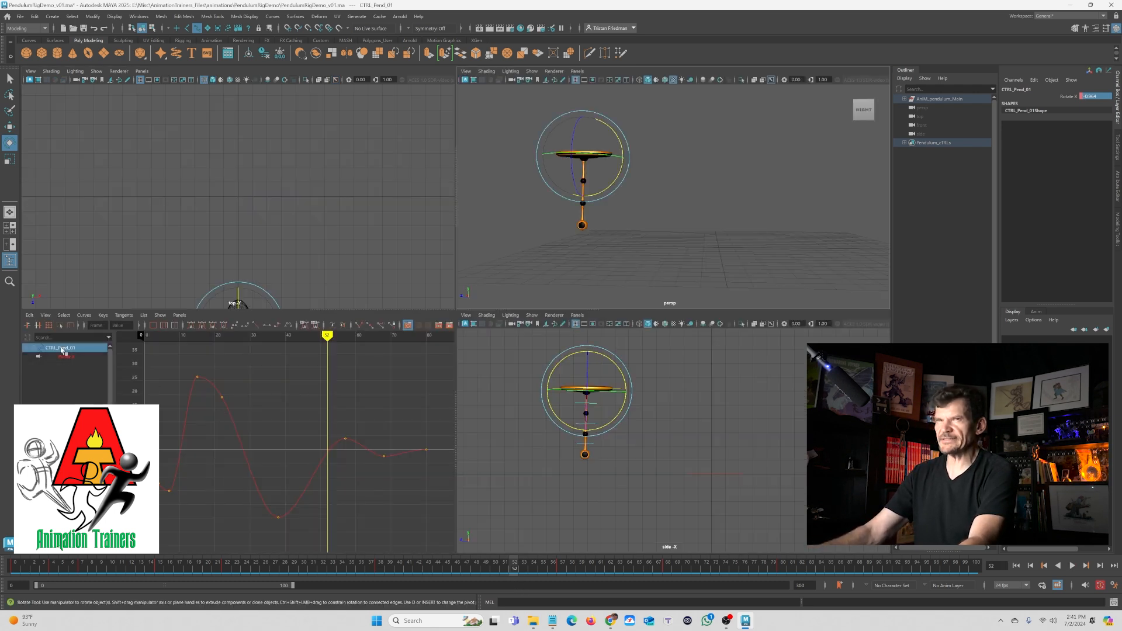
- Select the last few Rotate X keys in the Graph Editor and move them earlier in time to tighten the settle
drag(295, 403, 454, 529)
key(w)
middle_drag(376, 462, 345, 457)
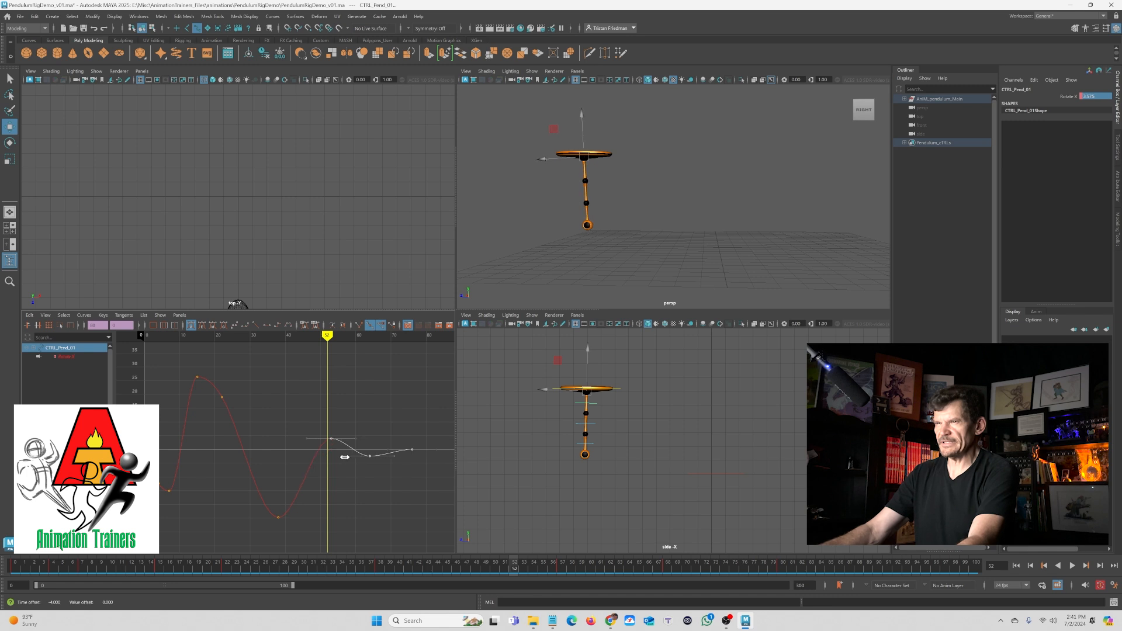
click(381, 380)
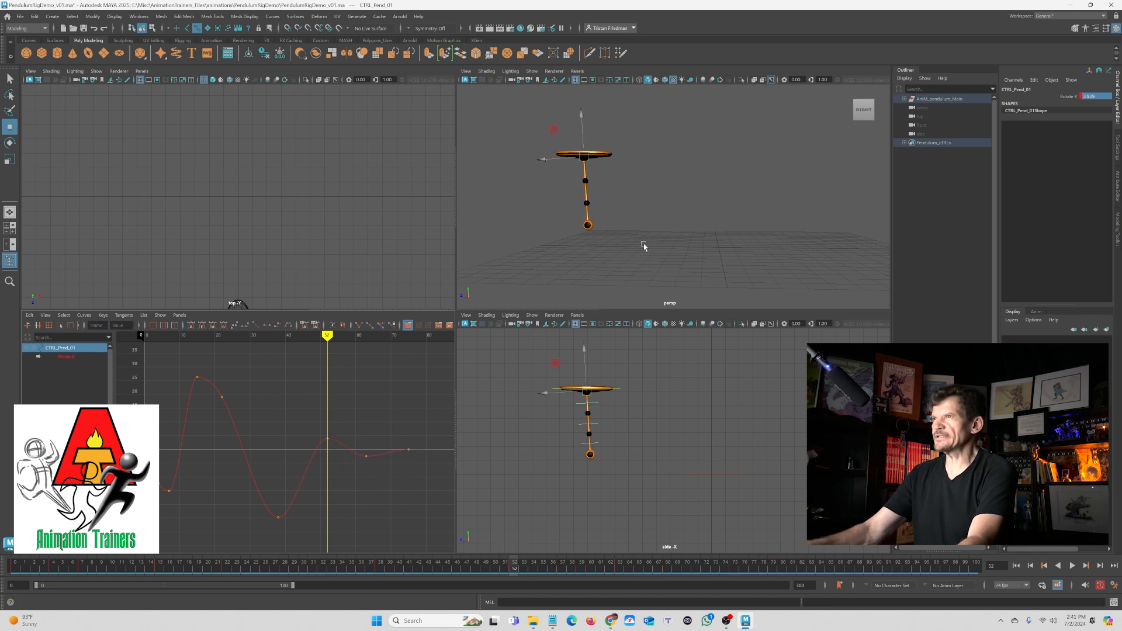
key(q)
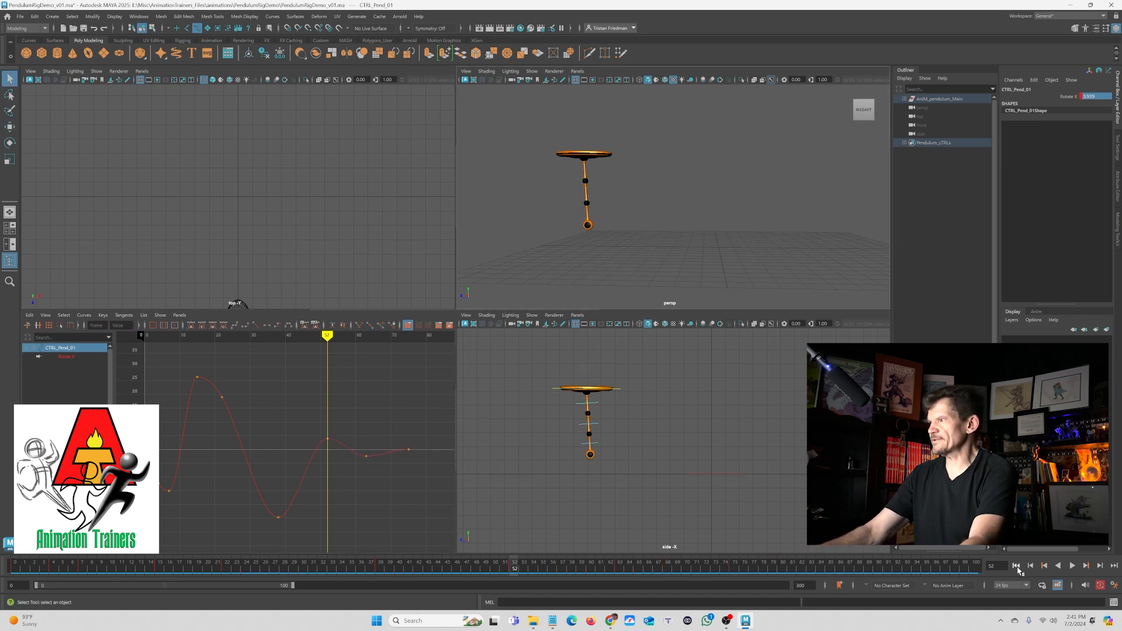
- Play back the edited swing from the start of the timeline to review the timing
click(1016, 567)
click(1072, 566)
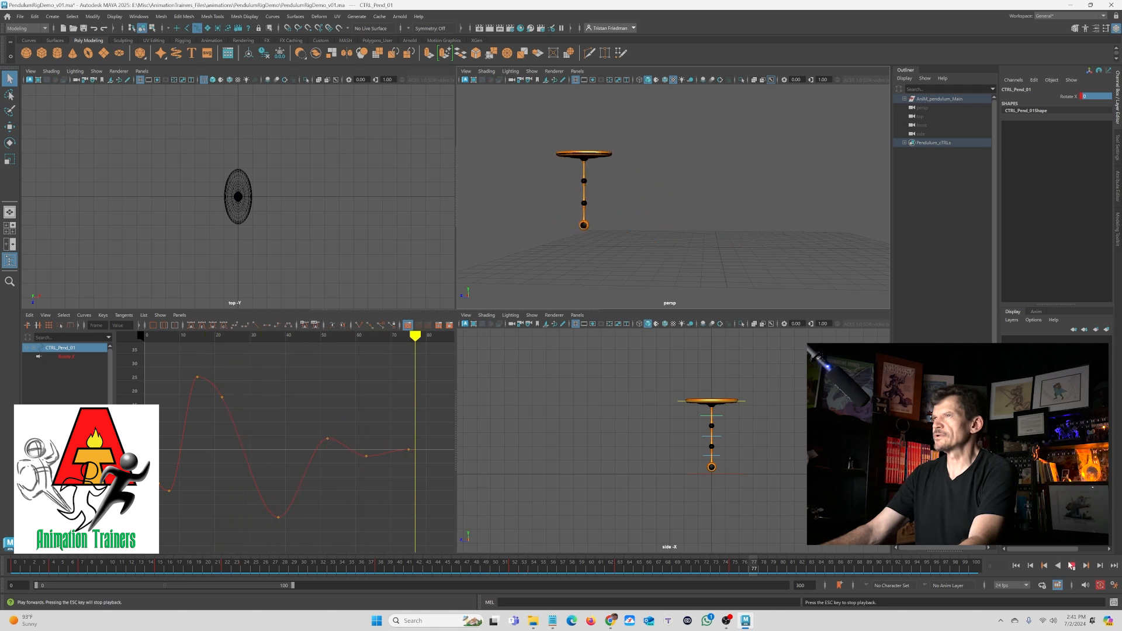
click(1071, 566)
drag(669, 568, 821, 575)
drag(405, 435, 411, 468)
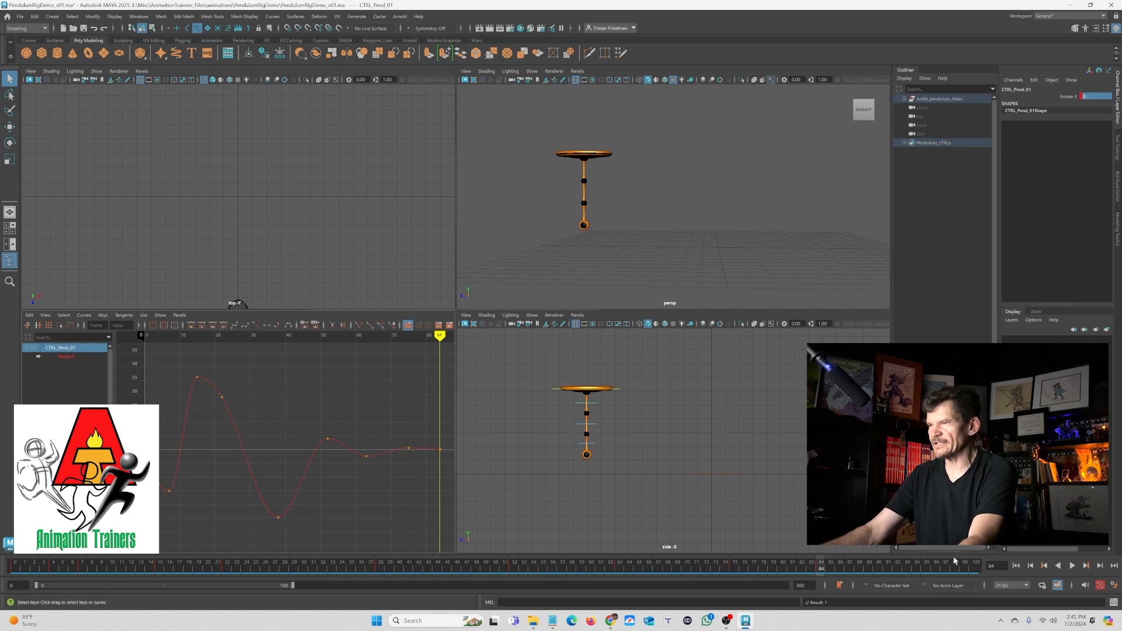
click(1015, 567)
click(1070, 565)
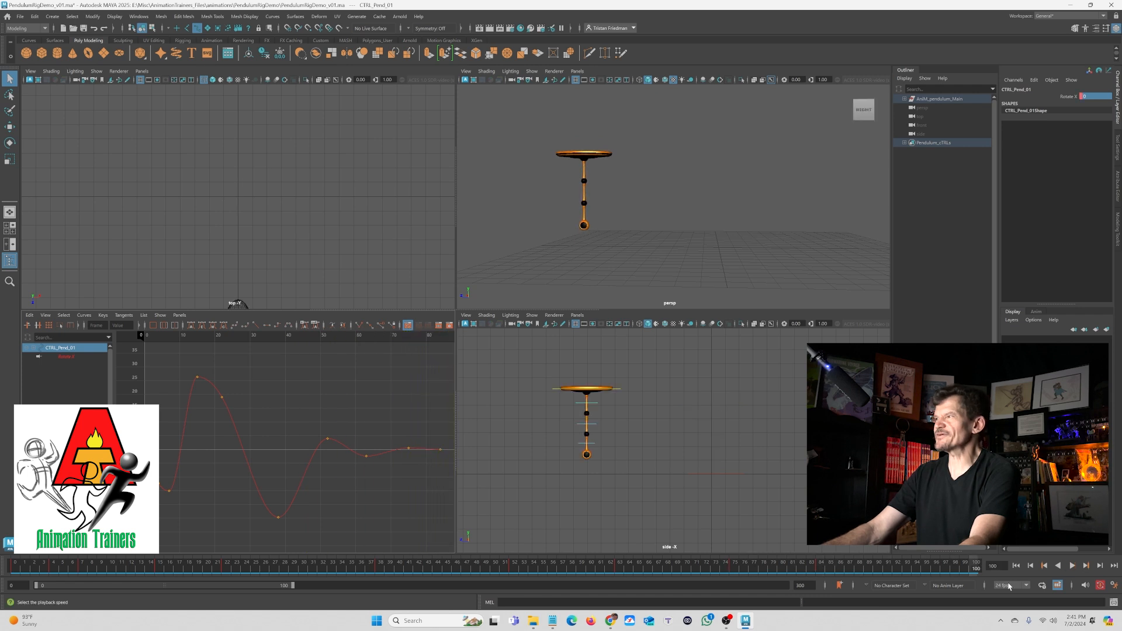
click(1017, 567)
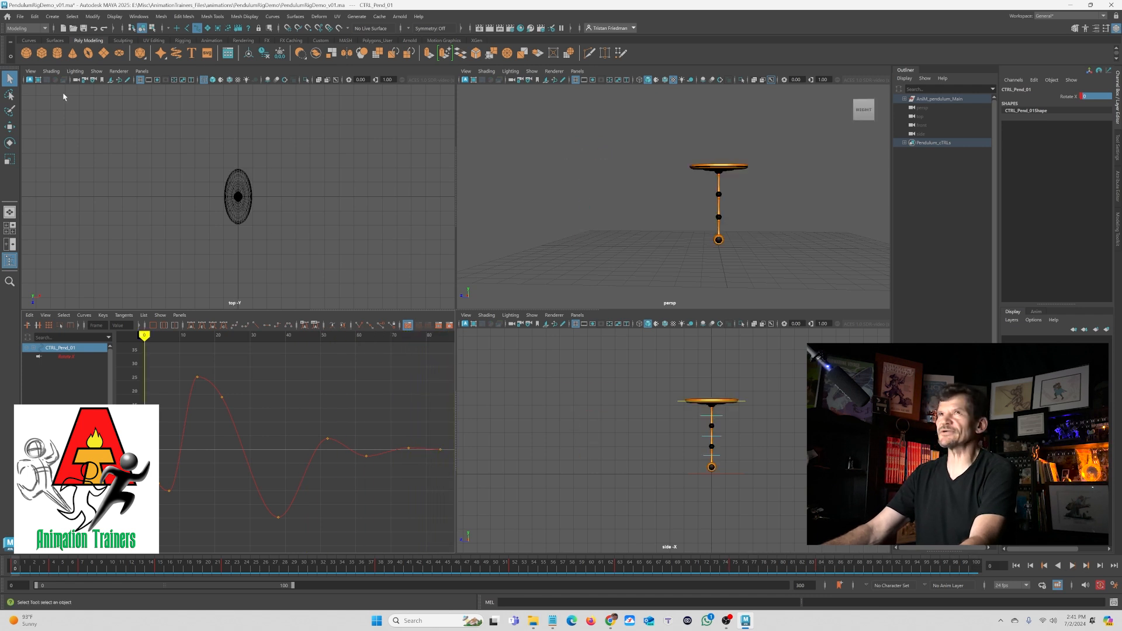
- Open Save As, create a new folder named Iterations in the project directory, and open it
click(19, 18)
click(47, 61)
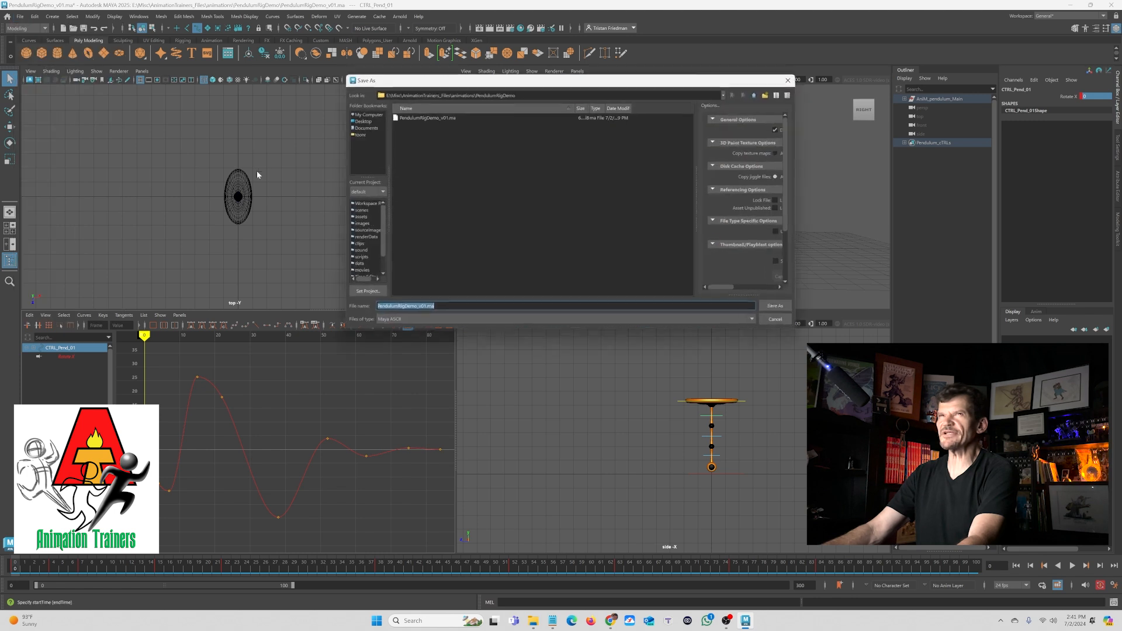
click(763, 95)
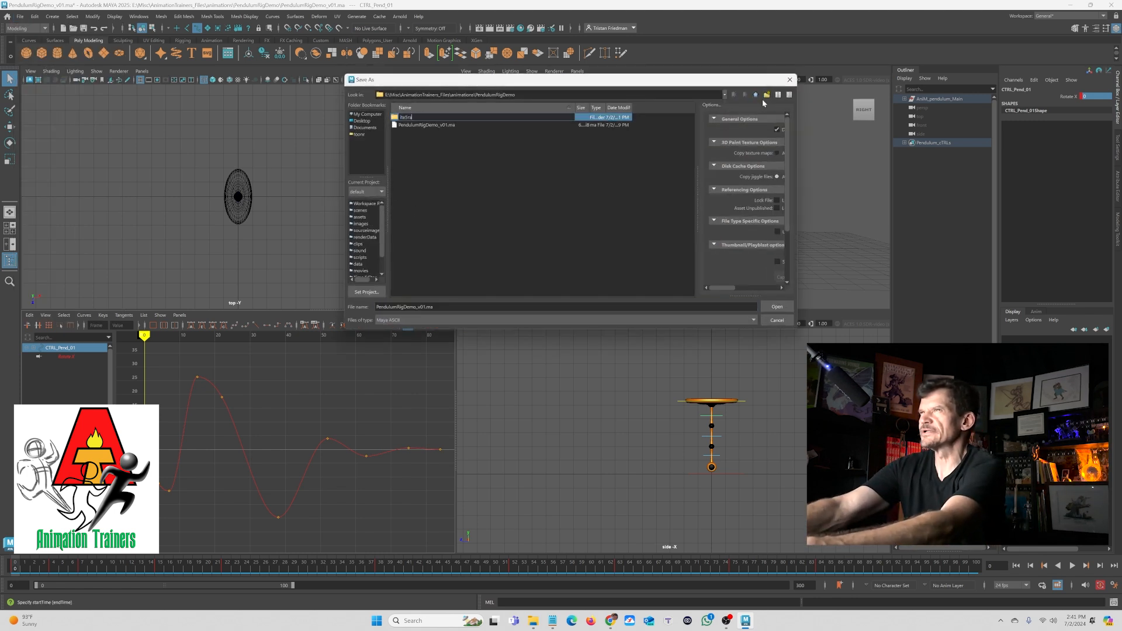
text(Iterations)
key(Return)
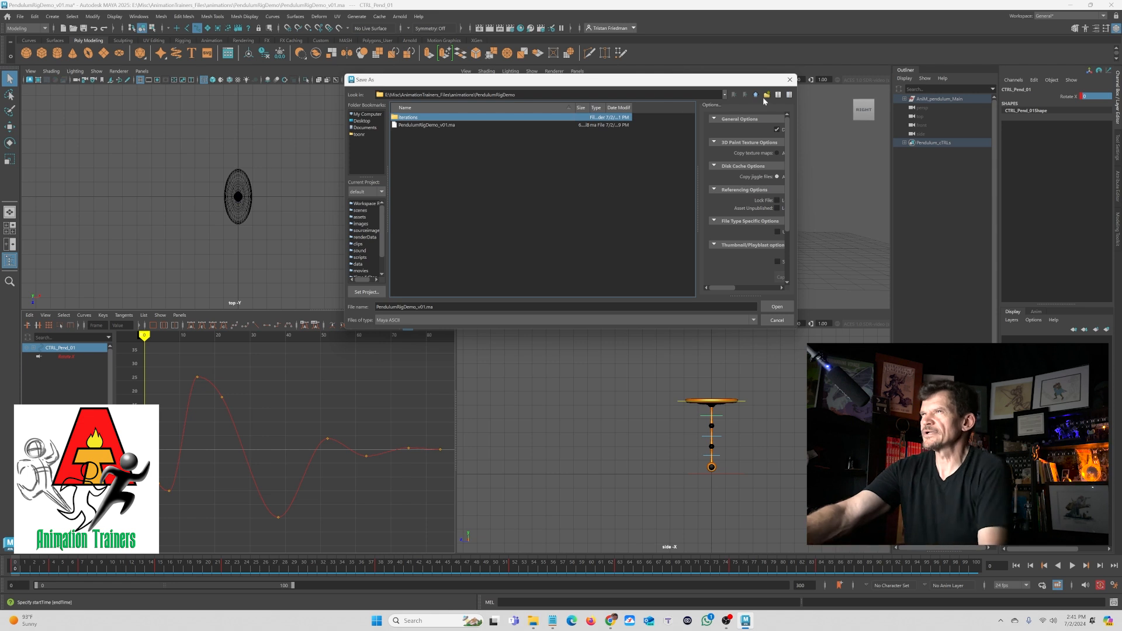
double_click(418, 118)
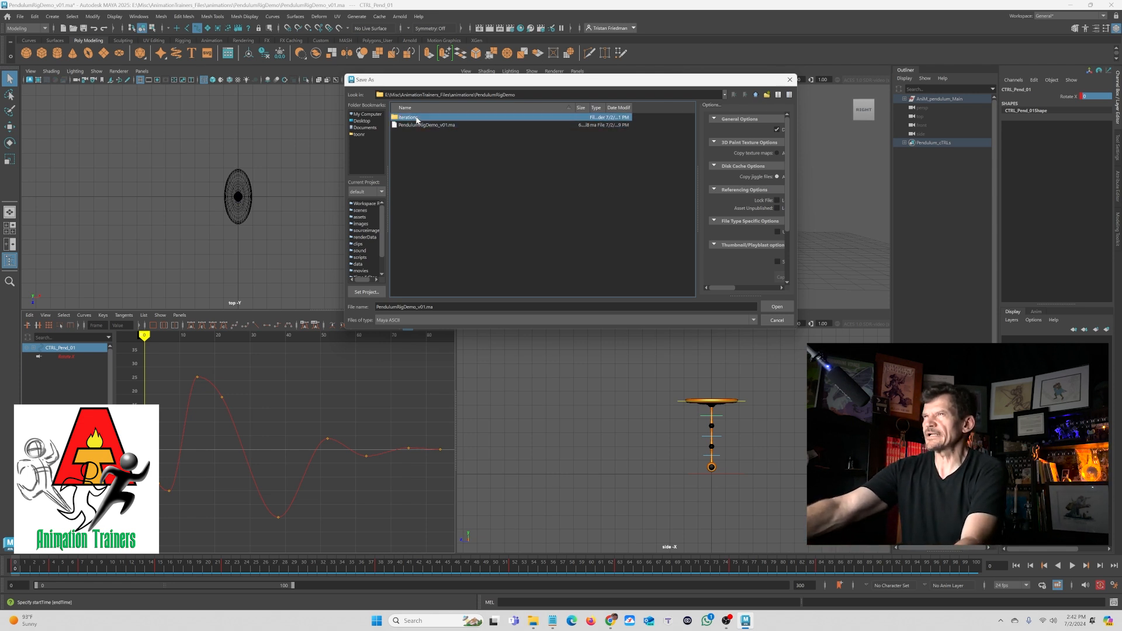
- Save the scene into that folder as PendulumRigDemo_v01_001HalfwayDone.ma
click(426, 307)
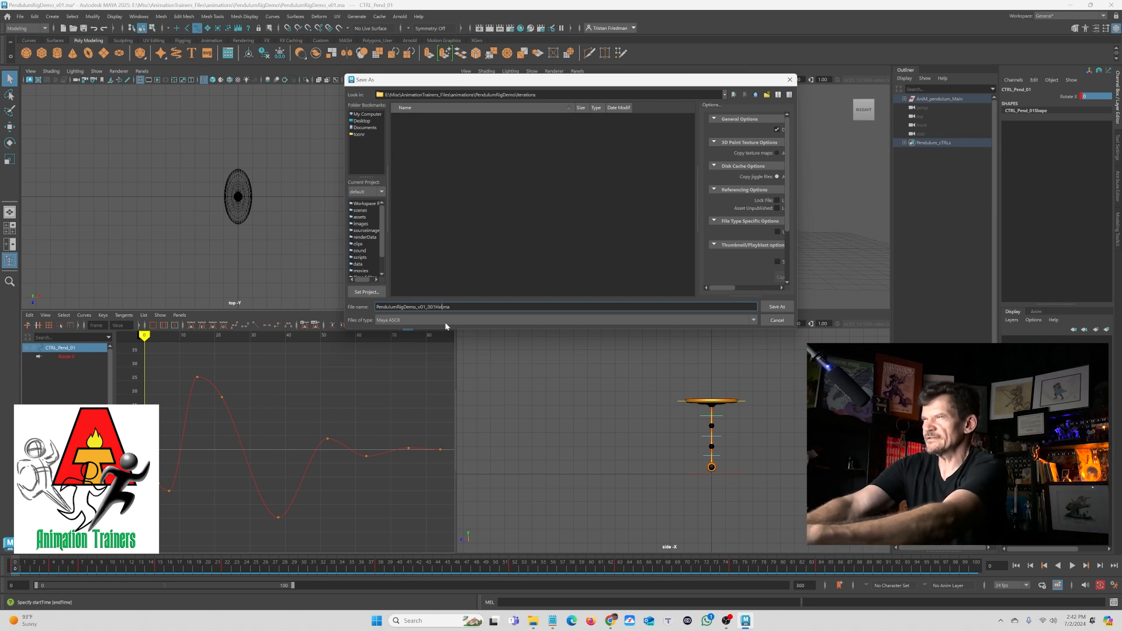
text(_001HalfwayDone)
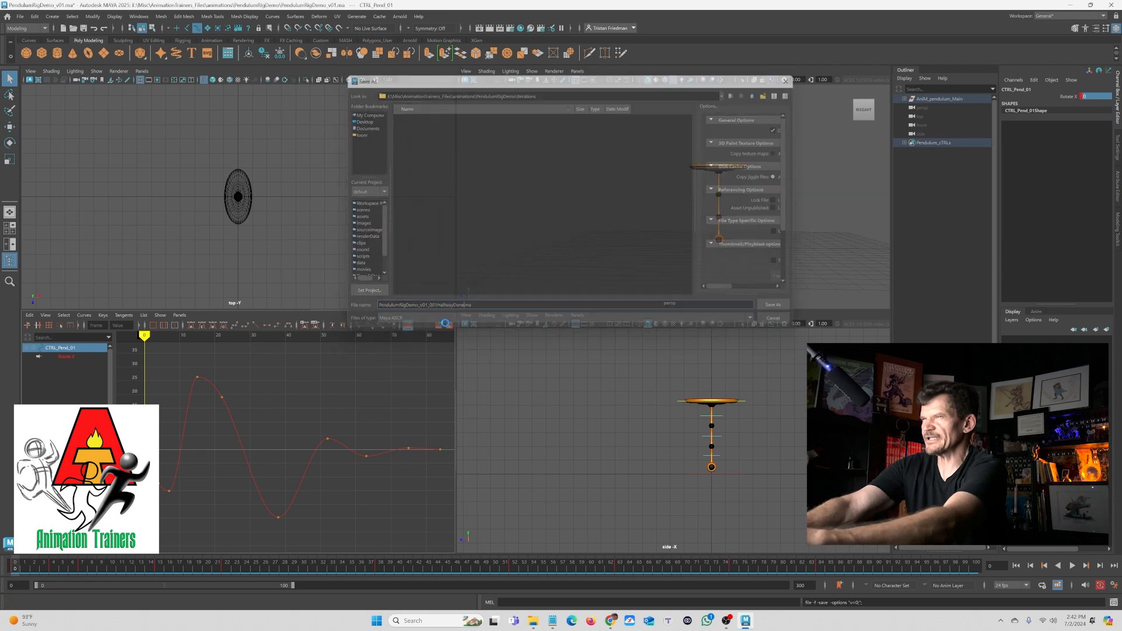
key(Return)
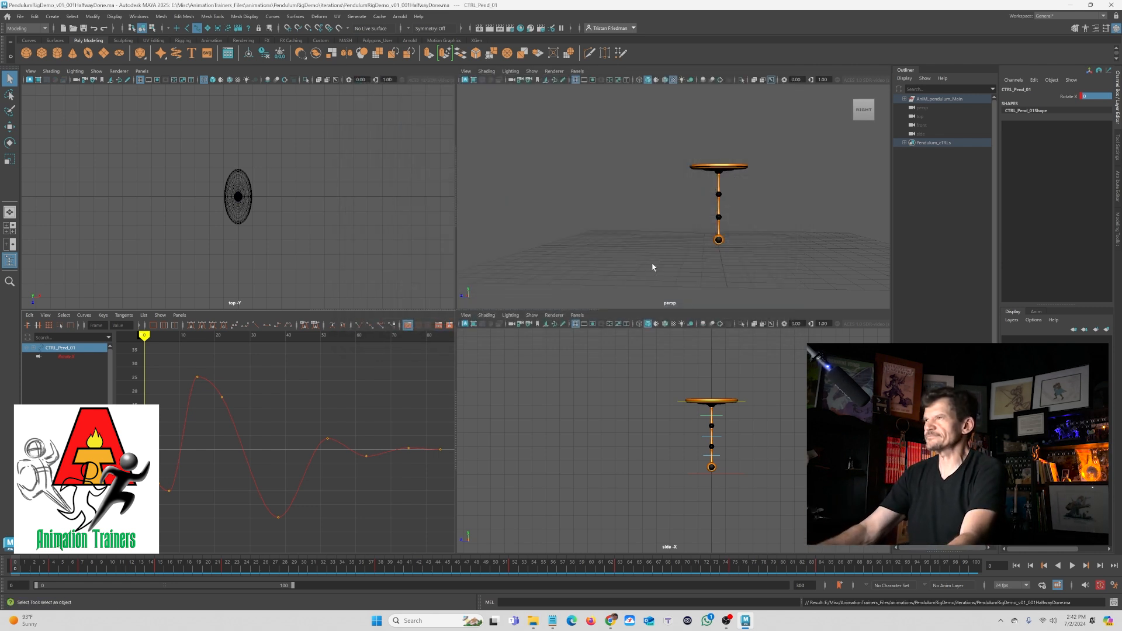
- Select the lower pendulum control and, at about frame 9, rotate it about -18 degrees on X
click(1018, 567)
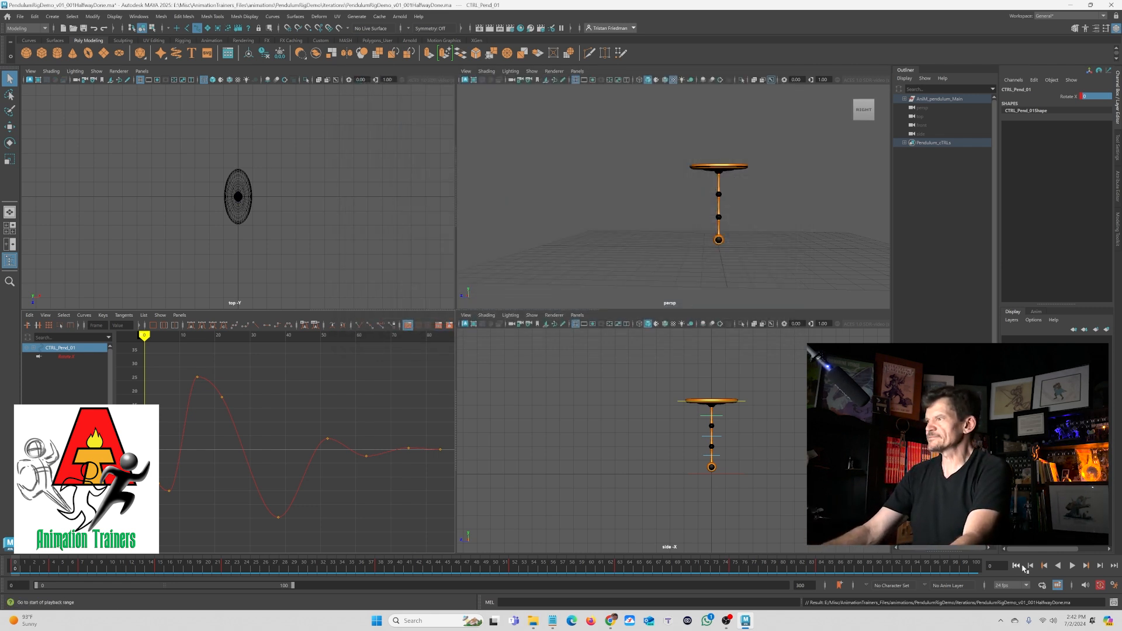
click(1072, 567)
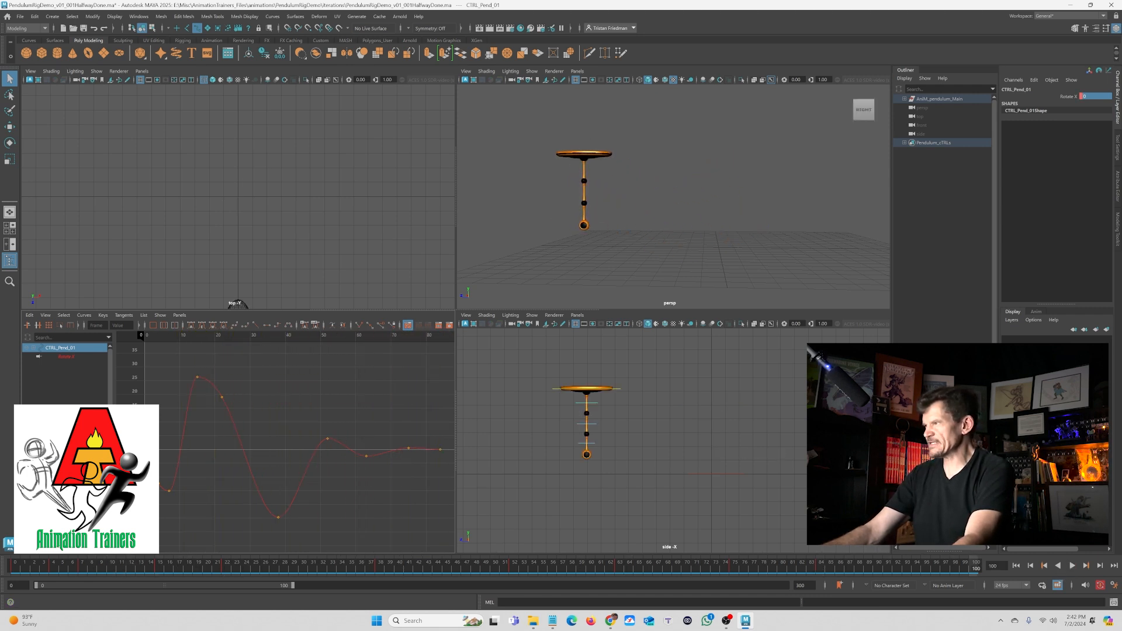
click(576, 424)
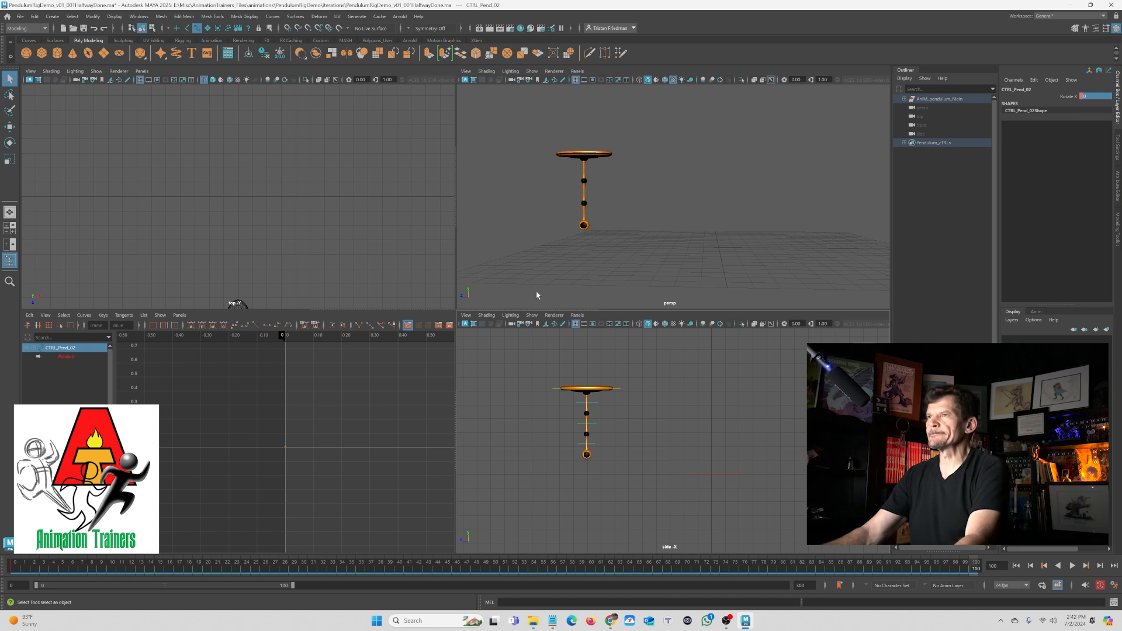
key(alt+shift+v)
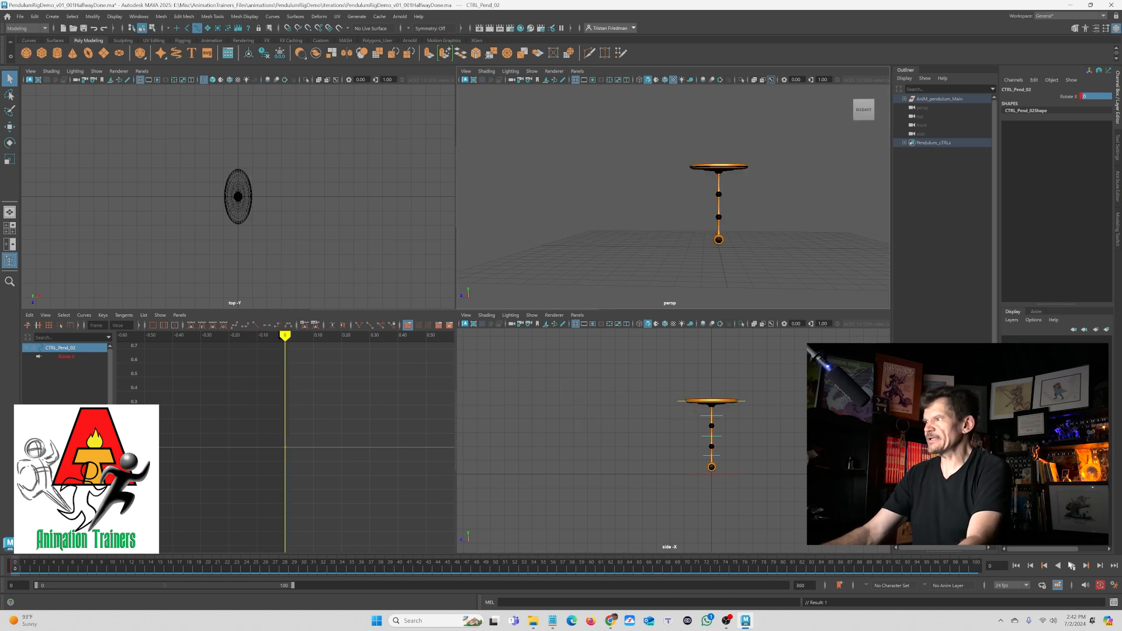
click(1072, 565)
key(Escape)
key(e)
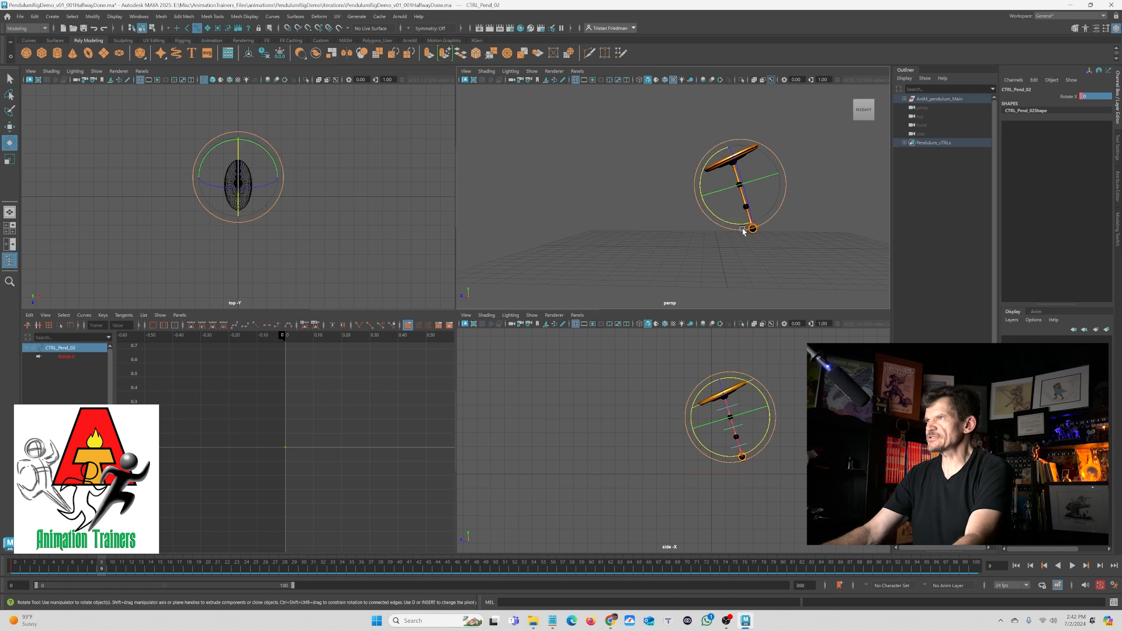
drag(722, 224, 716, 226)
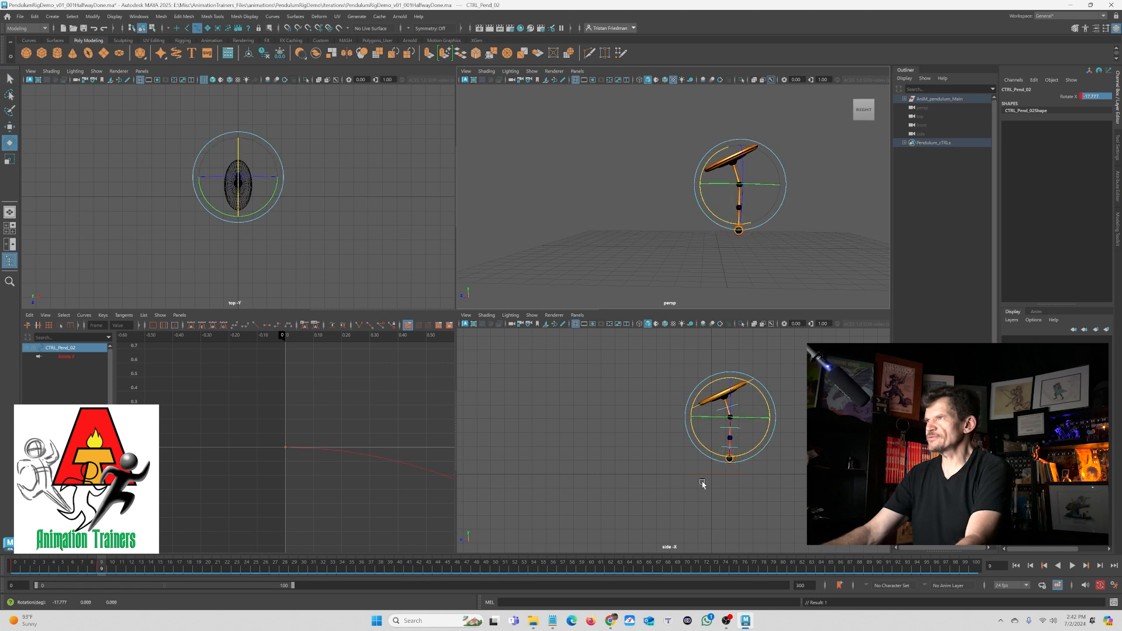
- At about frame 18, rotate the lower pendulum control about 23 degrees on X the opposite way
key(alt+shift+v)
key(alt+v)
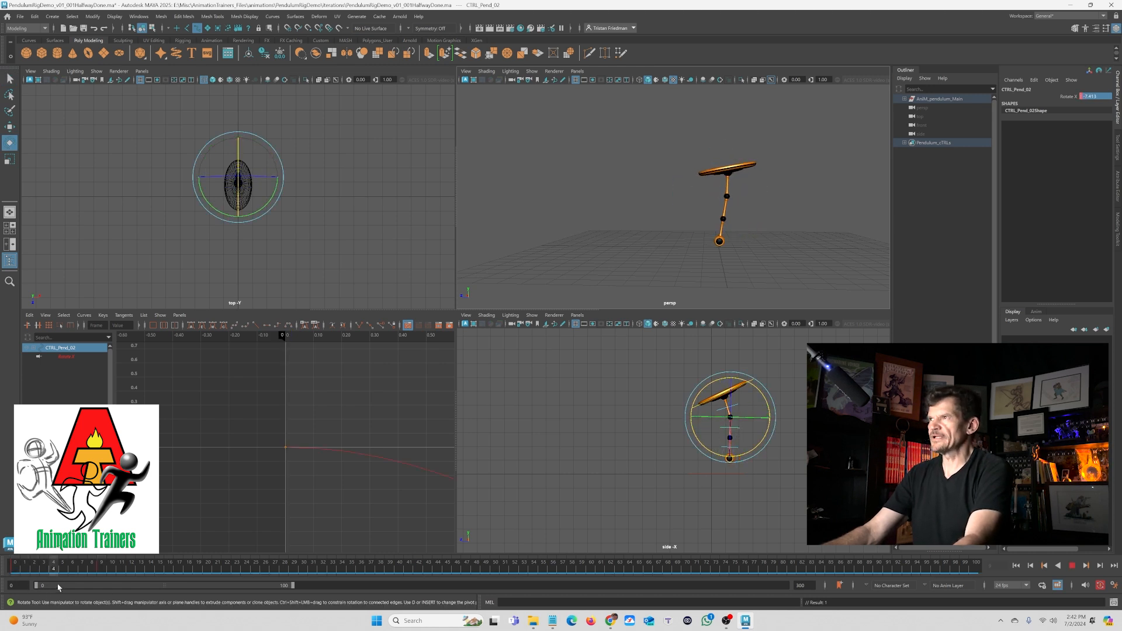
key(Escape)
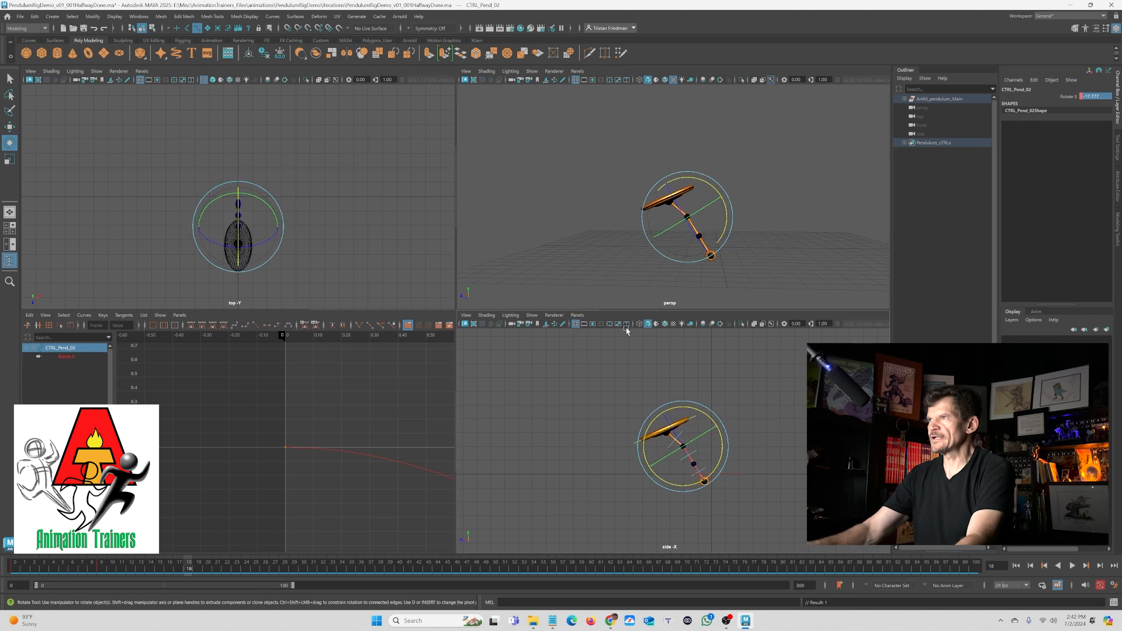
mouse_move(722, 227)
mouse_down()
mouse_move(726, 215)
mouse_move(730, 229)
mouse_up()
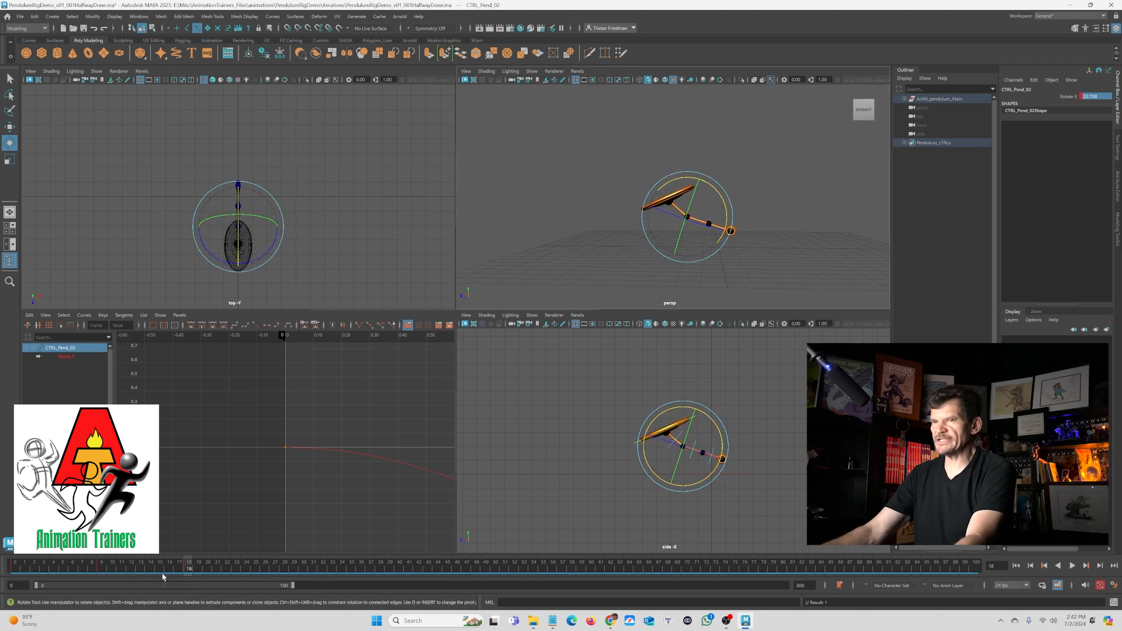
- Move to a later frame and rotate the lower pendulum control back across the centre
drag(162, 570, 53, 556)
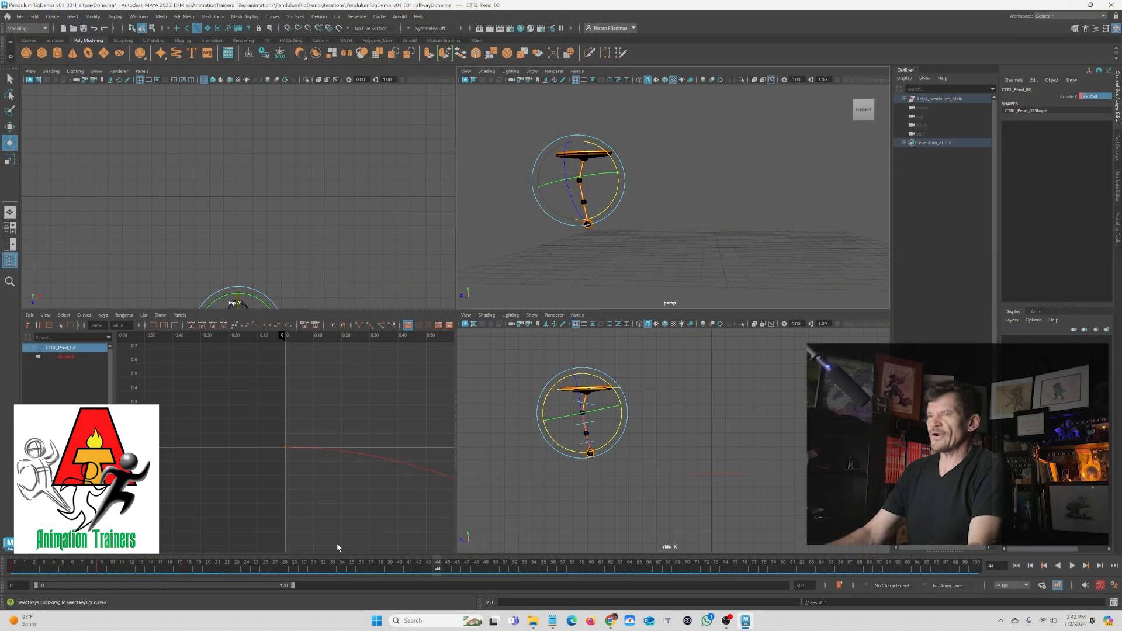
key(alt+v)
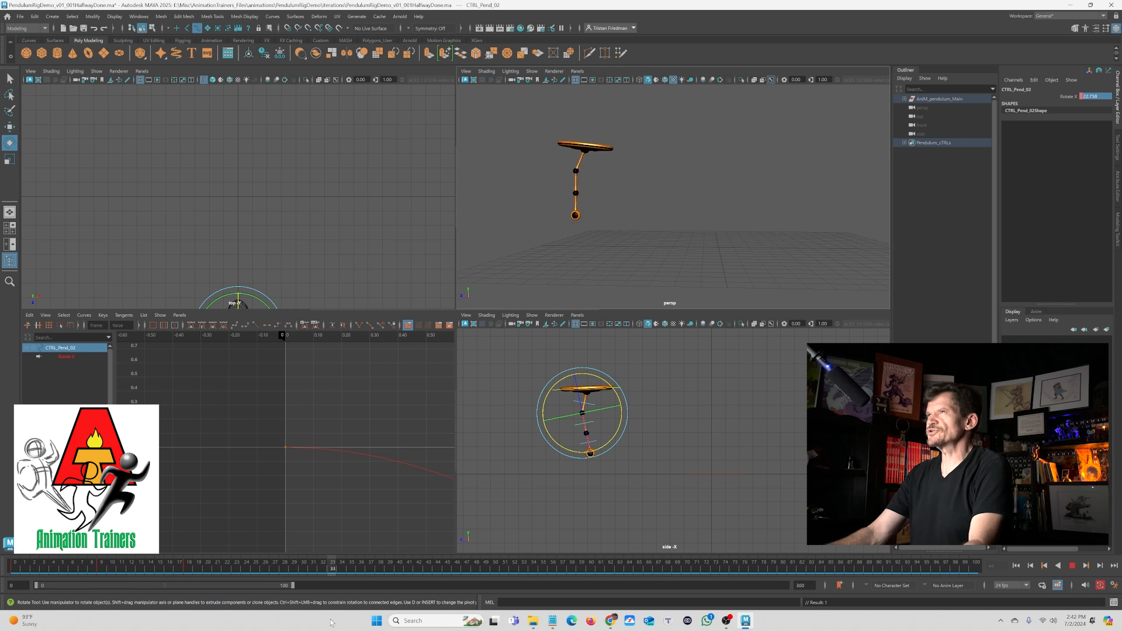
drag(429, 622, 428, 296)
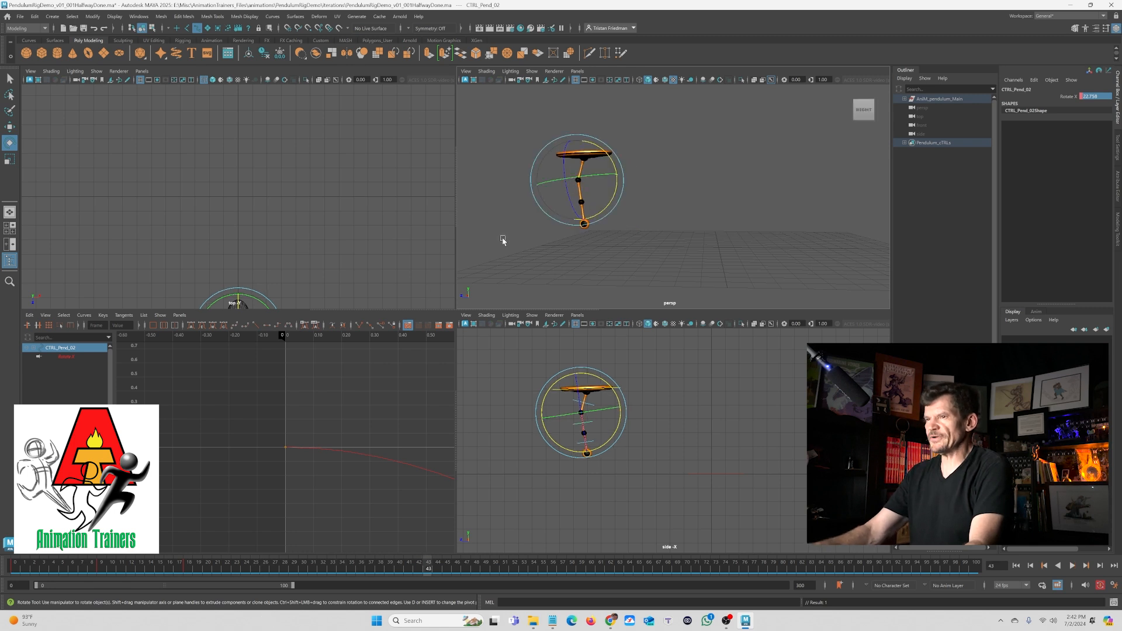
key(alt+period)
drag(602, 211, 566, 283)
- Play ahead to a later frame and rotate the lower pendulum control about 12 degrees on X
key(alt+v)
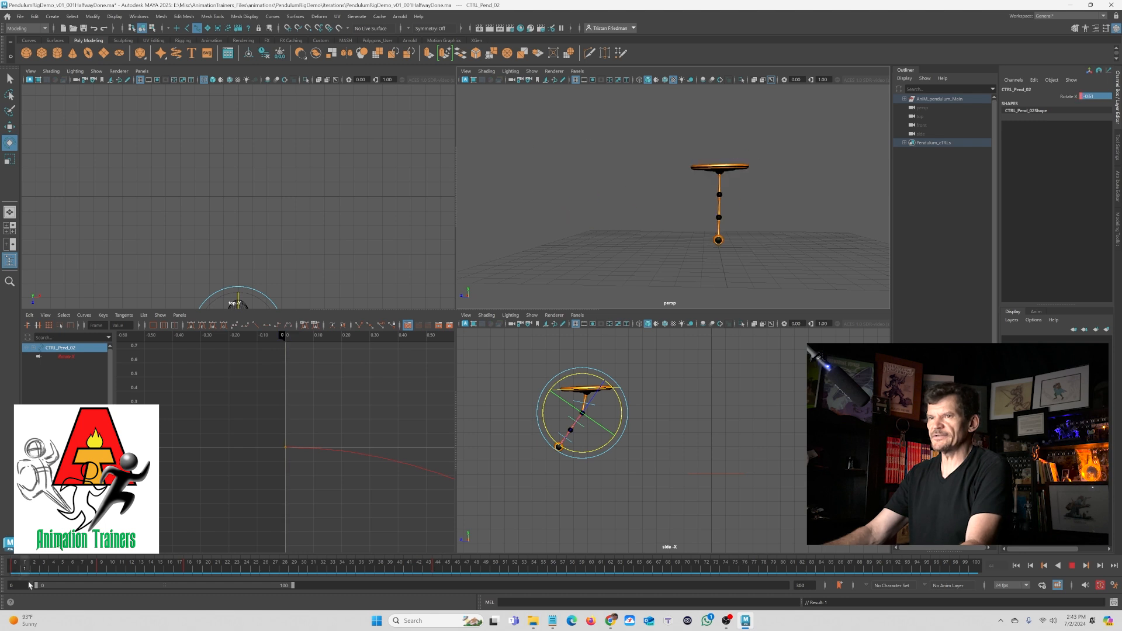
key(alt+v)
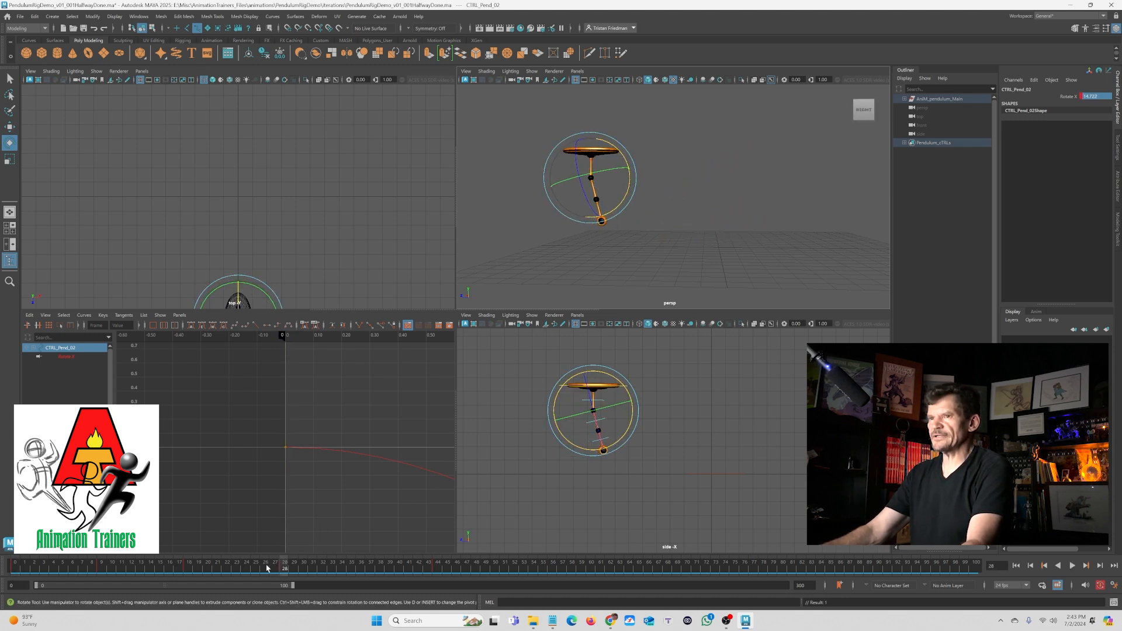
key(alt+v)
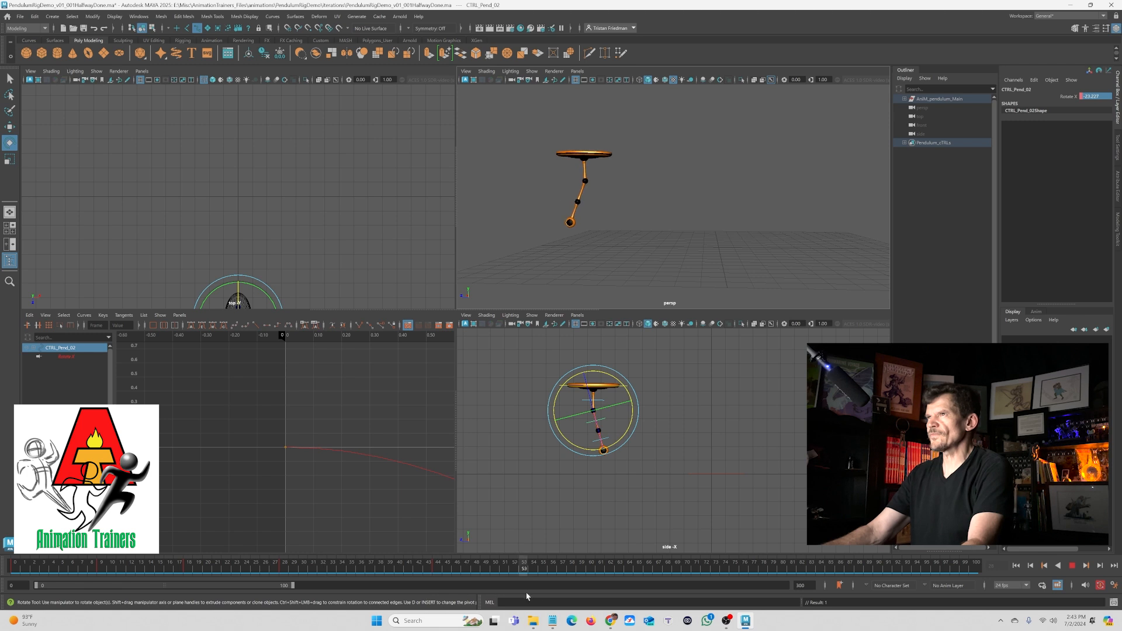
drag(594, 220, 624, 239)
- At frame 77, rotate the lower control to about -3 degrees on X and set a key
key(alt+v)
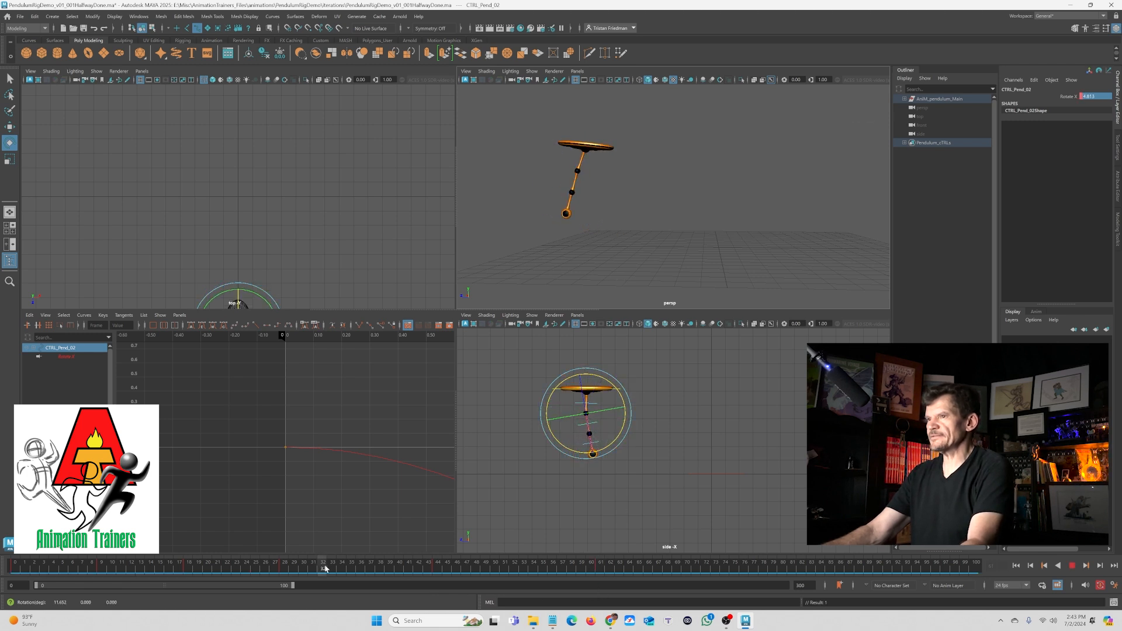
key(alt+v)
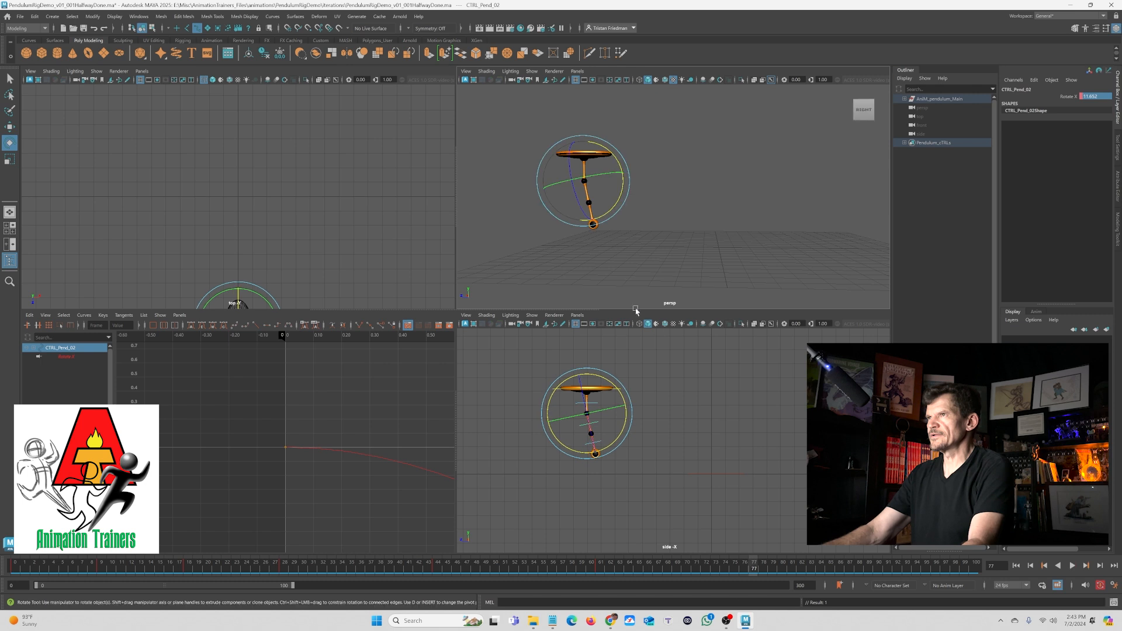
drag(612, 210, 606, 216)
key(s)
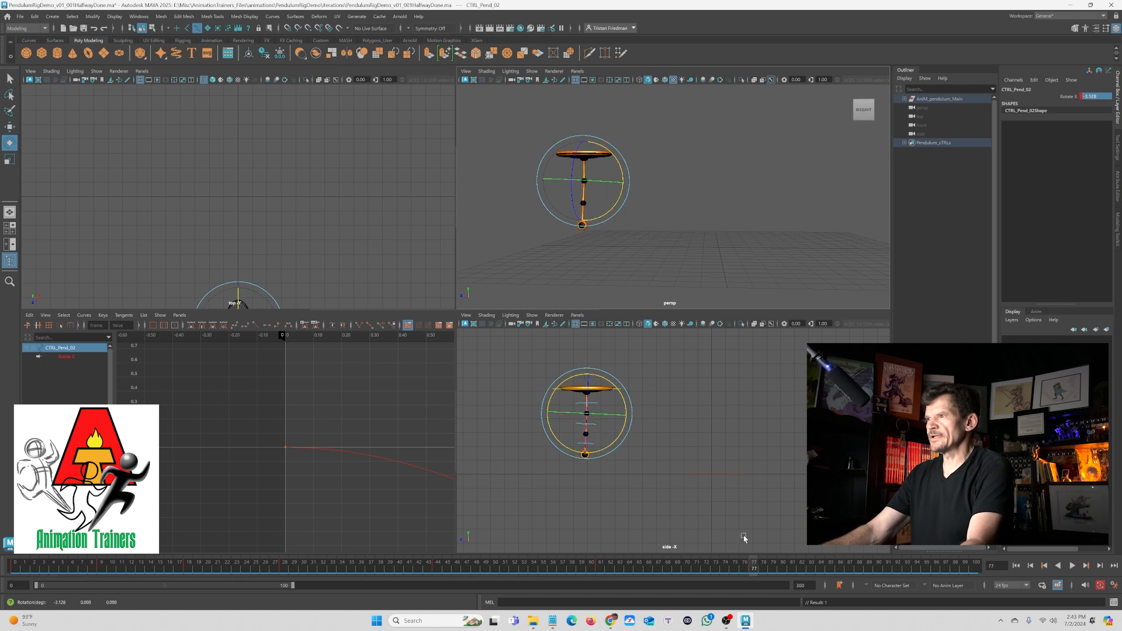
- Stop playback at frame 88 and set the lower control's Rotate X to 0
key(alt+v)
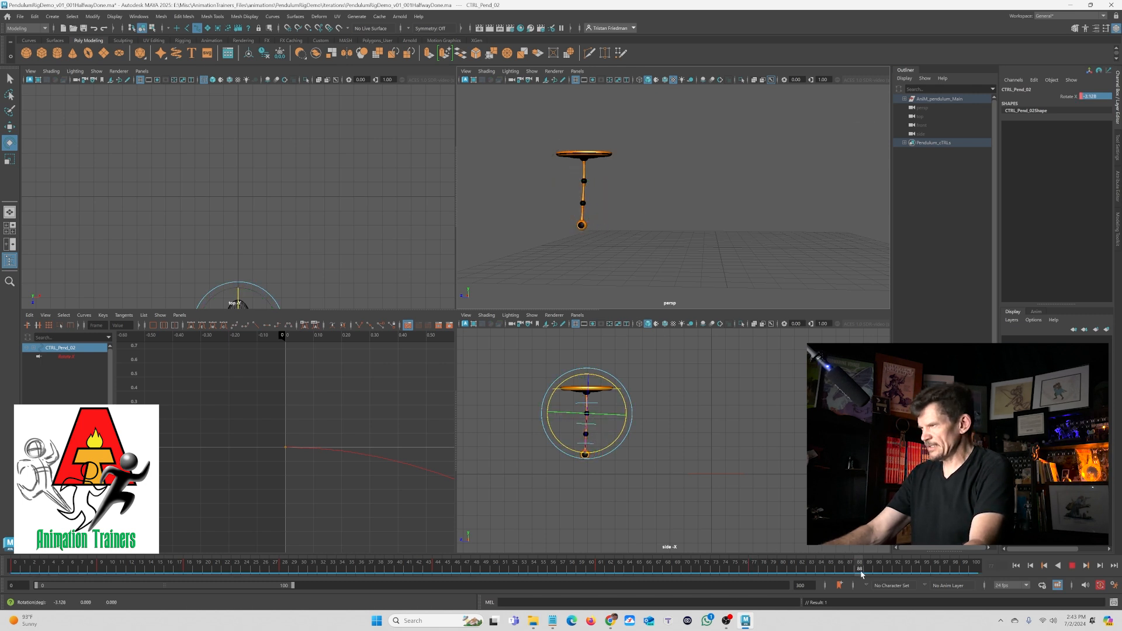
key(alt+v)
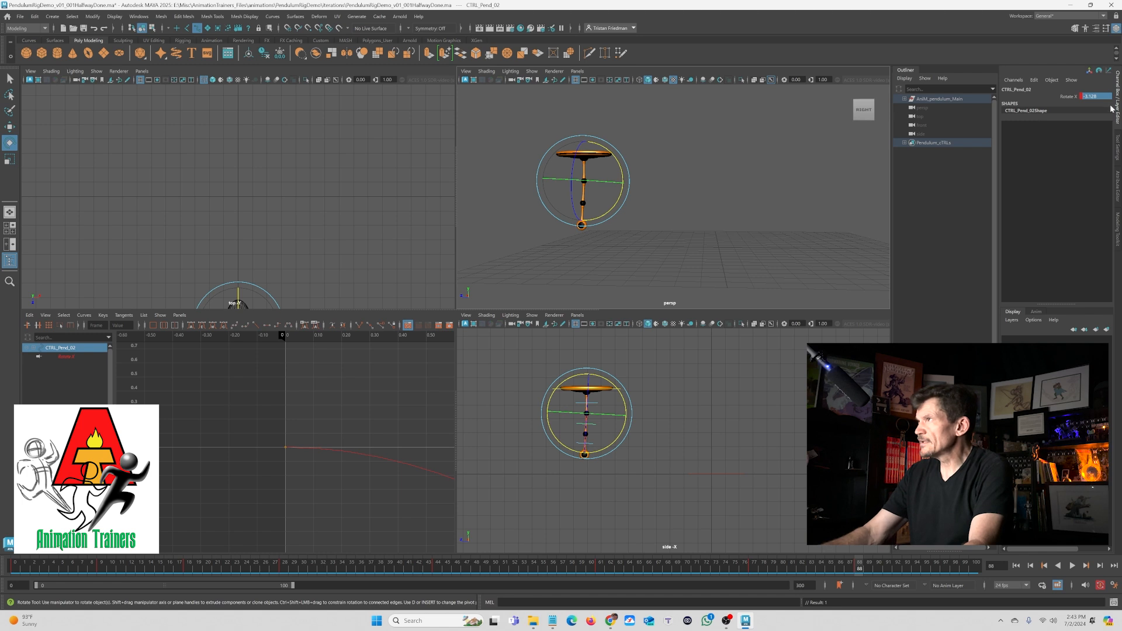
text(0)
key(Return)
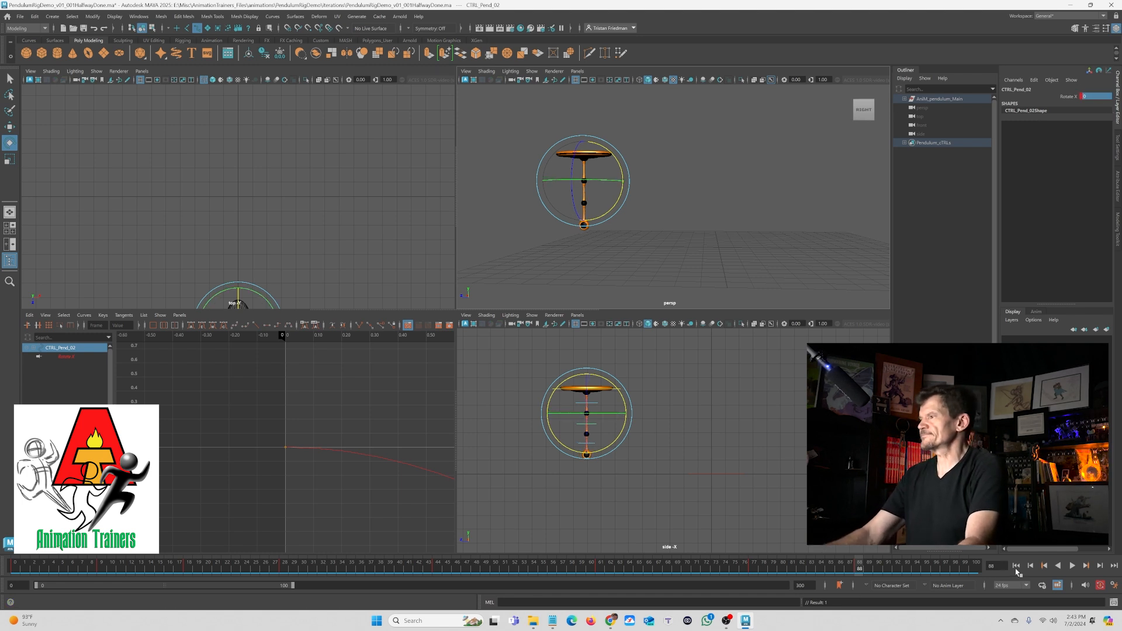
- Select a key on the lower control's rotation curve in the Graph Editor and undo the last keyframe edit
key(f)
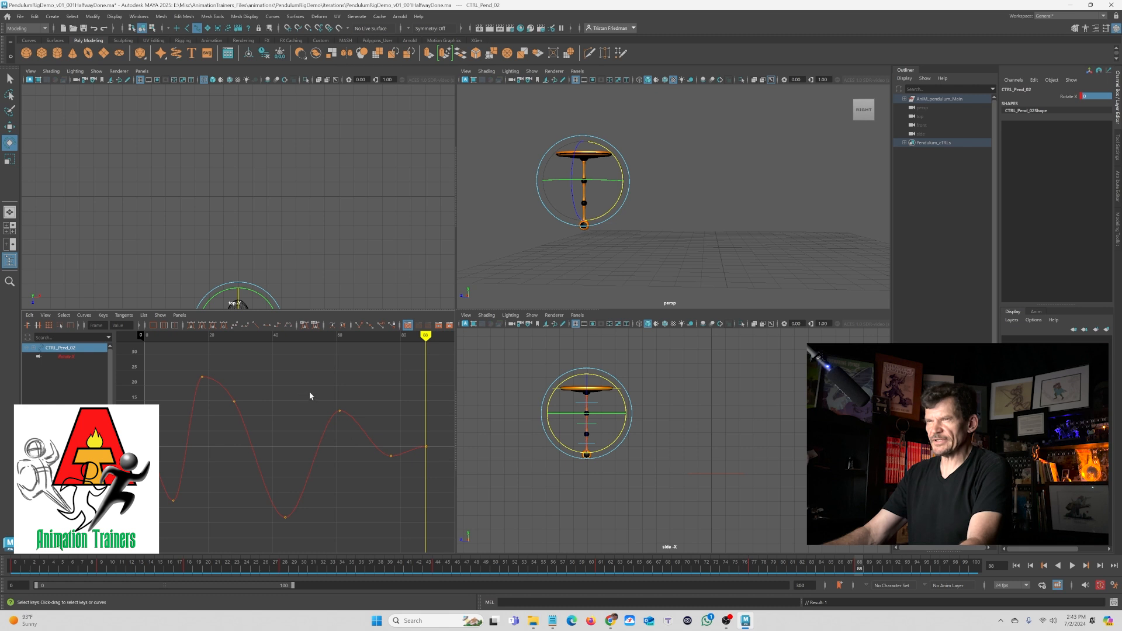
click(340, 411)
key(w)
key(ctrl+z)
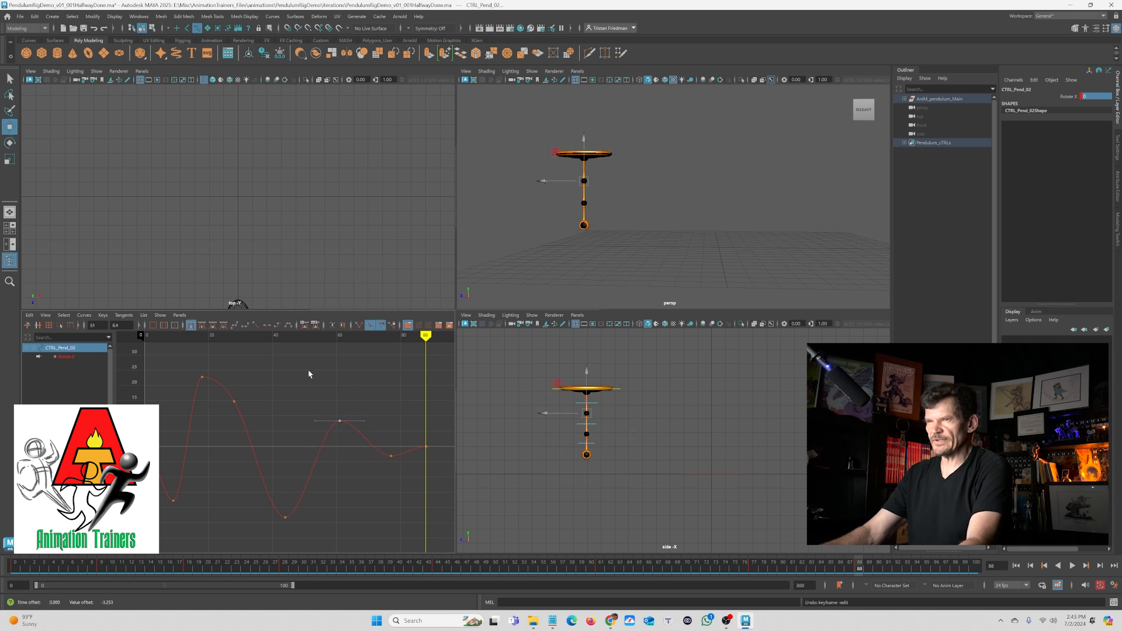
- Deselect everything and play the animation from the start in the perspective view to review the swing
key(q)
click(693, 229)
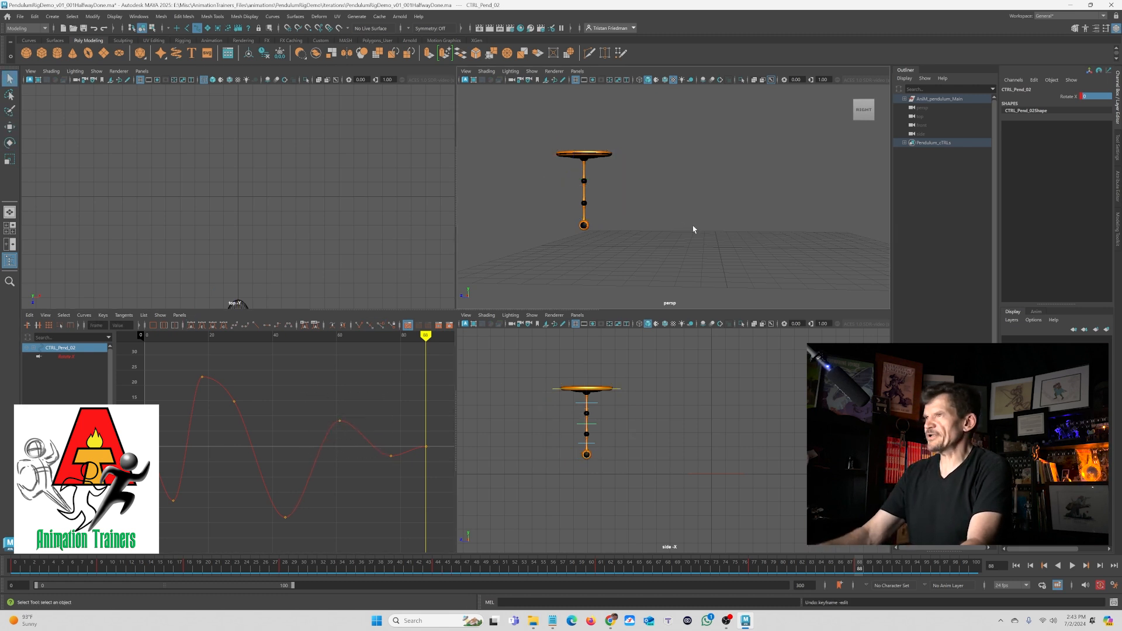
key(space)
click(1017, 567)
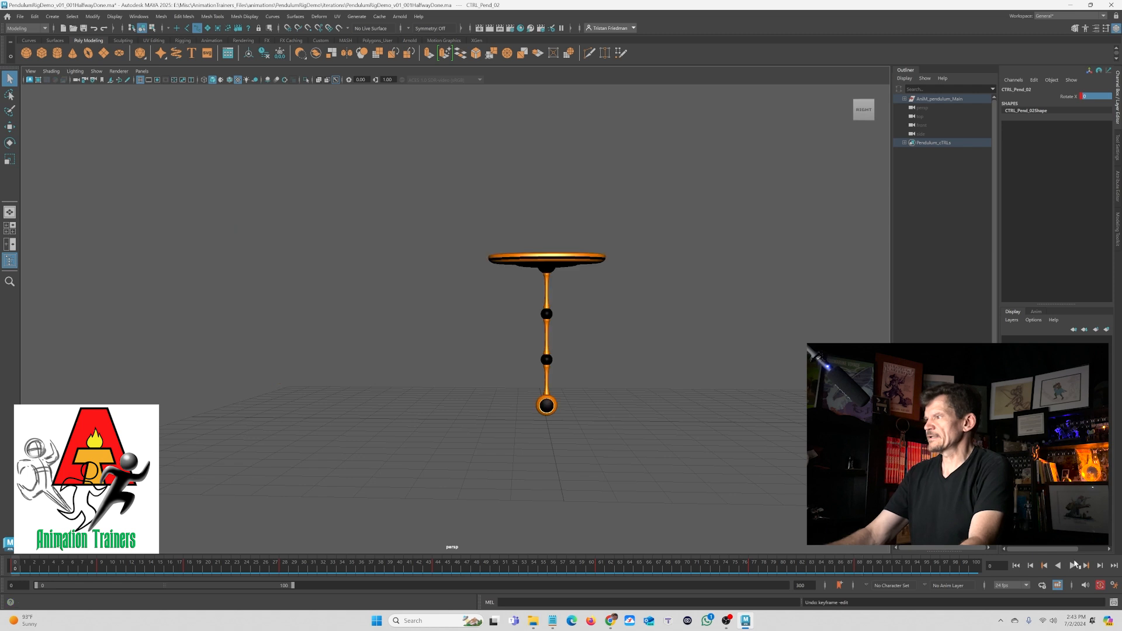
click(1072, 567)
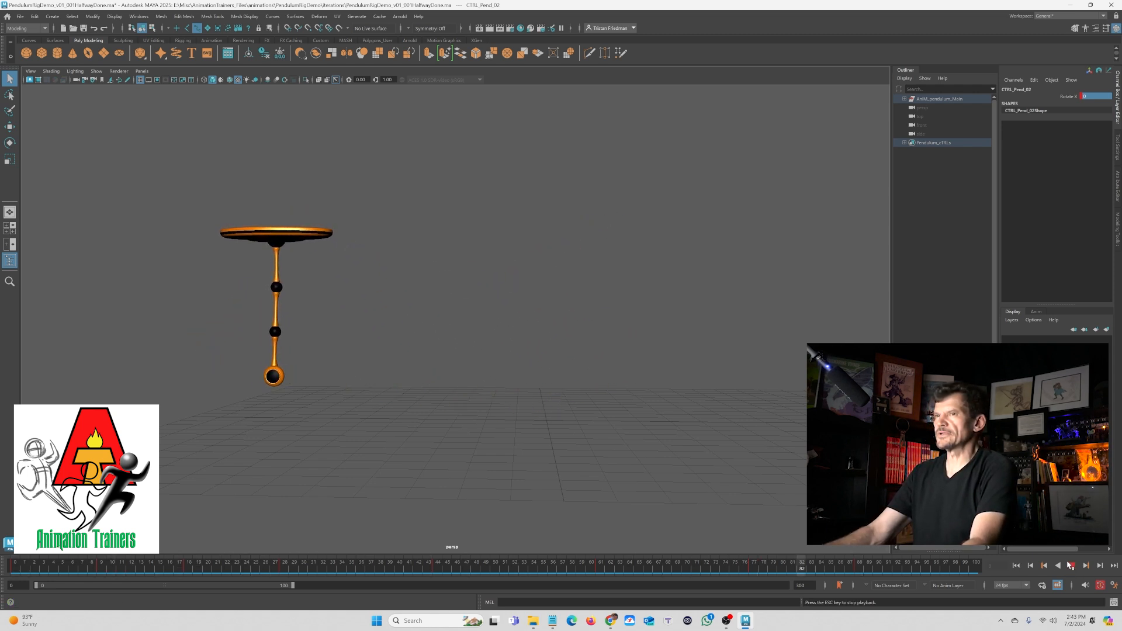
click(1071, 566)
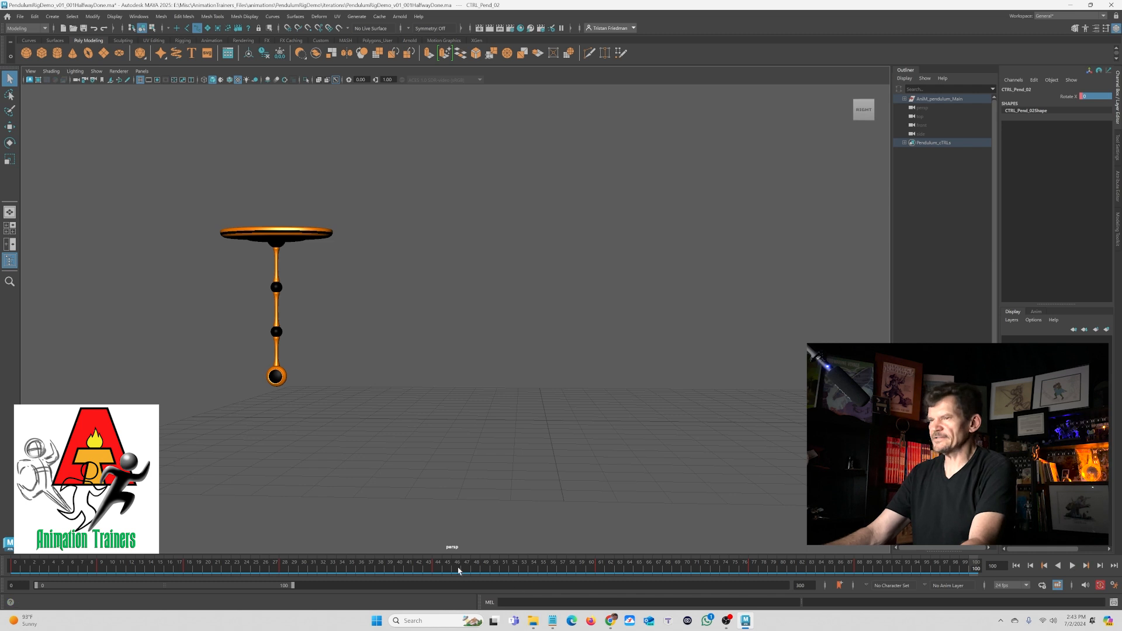
key(alt+v)
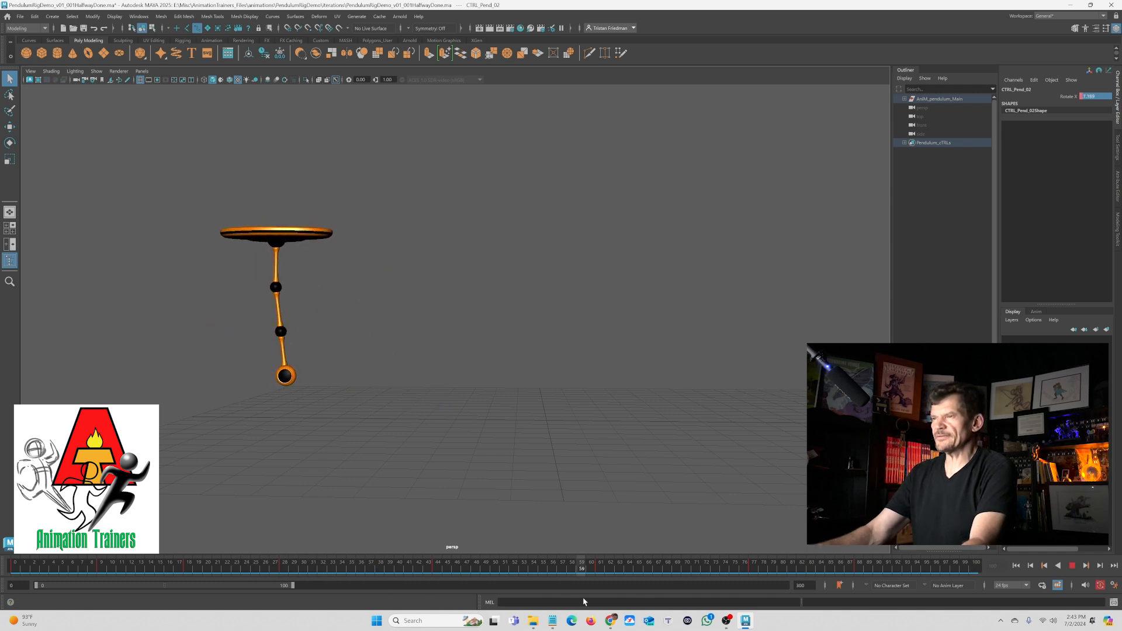
key(Escape)
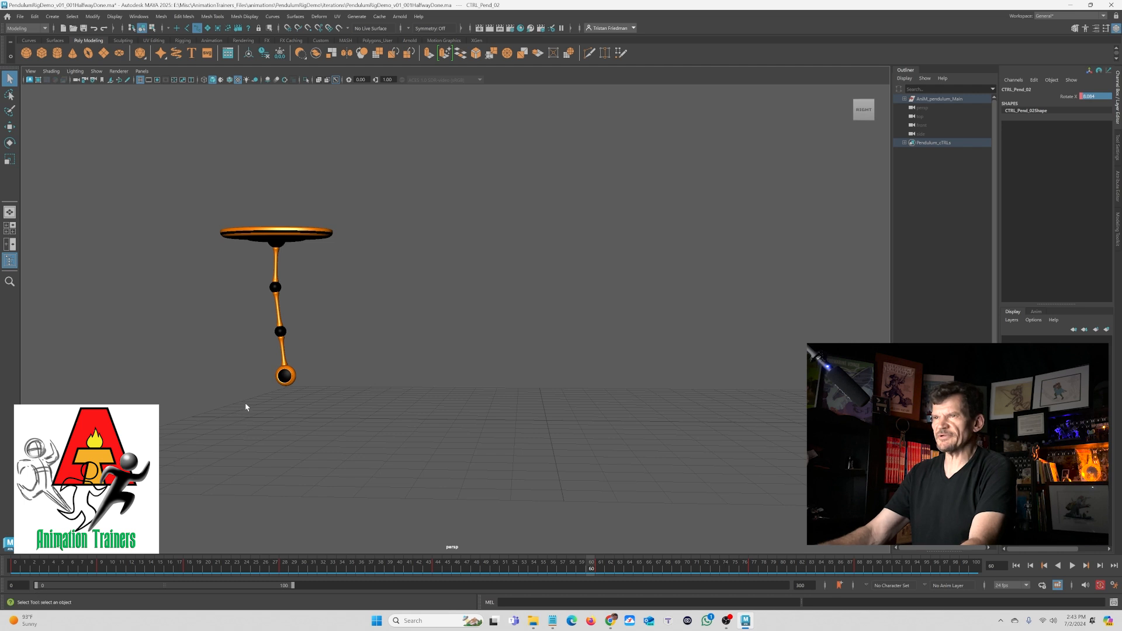
- Shift the lower control's key near frame 60 about one frame earlier on its Graph Editor curve
key(space)
drag(301, 377, 350, 454)
key(w)
shift+middle_drag(340, 439, 336, 438)
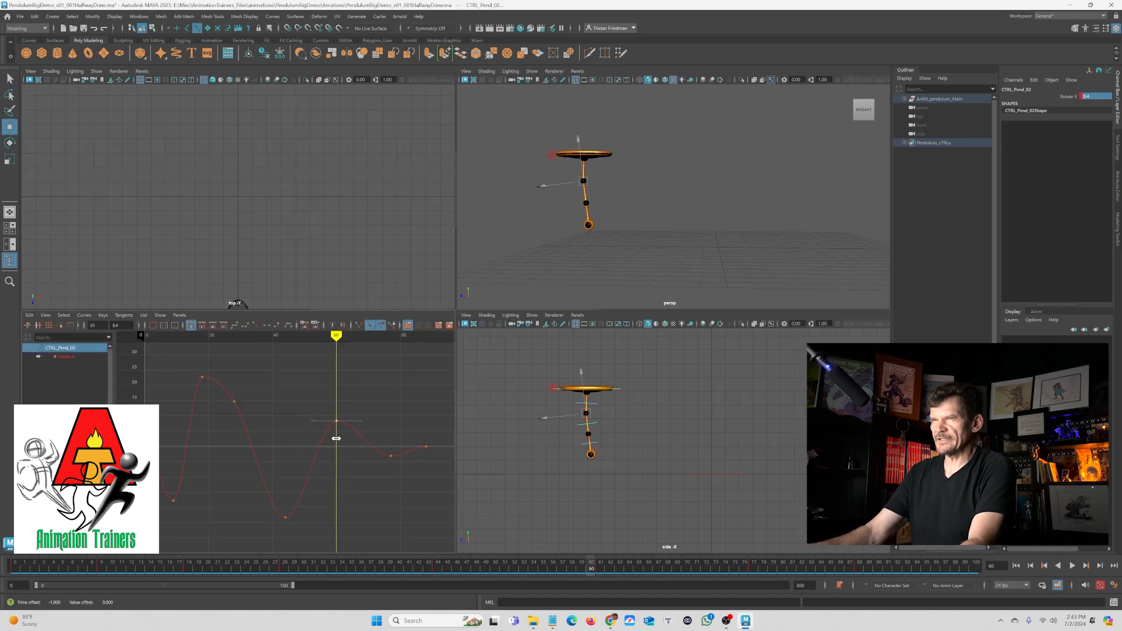
drag(371, 408, 393, 494)
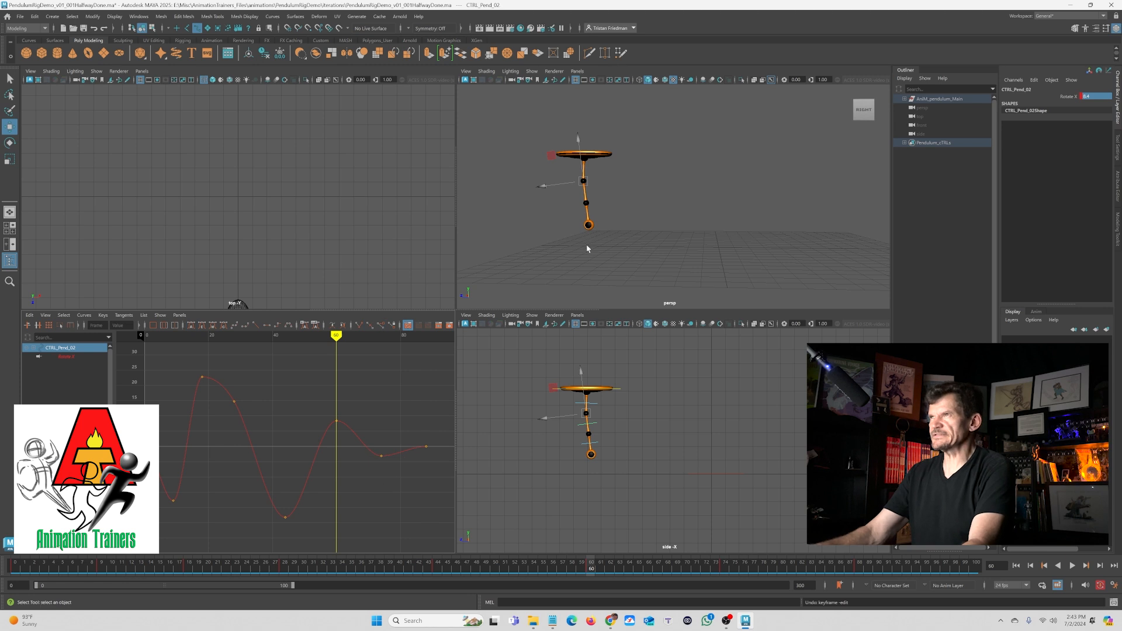
key(space)
key(q)
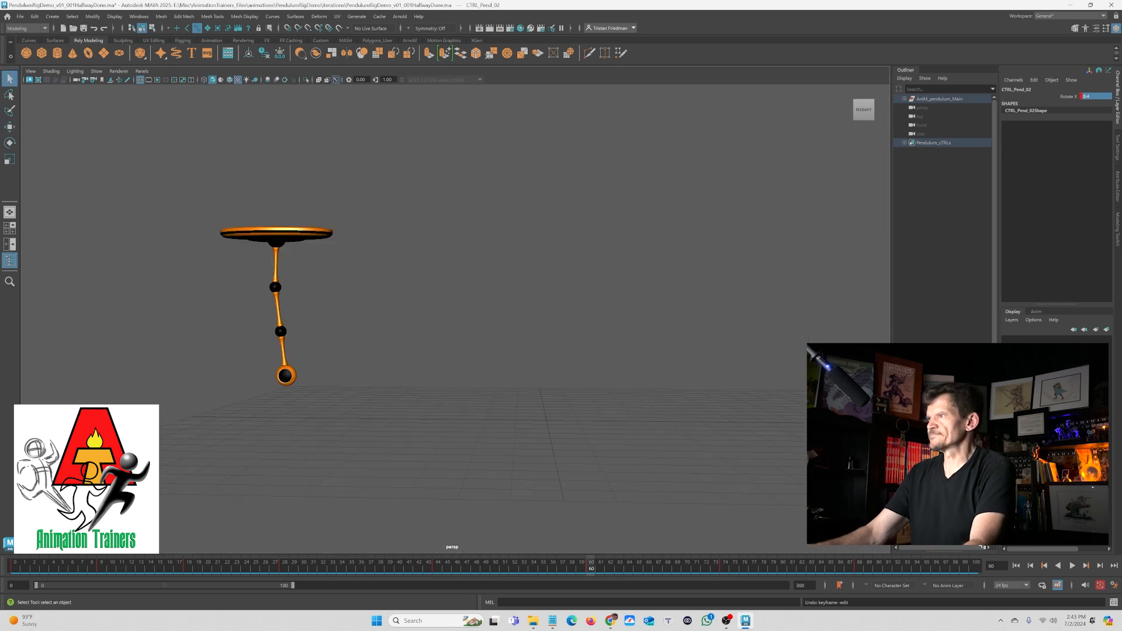
- Play the animation again from the start to review the adjusted timing
click(1017, 566)
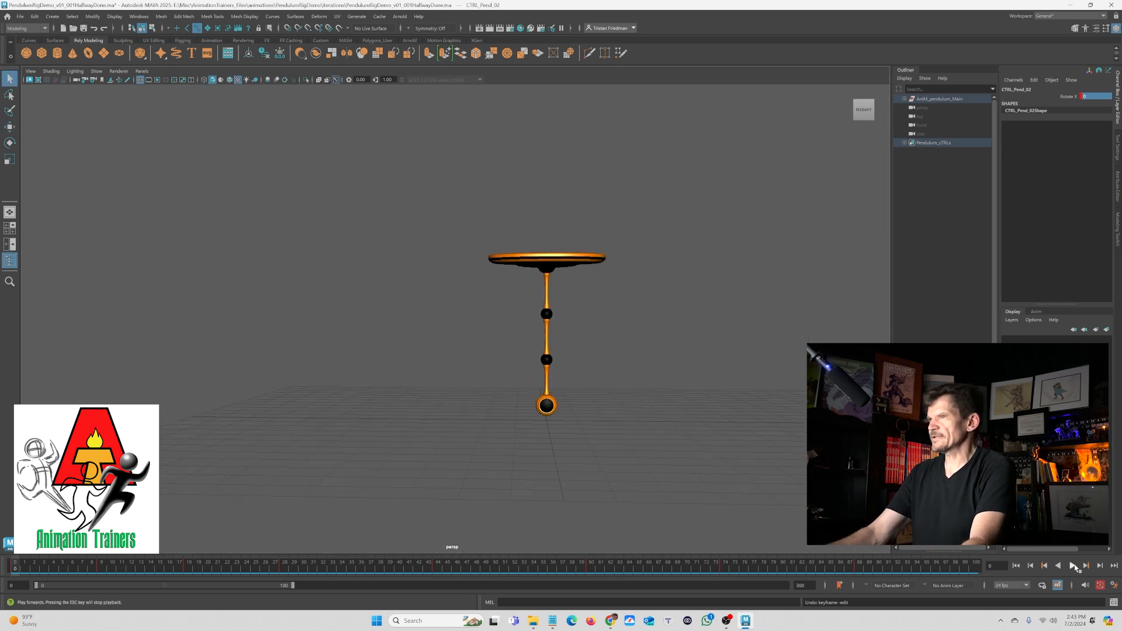
click(1072, 566)
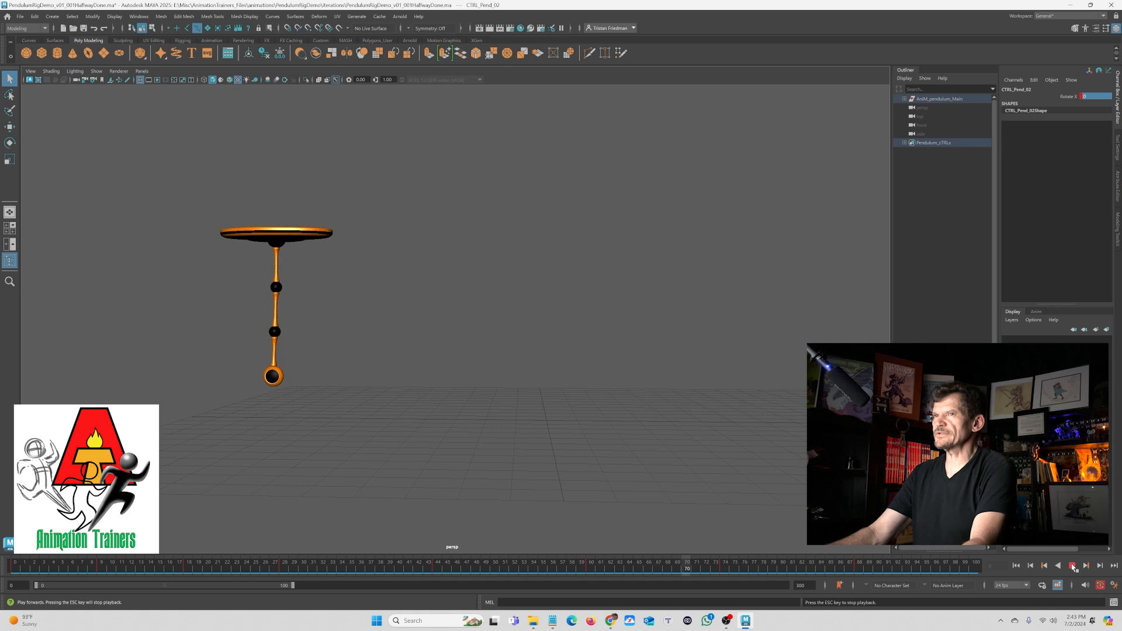
click(1057, 565)
drag(810, 569, 590, 556)
click(1017, 566)
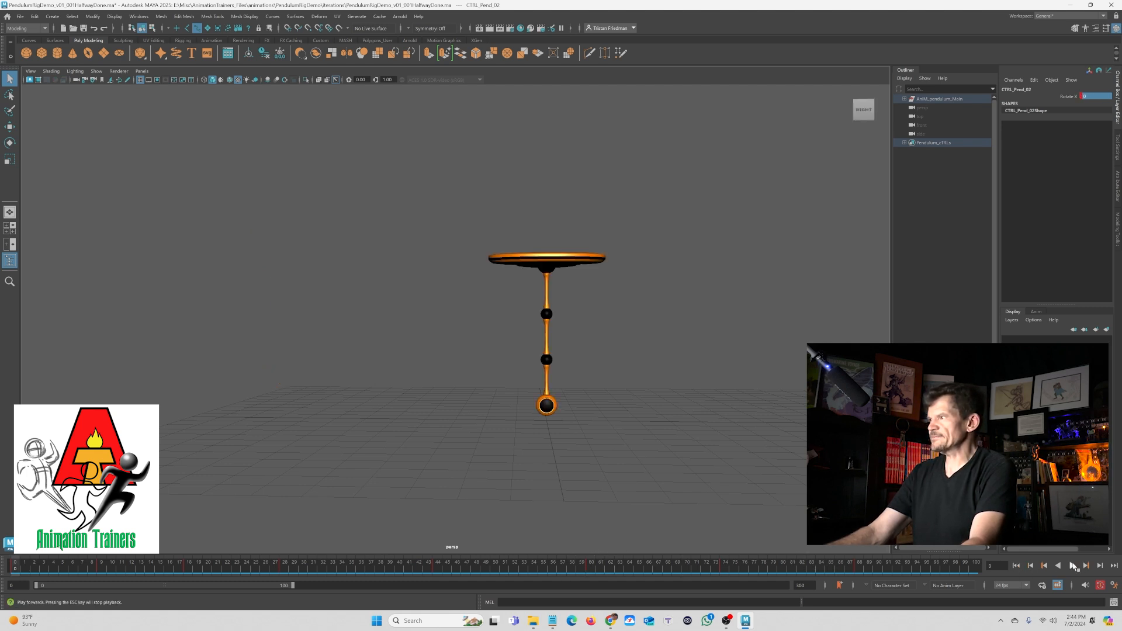
click(1073, 565)
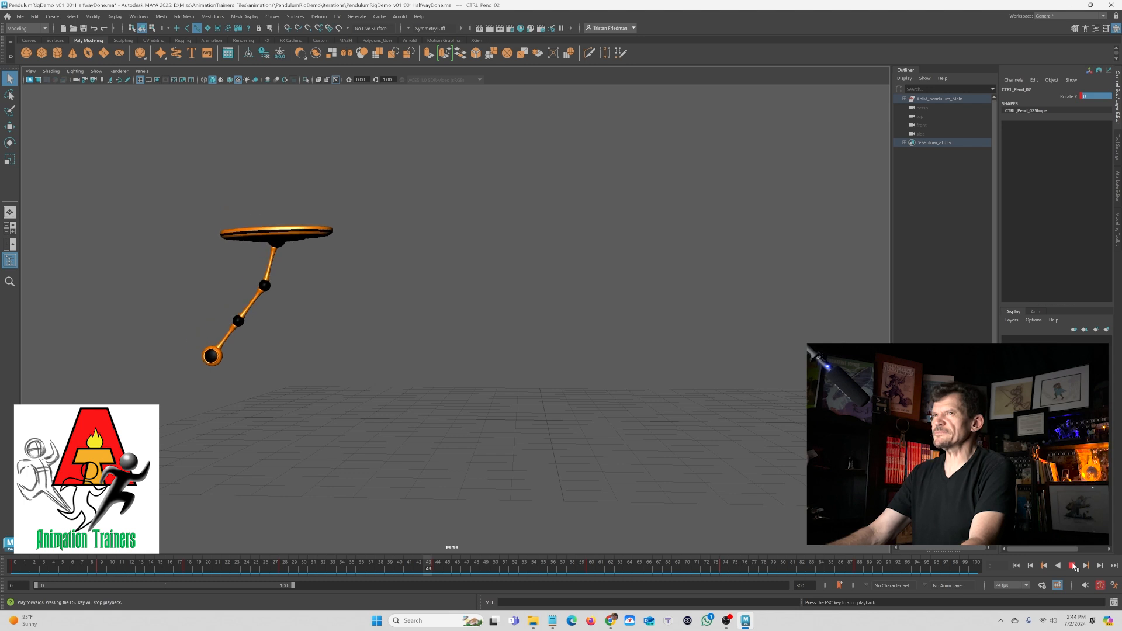
click(1072, 566)
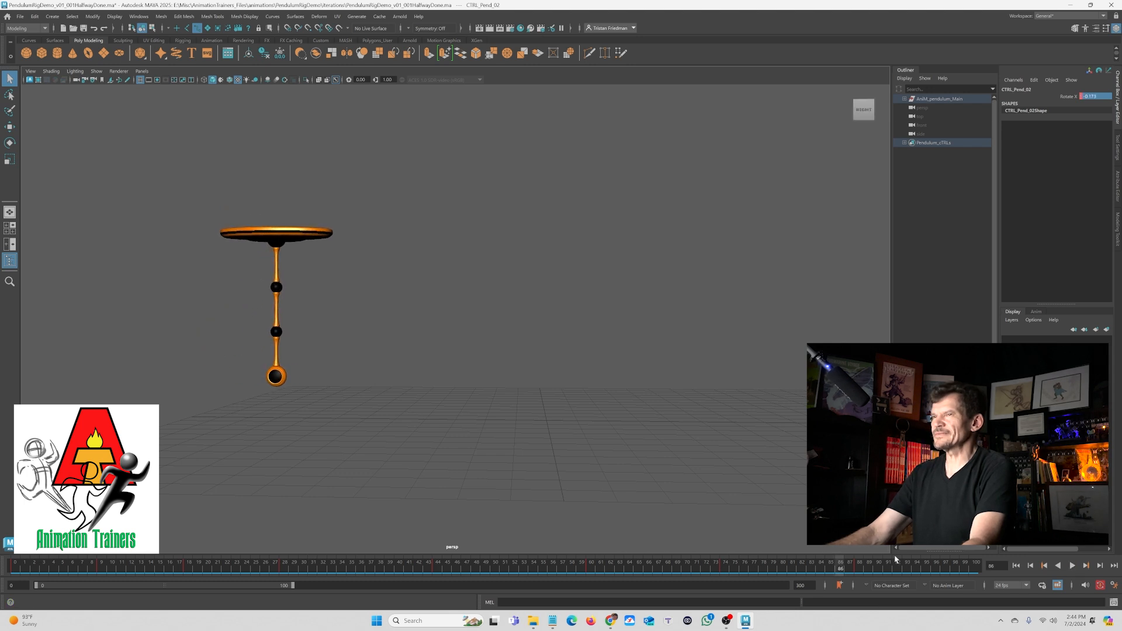
- Select the main pendulum control and shift one of its late keys one frame earlier in the Graph Editor
drag(433, 568, 706, 590)
key(space)
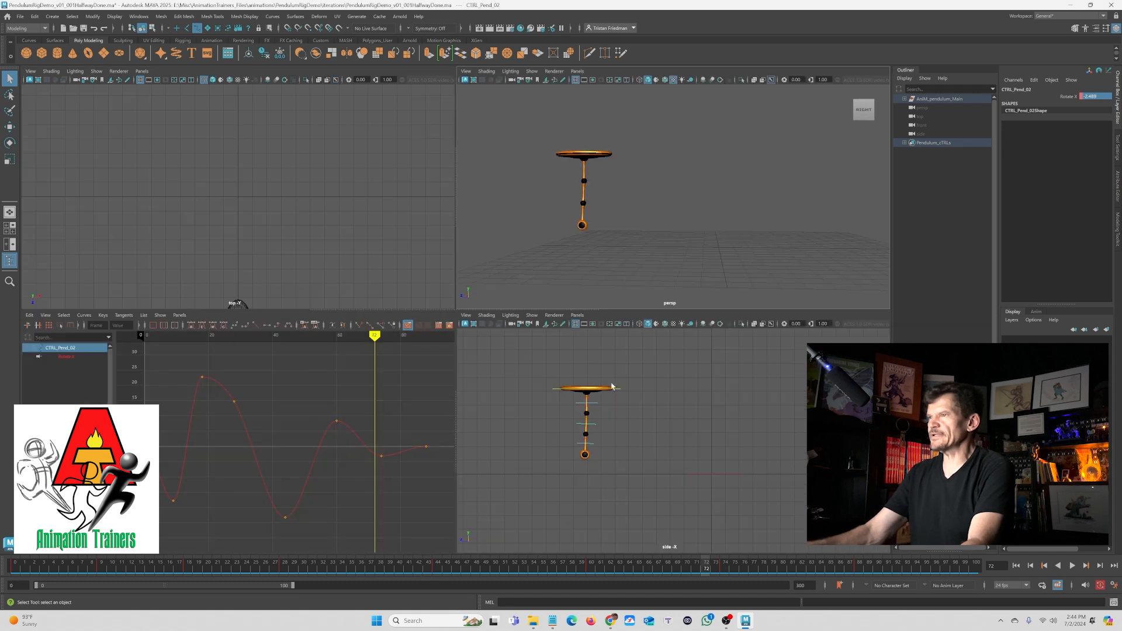
click(559, 233)
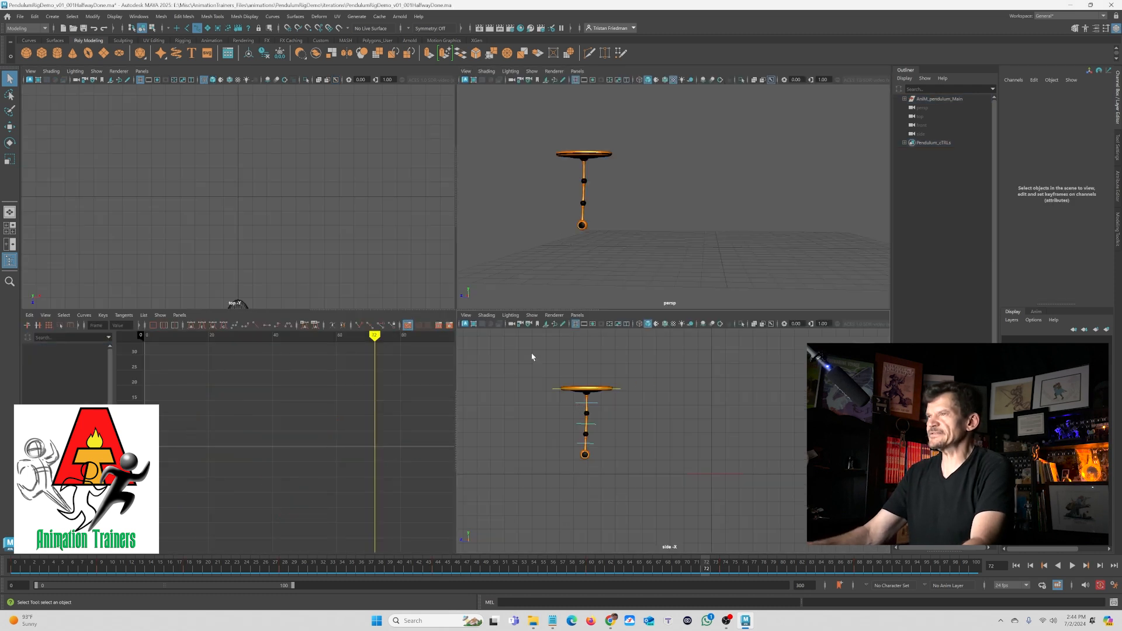
click(582, 407)
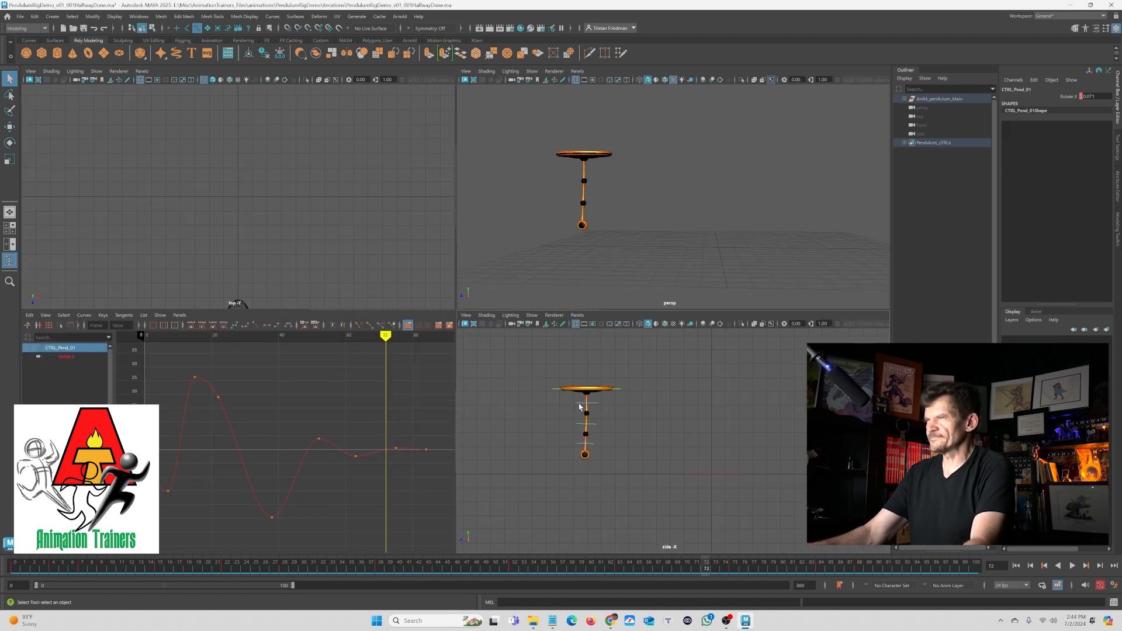
key(space)
key(alt+v)
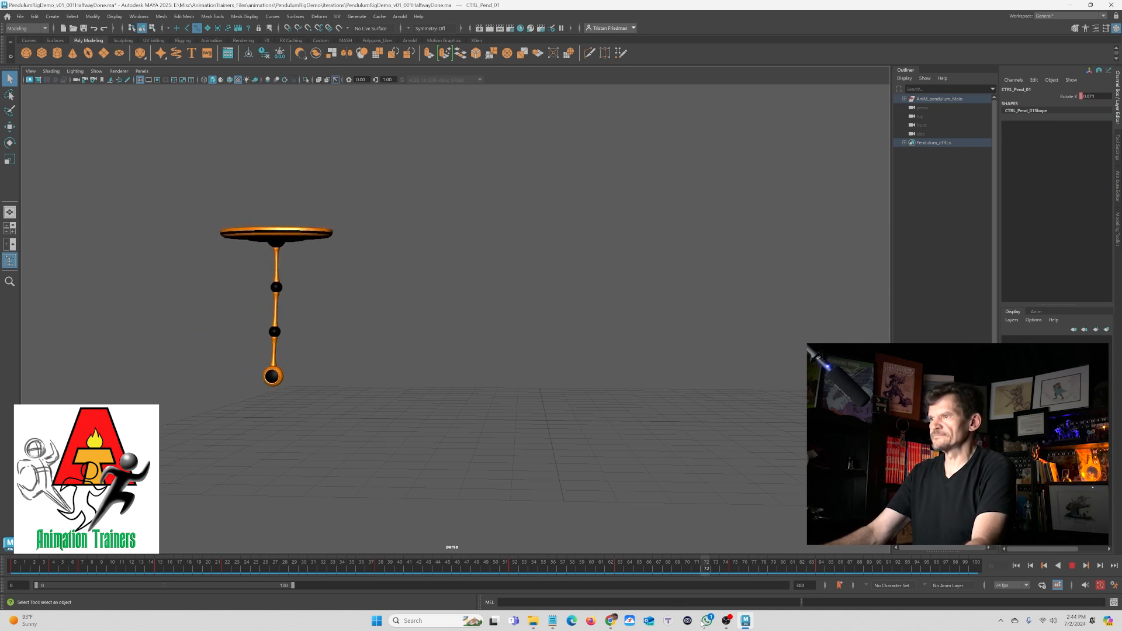
key(alt+v)
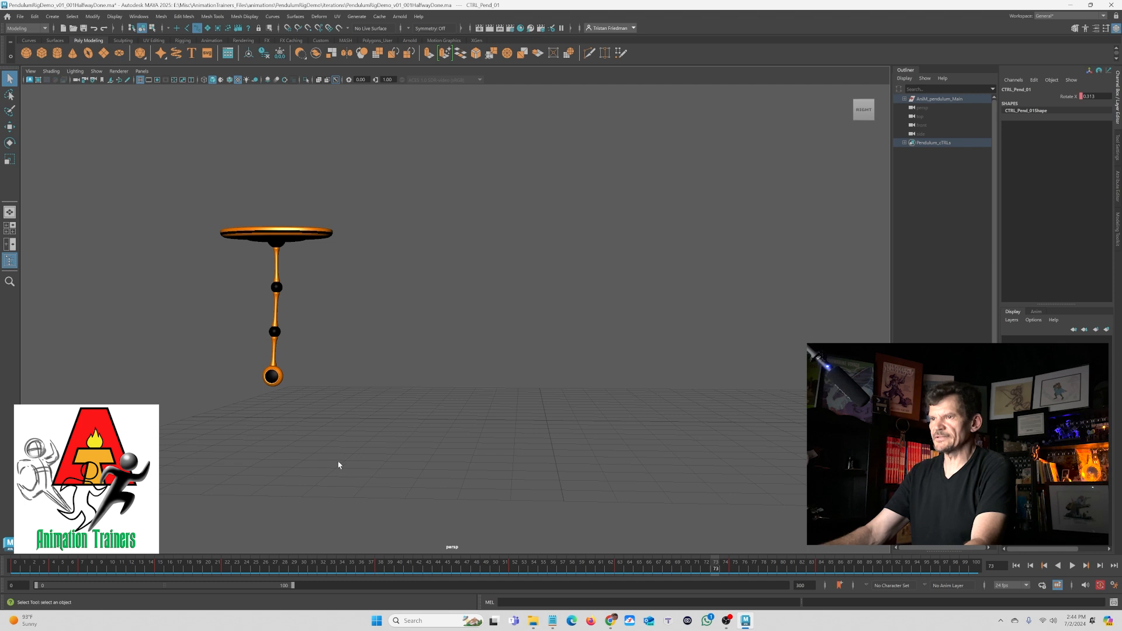
key(space)
drag(384, 409, 402, 475)
shift+middle_drag(393, 466, 389, 466)
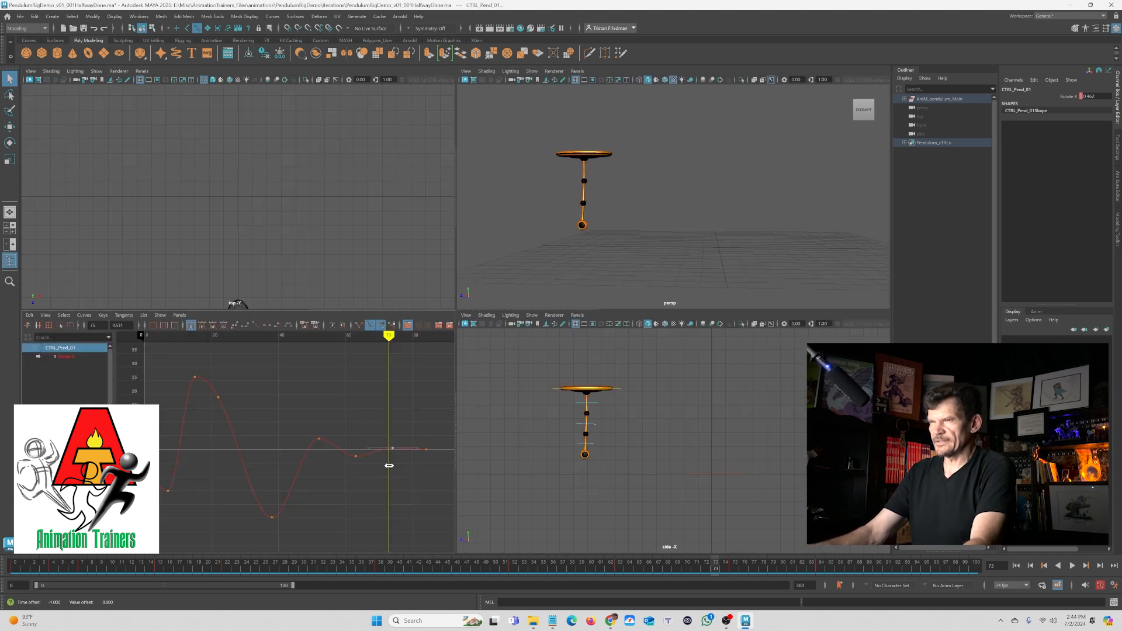
key(space)
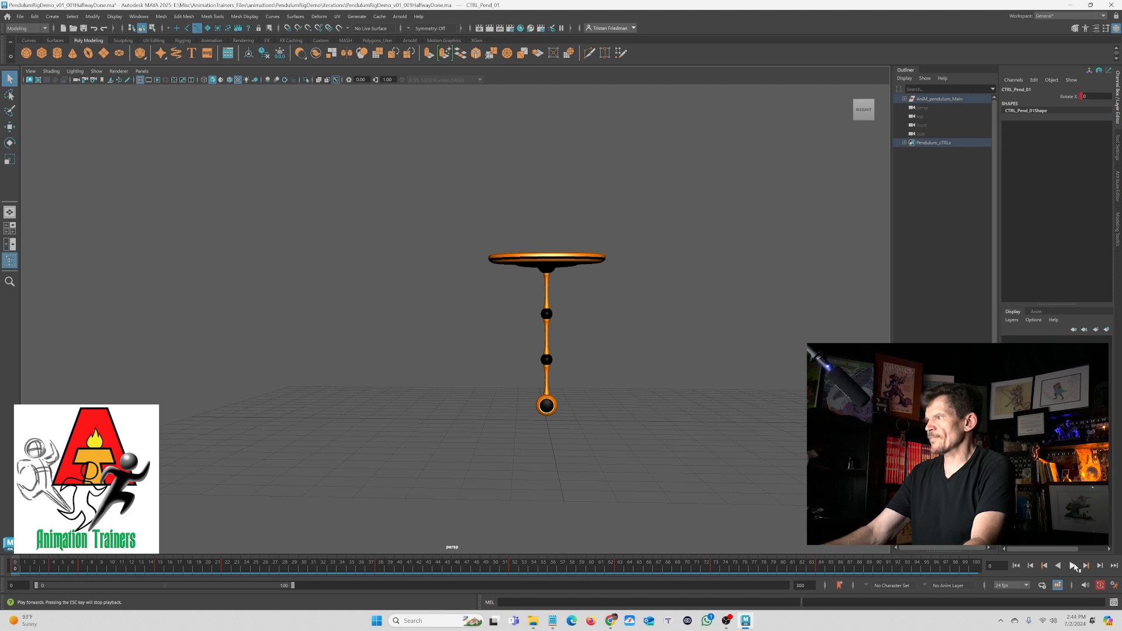
- Play back and scrub the animation to review the main control's motion
click(1074, 566)
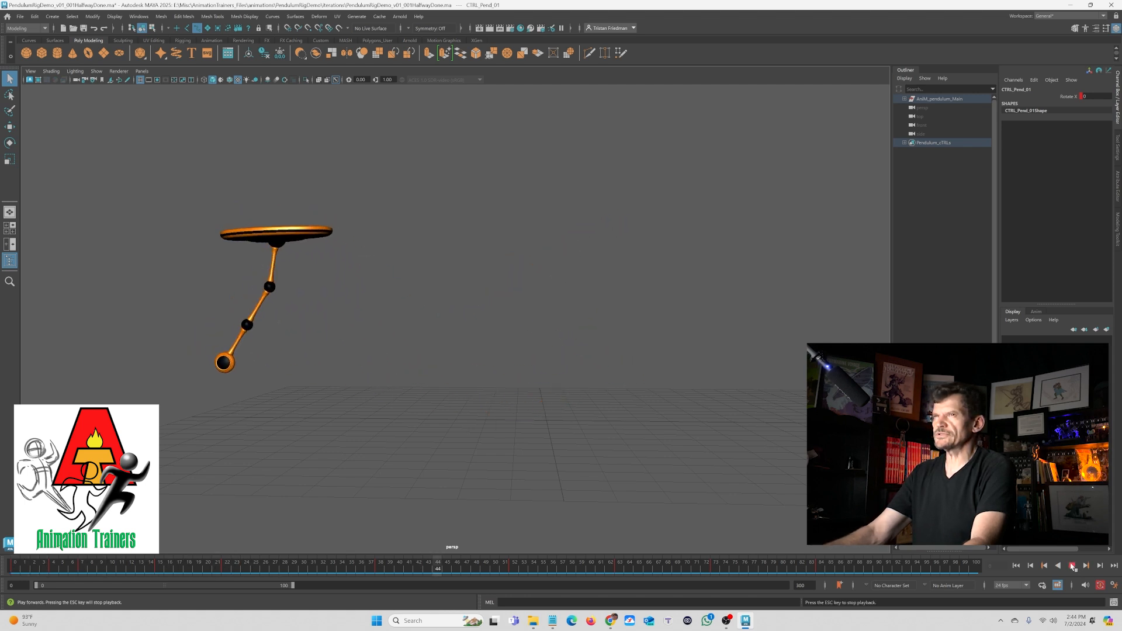
click(1070, 566)
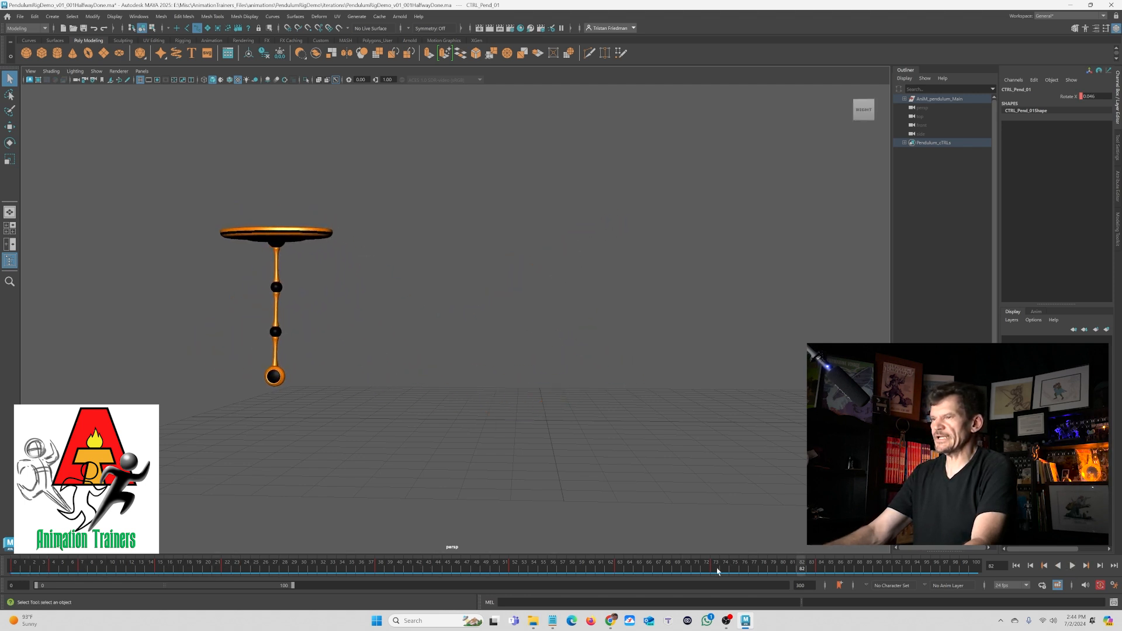
drag(522, 565, 653, 597)
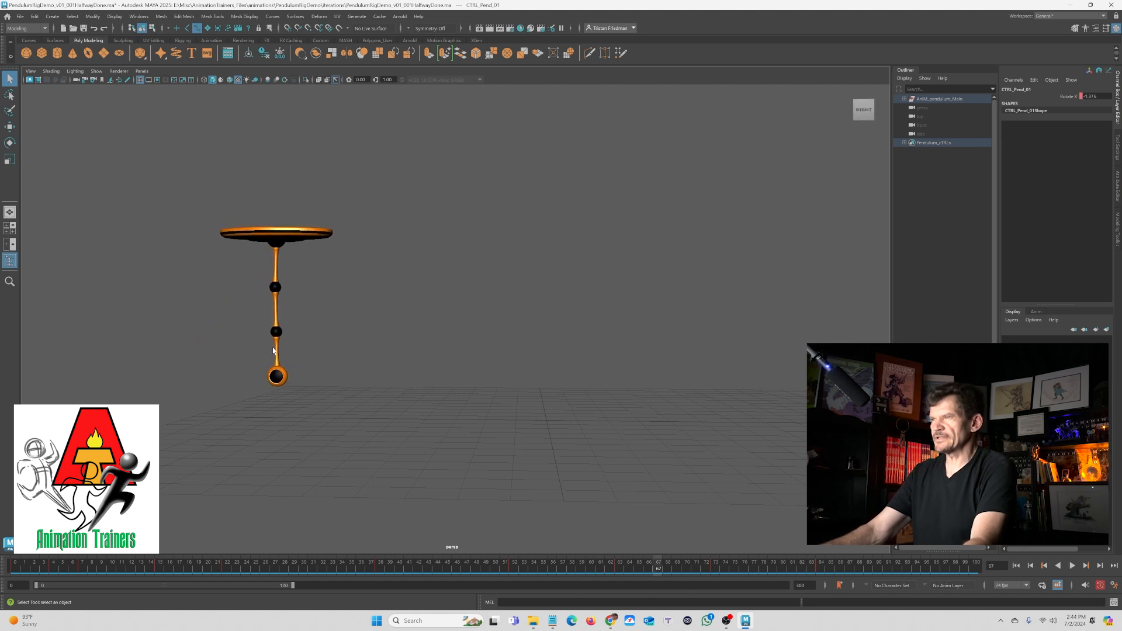
click(370, 562)
key(alt+v)
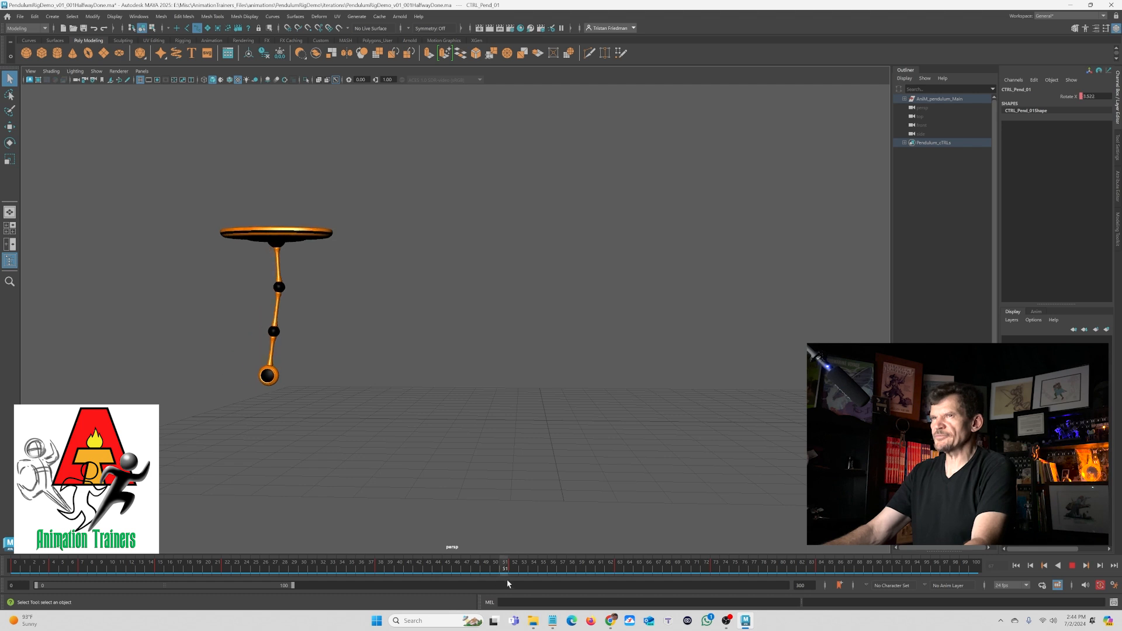
key(alt+v)
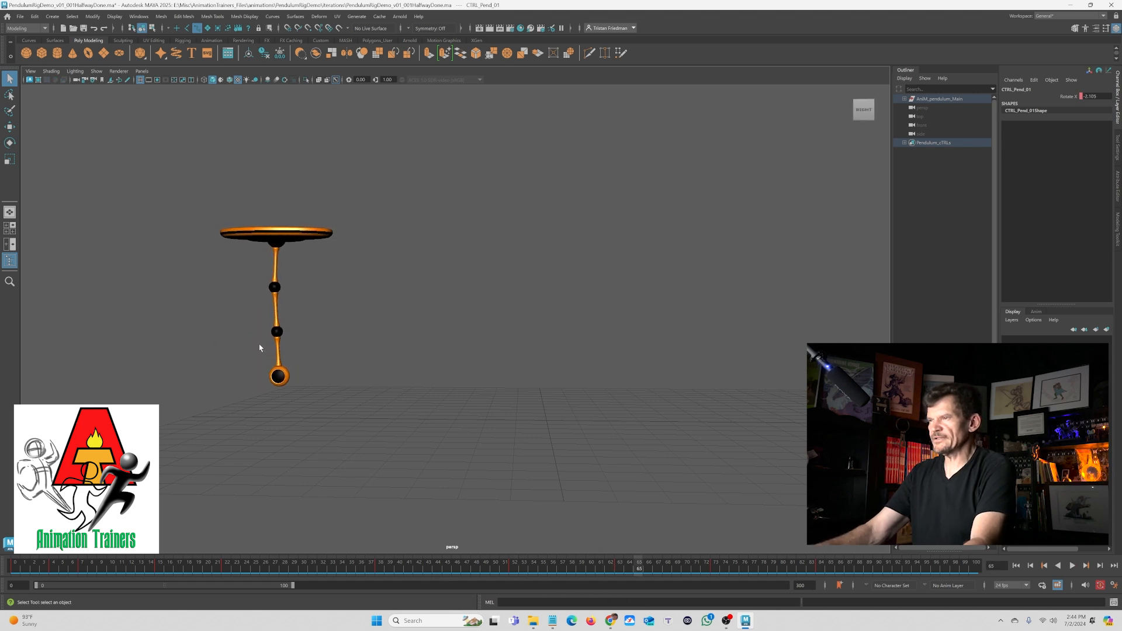
key(alt+comma)
key(alt+comma)
key(e)
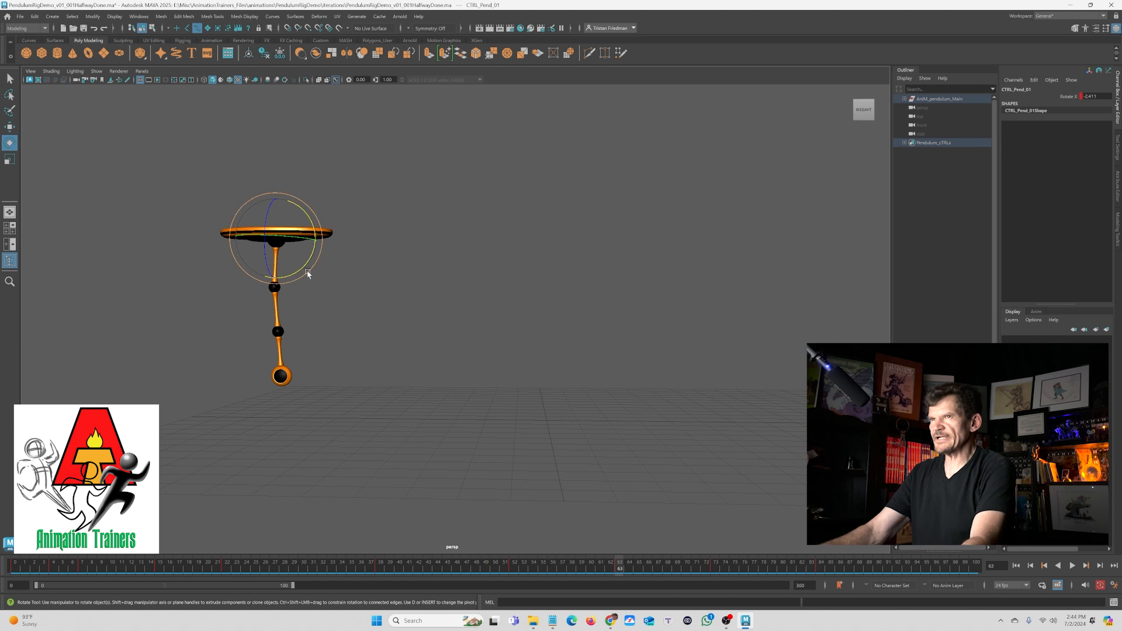
key(alt+comma)
key(alt+comma)
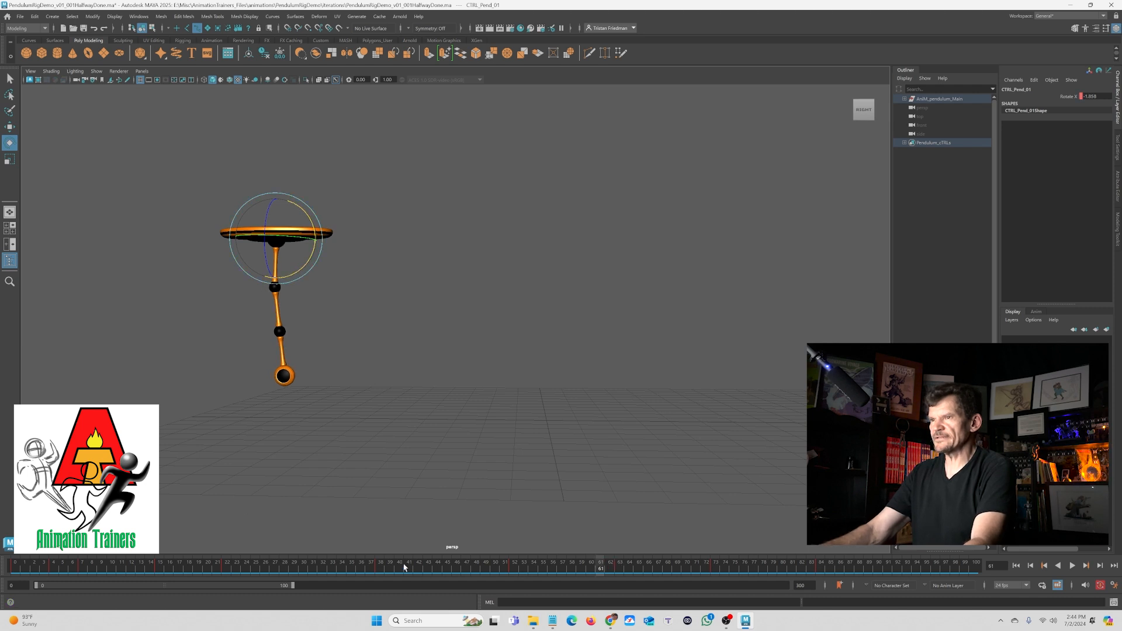
drag(404, 567, 580, 598)
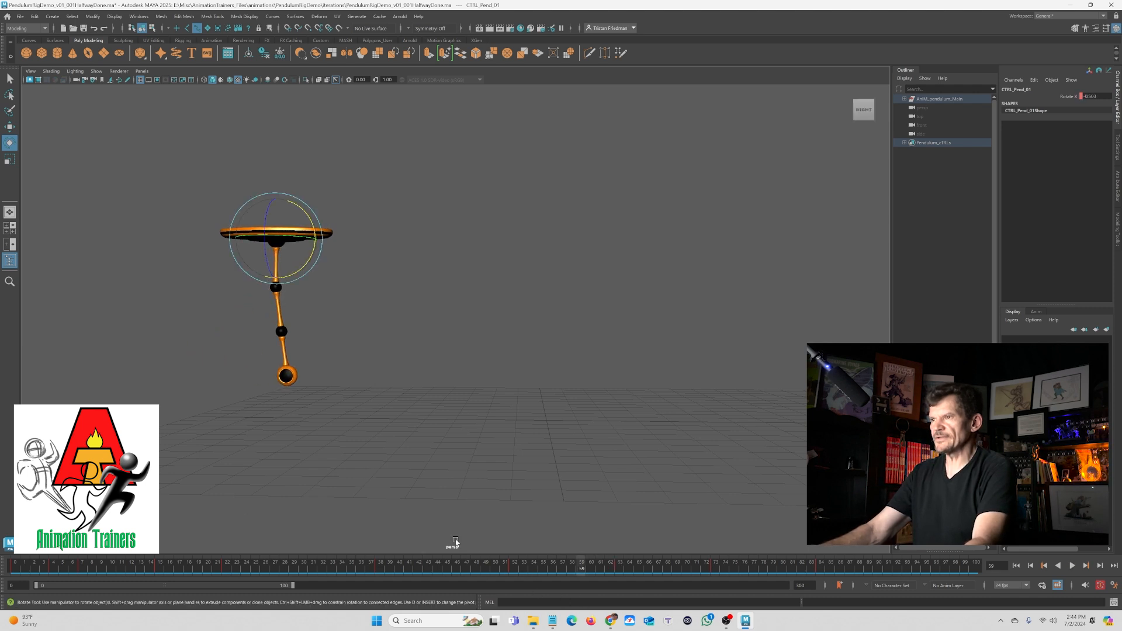
drag(298, 278, 294, 243)
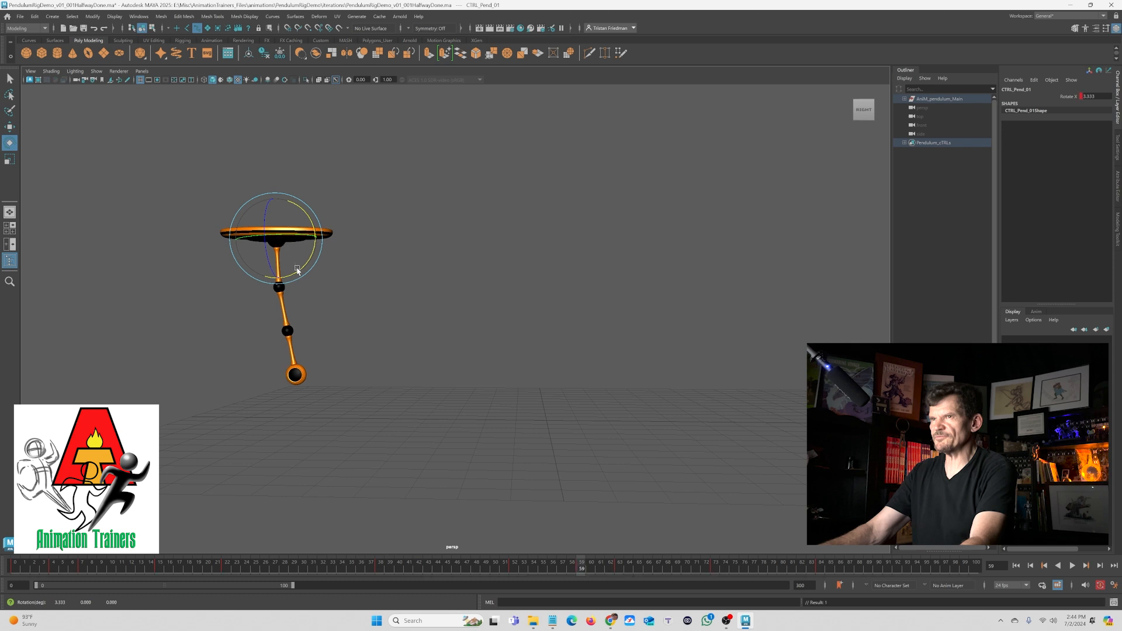
key(ctrl+z)
- Select the lower control, jump to its next key at frame 60, set a key, then select the main control
key(space)
key(q)
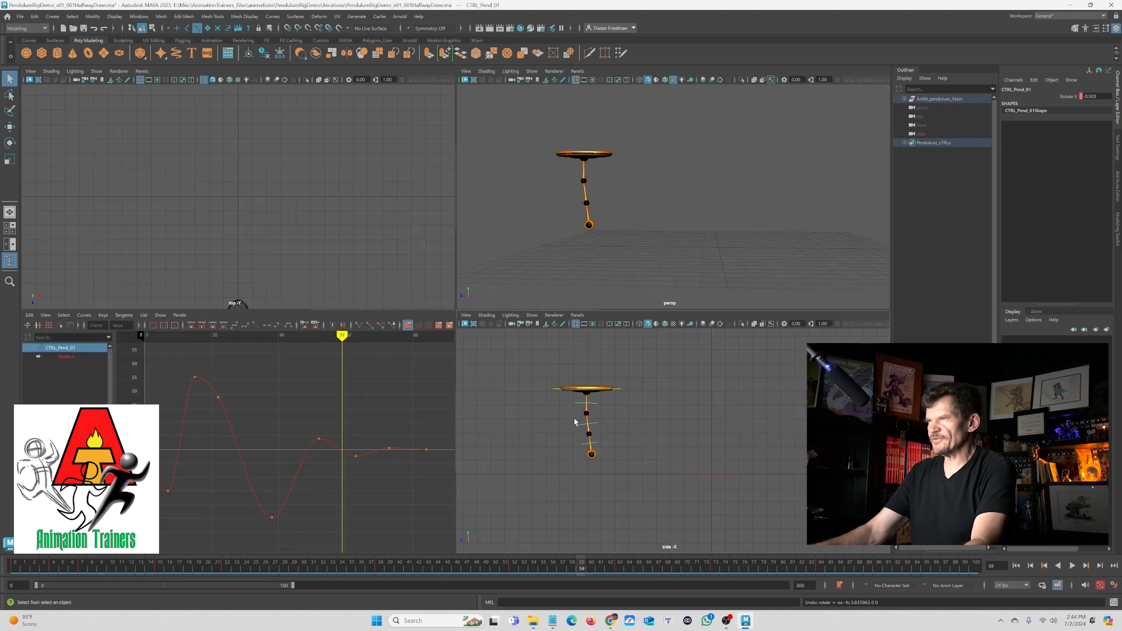
click(581, 430)
key(period)
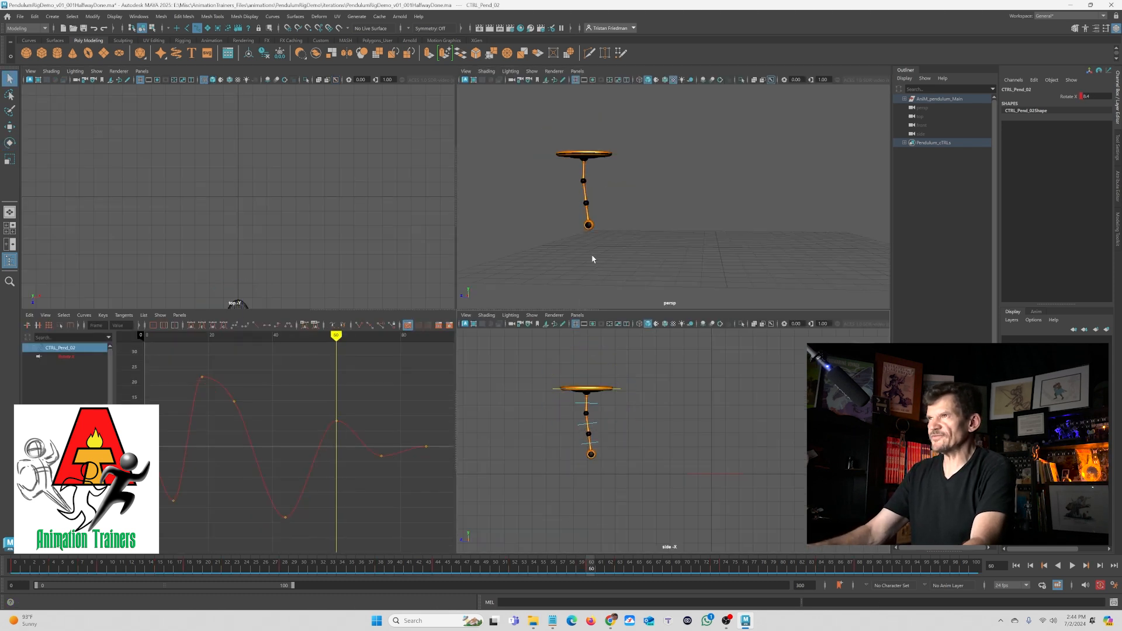
key(e)
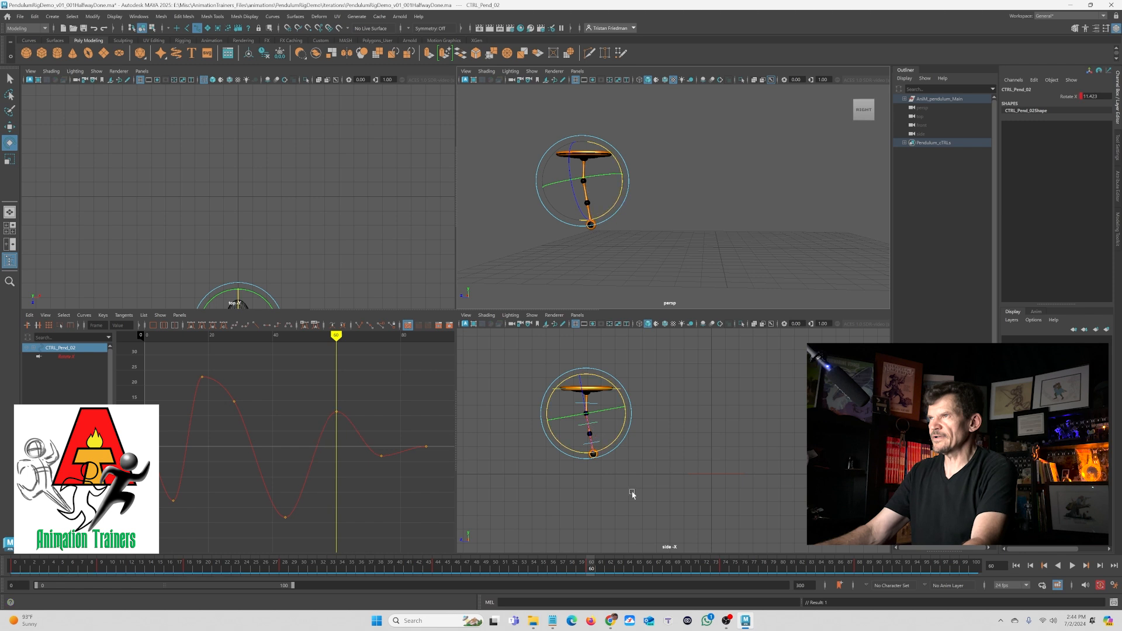
key(s)
key(q)
click(578, 405)
key(space)
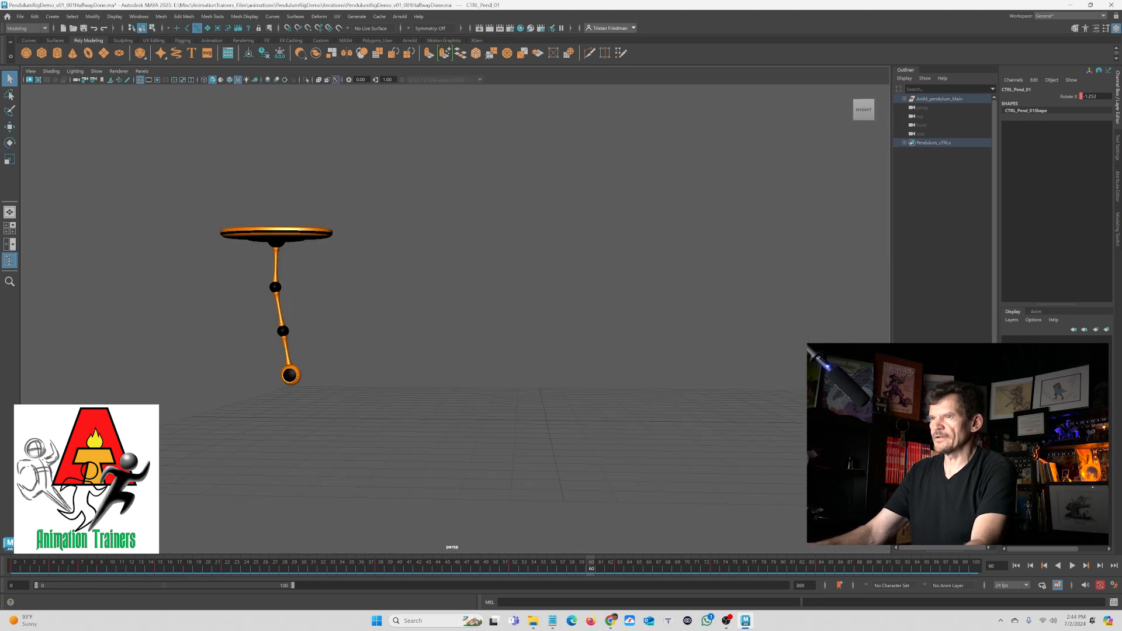
- Scrub to frame 63 and adjust the main control's late key near that frame in the Graph Editor
drag(339, 566, 621, 618)
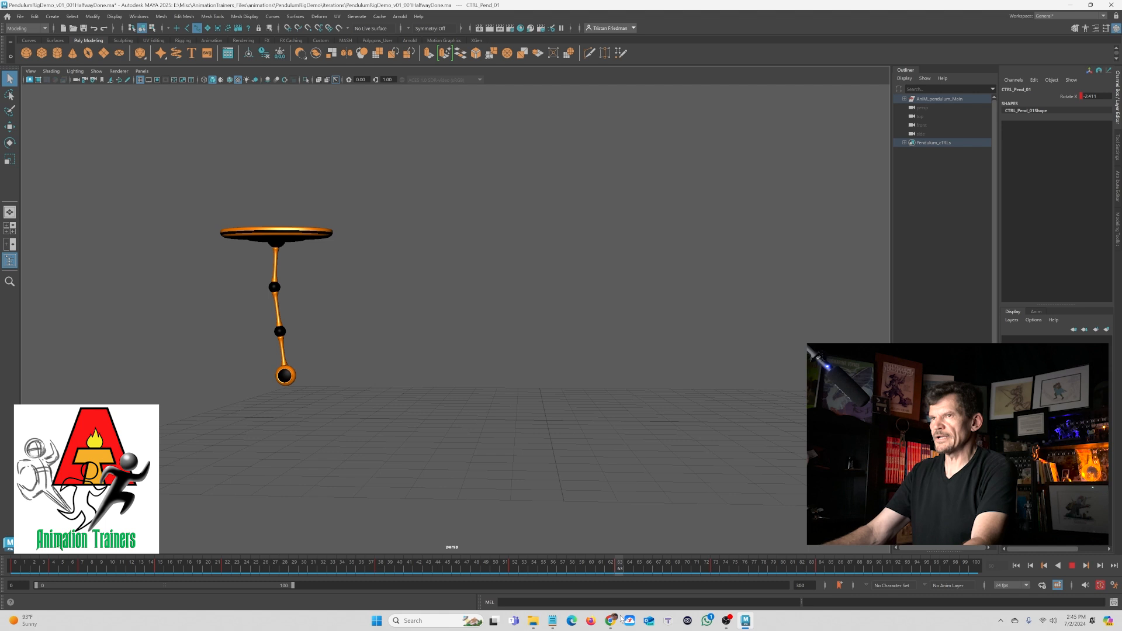
key(space)
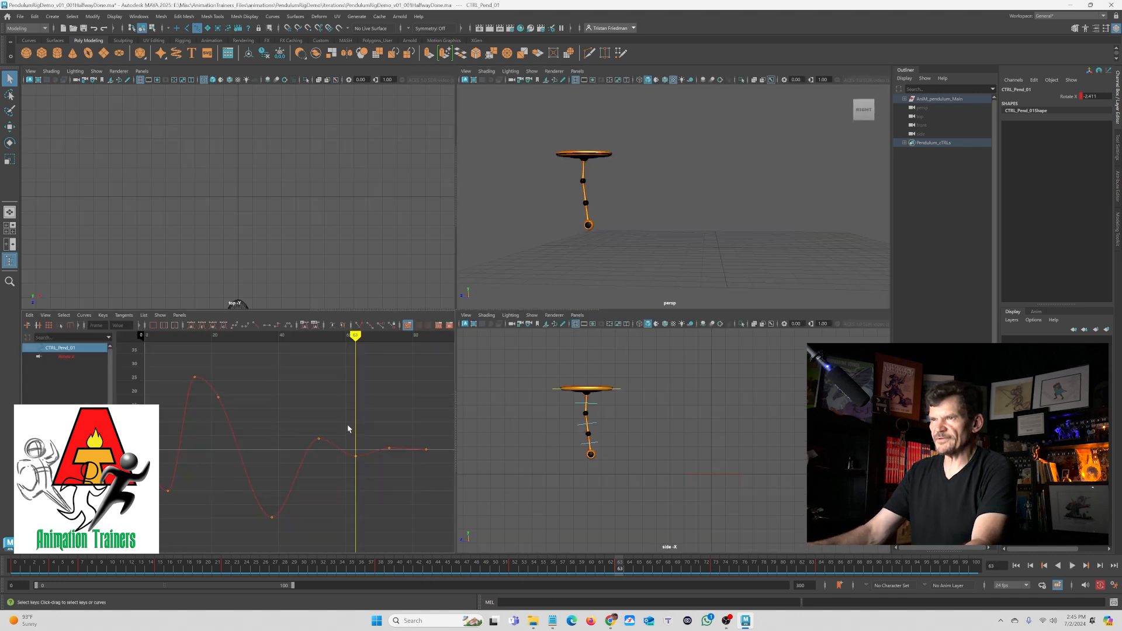
key(space)
drag(658, 290, 680, 361)
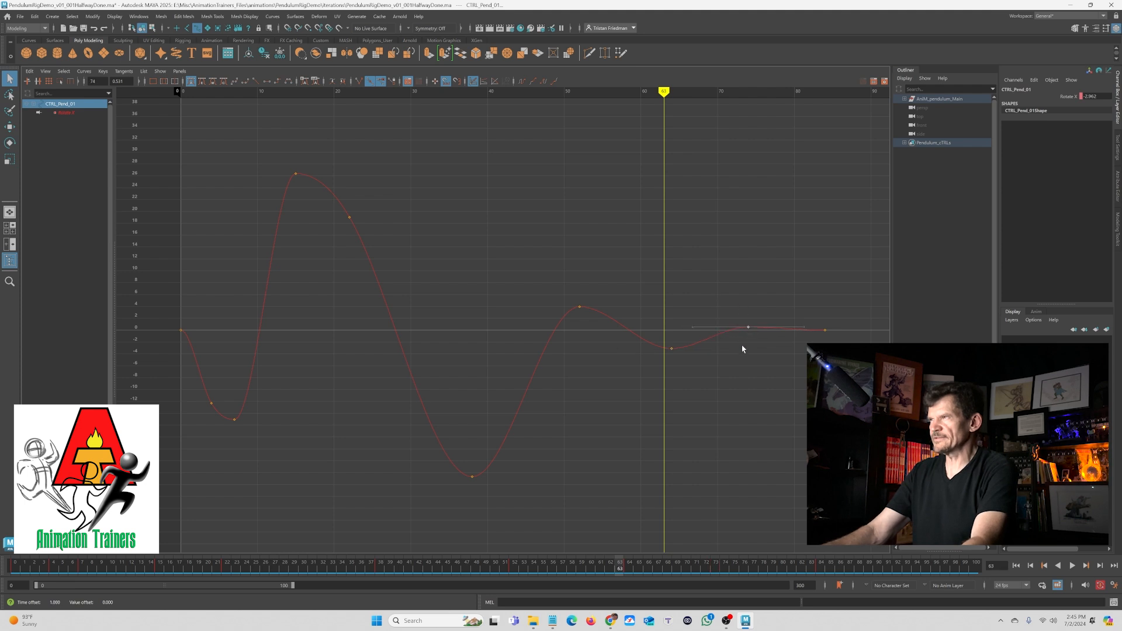
click(732, 265)
key(space)
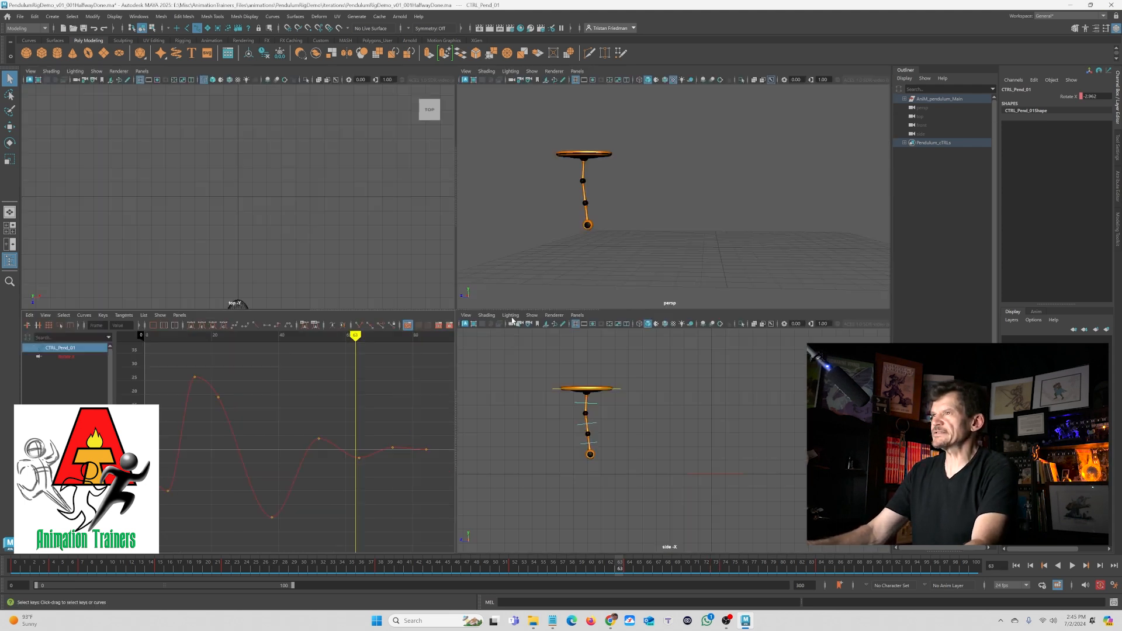
- Play the animation from the start and scrub the timeline to review the main control's motion
key(space)
key(space)
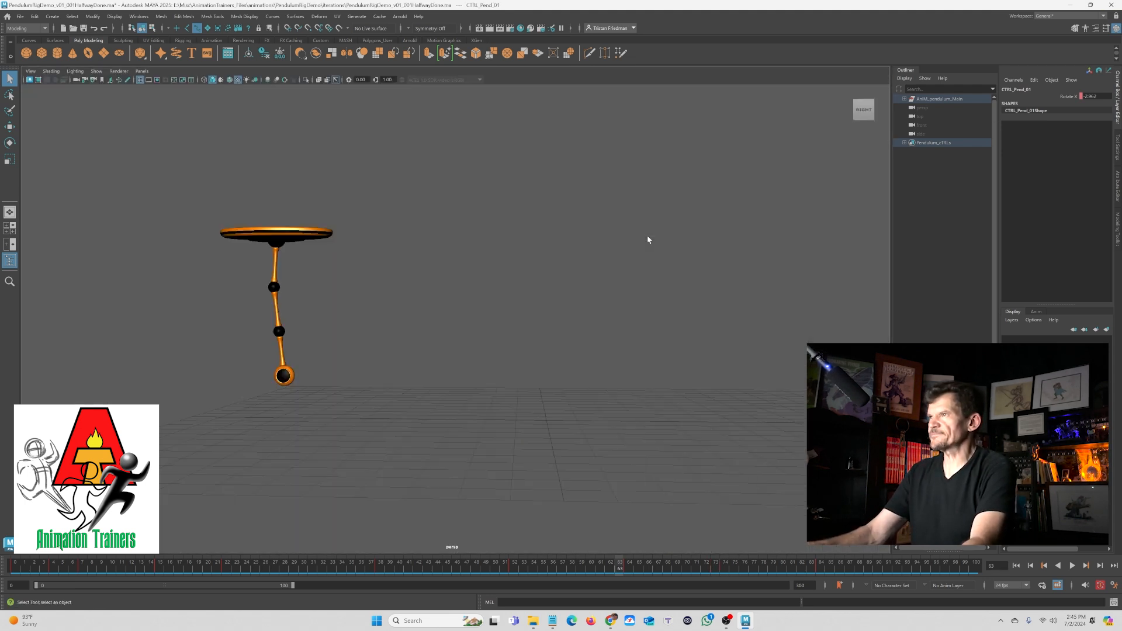
click(1016, 566)
click(1072, 566)
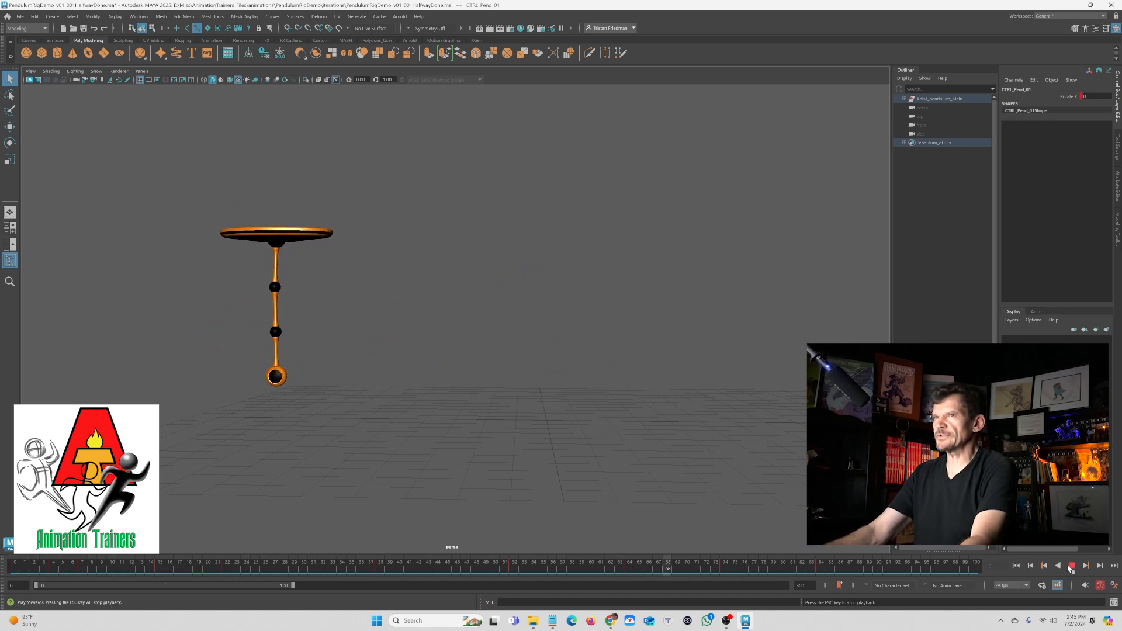
click(1071, 566)
drag(817, 567, 802, 603)
- Select the lower control and move its last key one frame earlier in the Graph Editor
key(space)
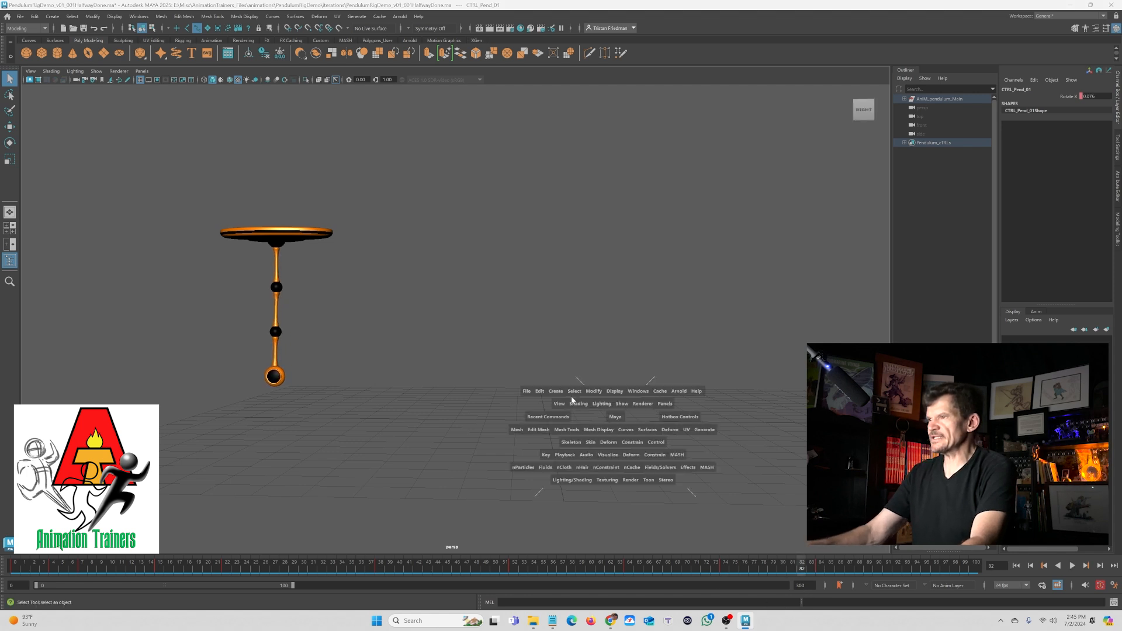
click(581, 426)
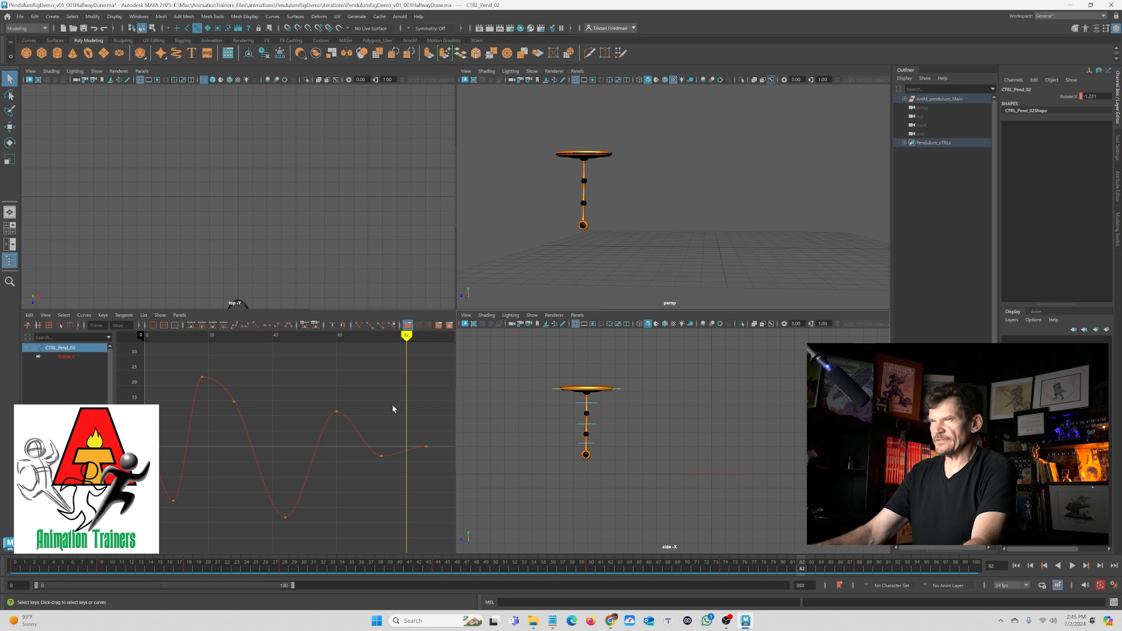
drag(398, 409, 443, 478)
shift+middle_drag(424, 459, 411, 459)
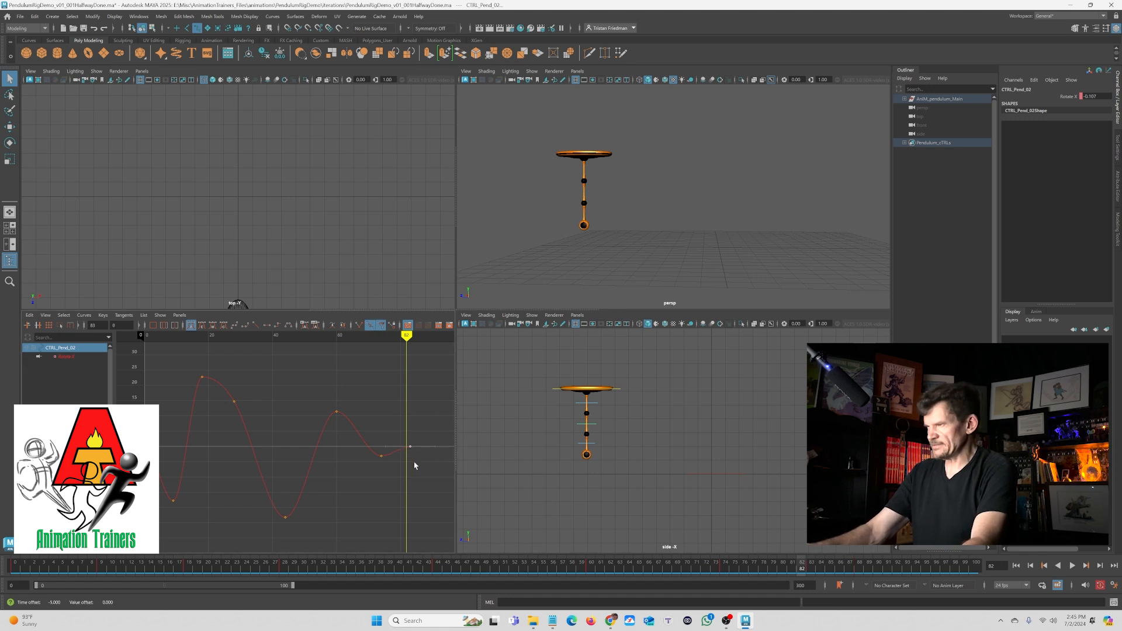
key(alt+period)
key(alt+period)
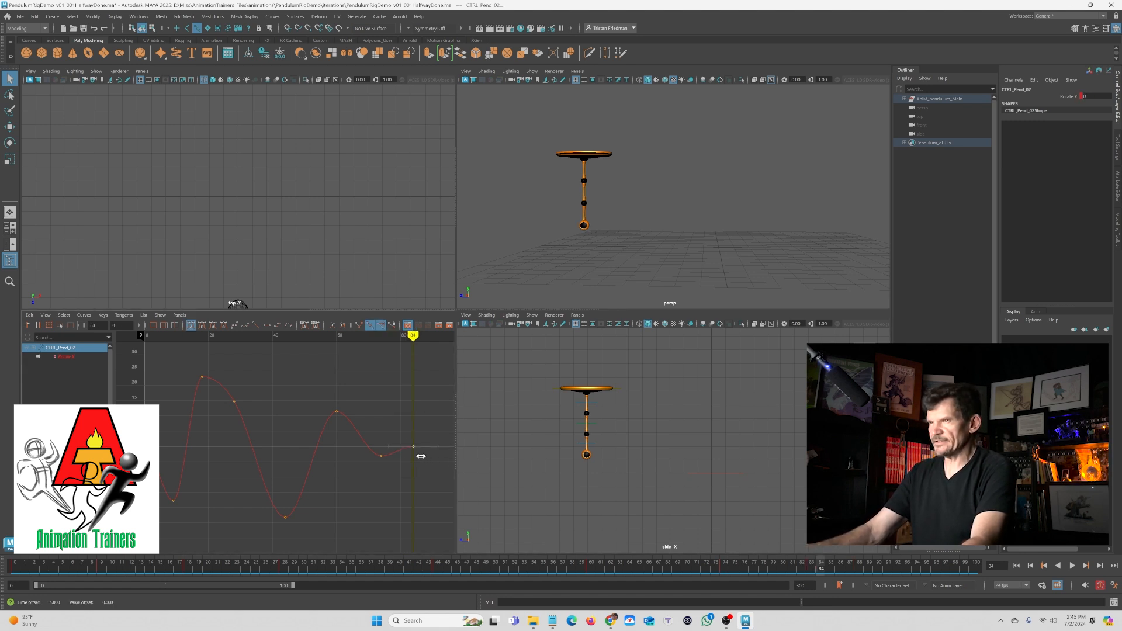
click(396, 411)
- Play the animation from the start and step back a frame to review the lower control's timing
key(space)
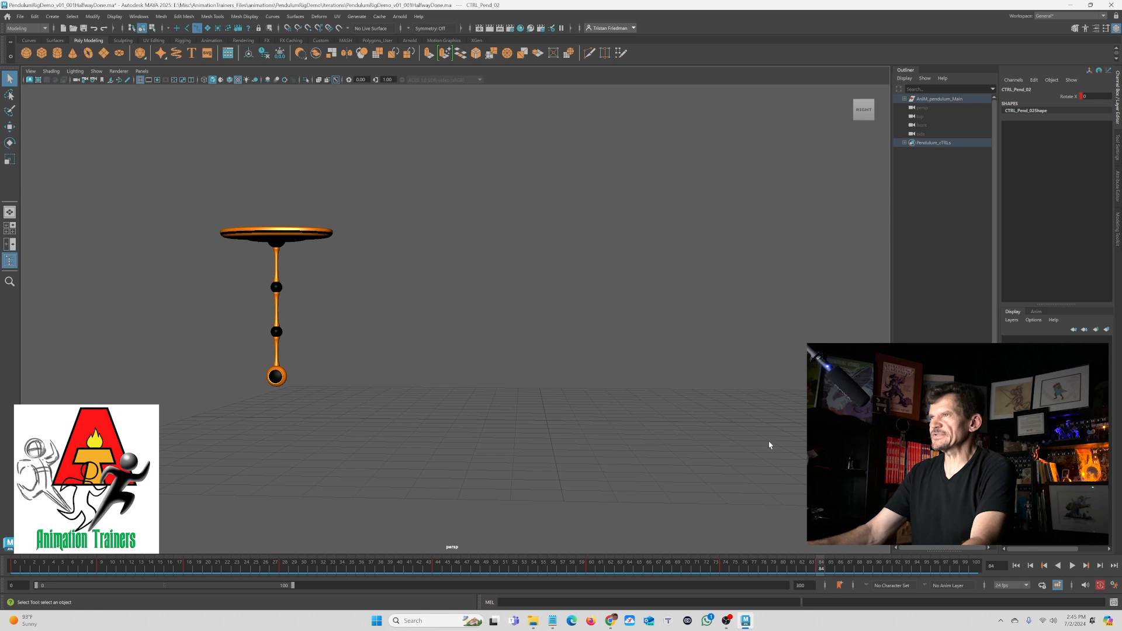
click(1016, 565)
click(1070, 567)
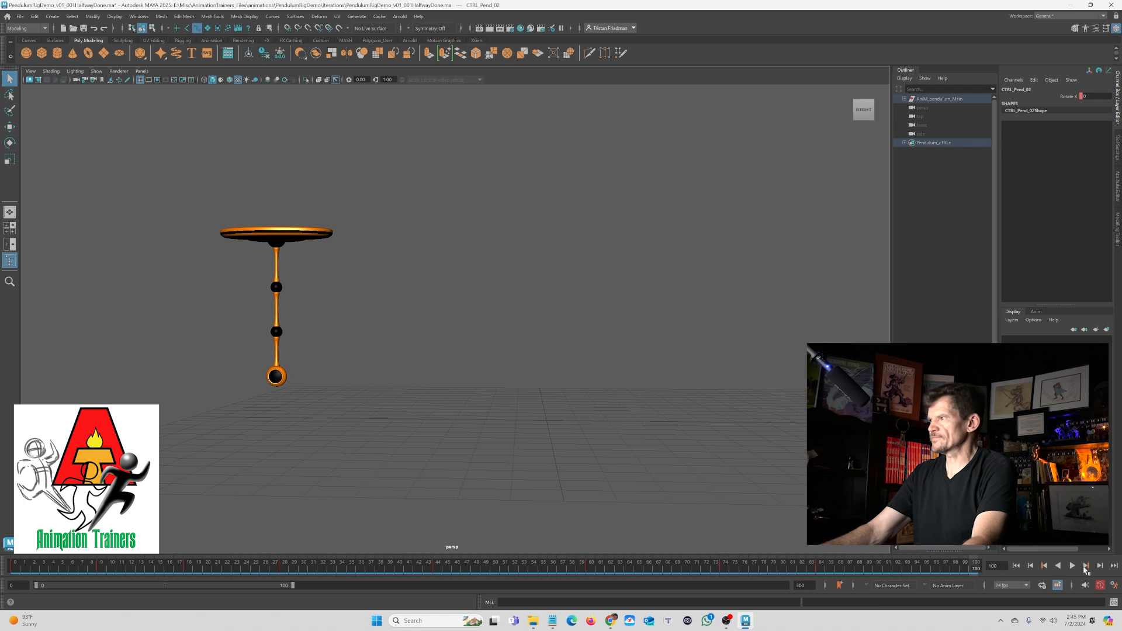
click(1072, 566)
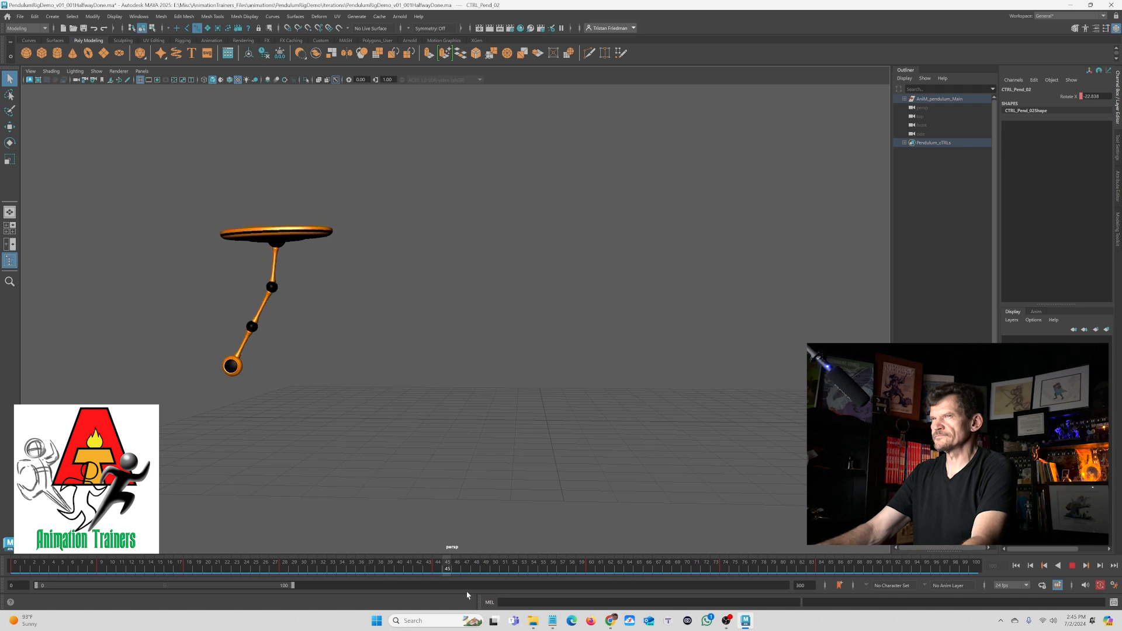
key(Escape)
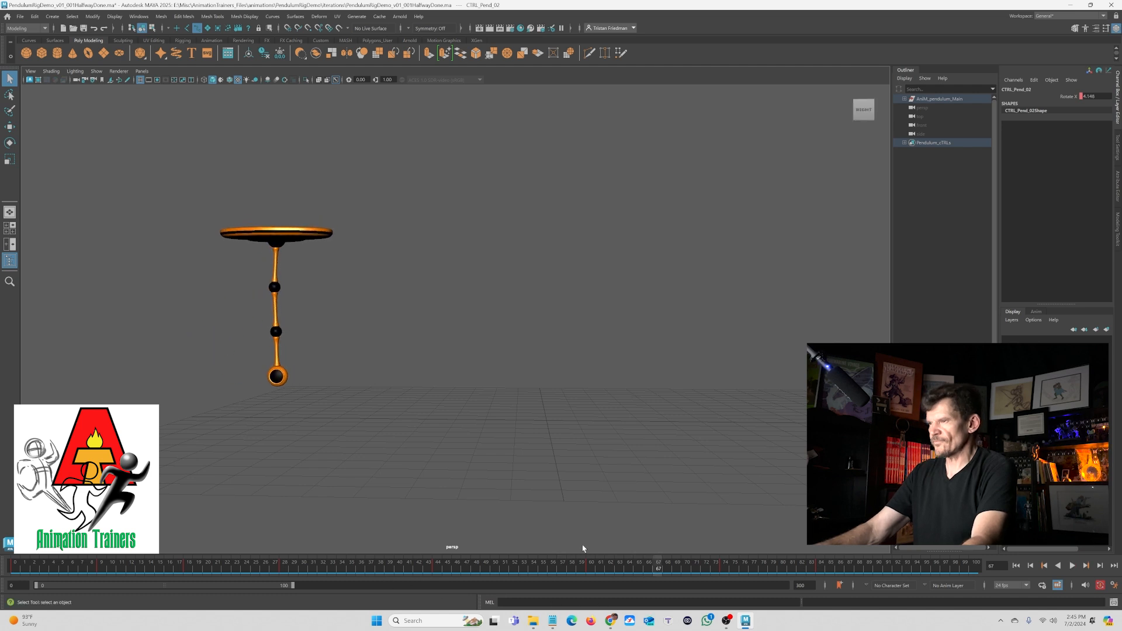
key(alt+comma)
- Select the main control and shift its late keys slightly later in the Graph Editor
key(space)
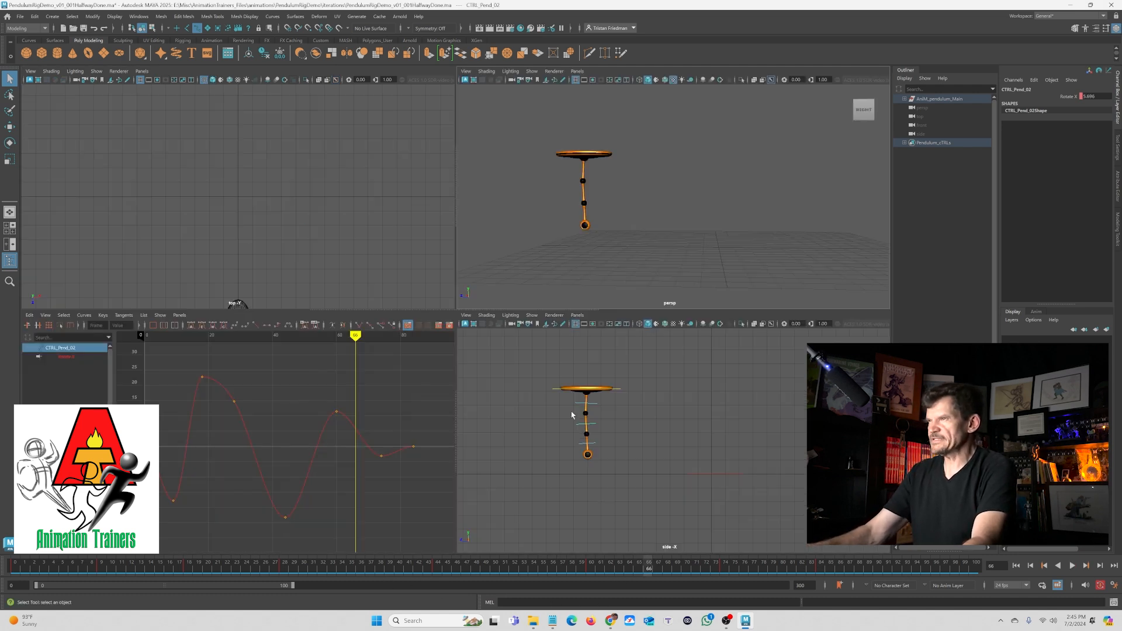
click(577, 407)
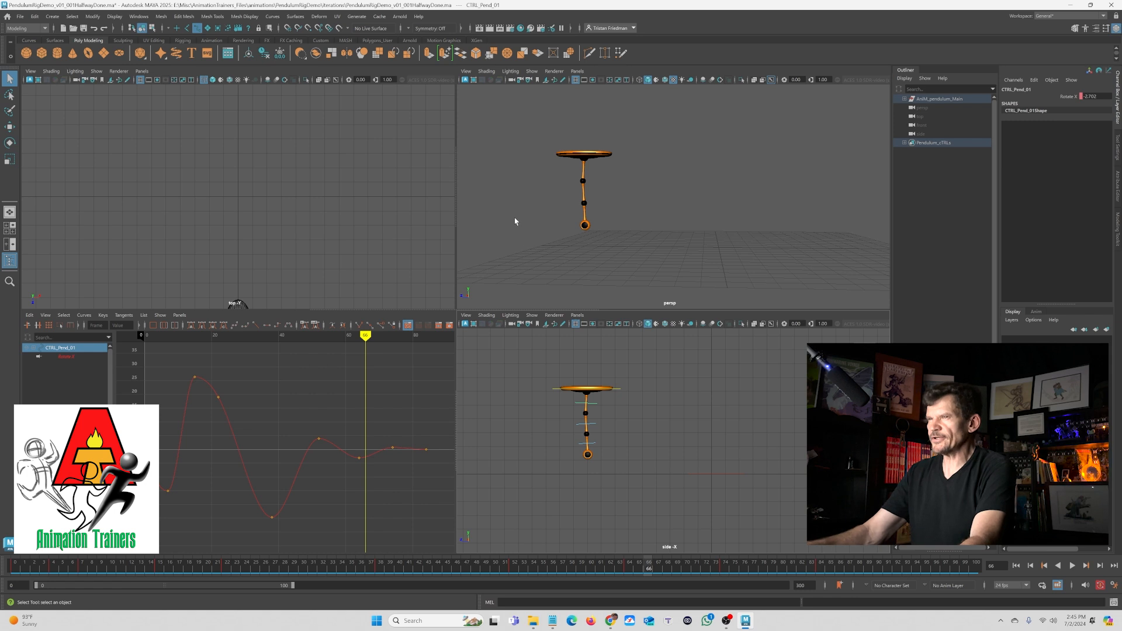
drag(347, 417, 442, 505)
shift+middle_drag(365, 484, 375, 484)
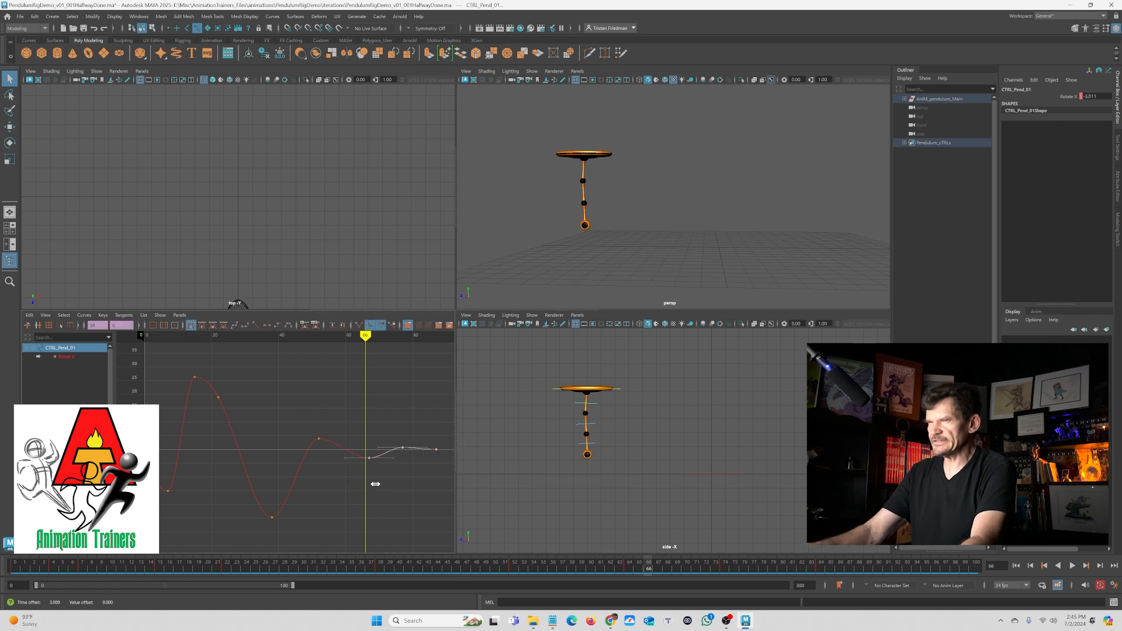
click(416, 422)
key(space)
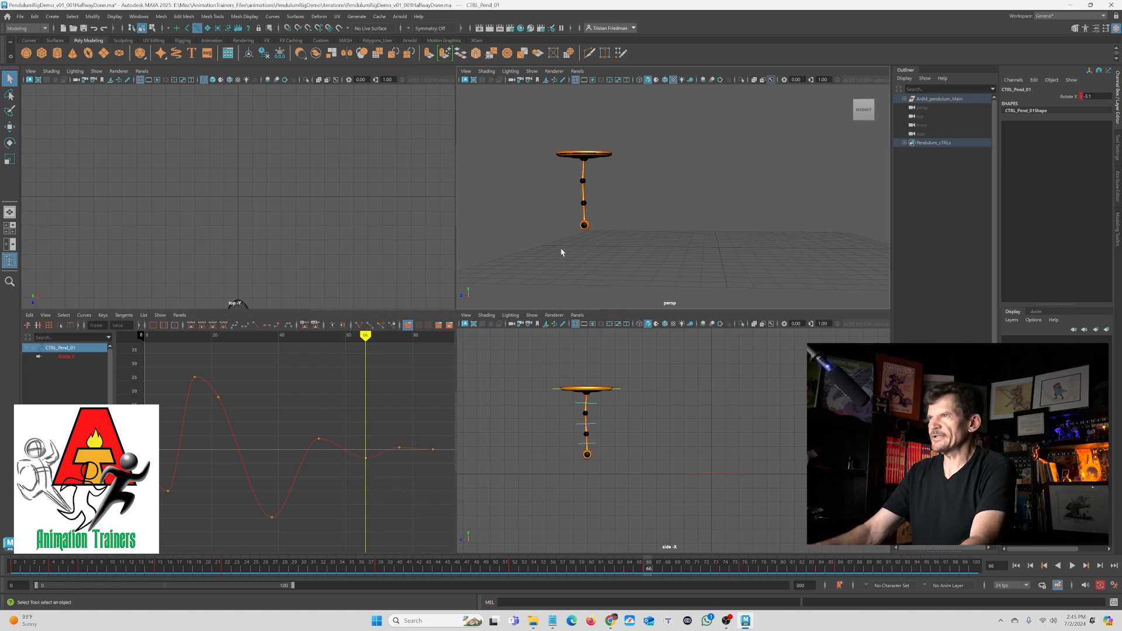
key(space)
- Play back from frame 22 and scrub the timeline to review the adjusted motion
click(224, 562)
key(alt+v)
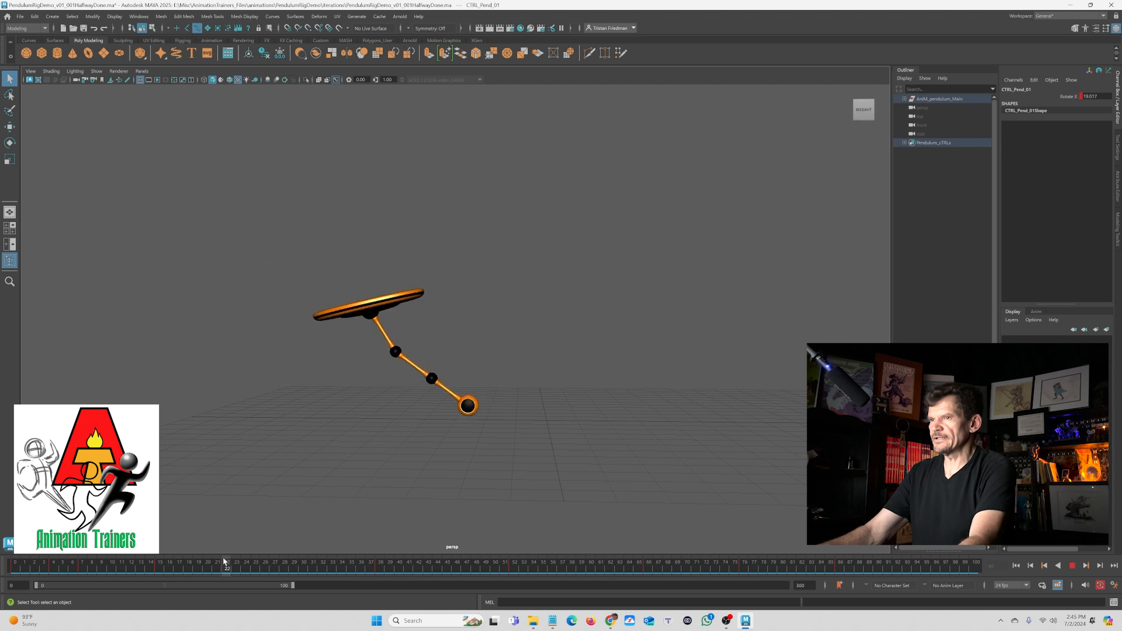
click(1072, 566)
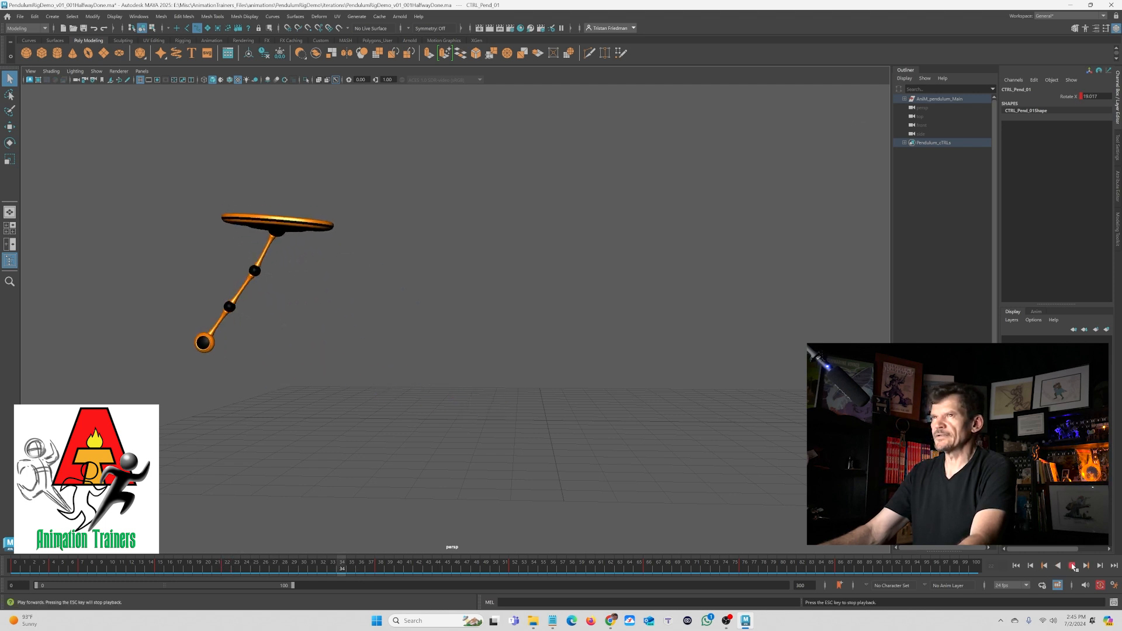
click(1072, 566)
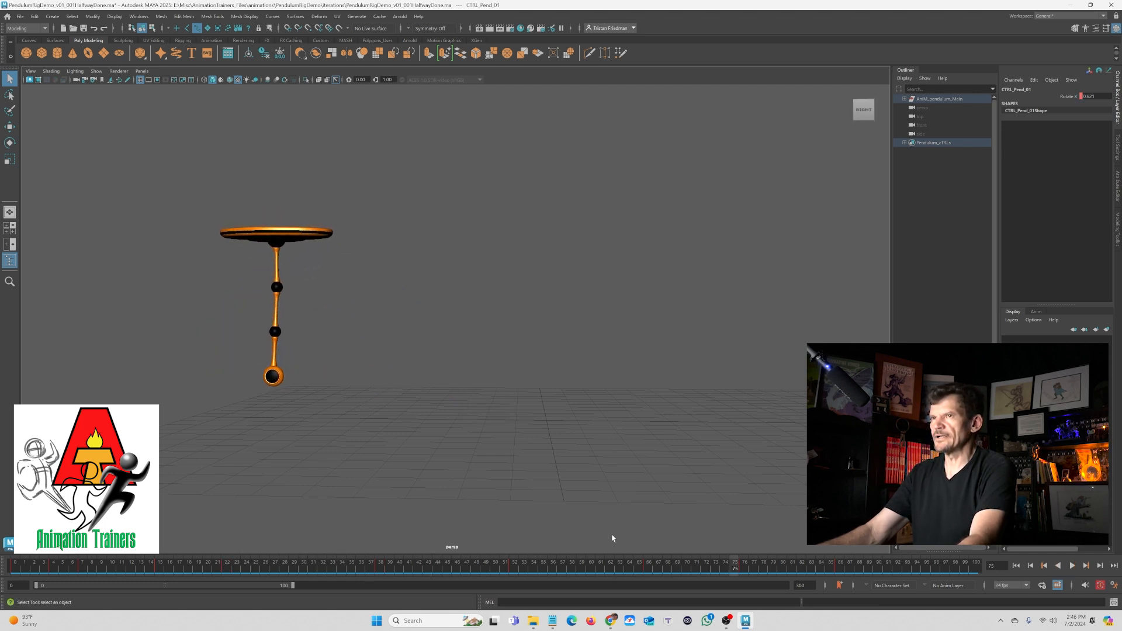
drag(644, 569, 773, 582)
- Select and adjust the main control's final key in the Graph Editor
key(space)
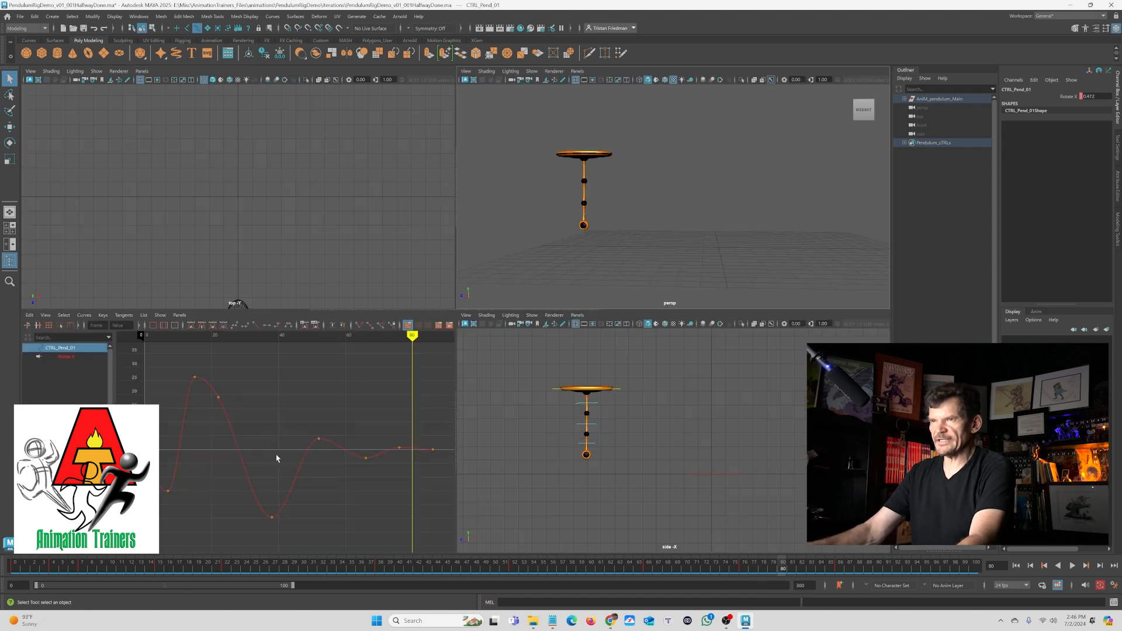
drag(380, 412, 412, 477)
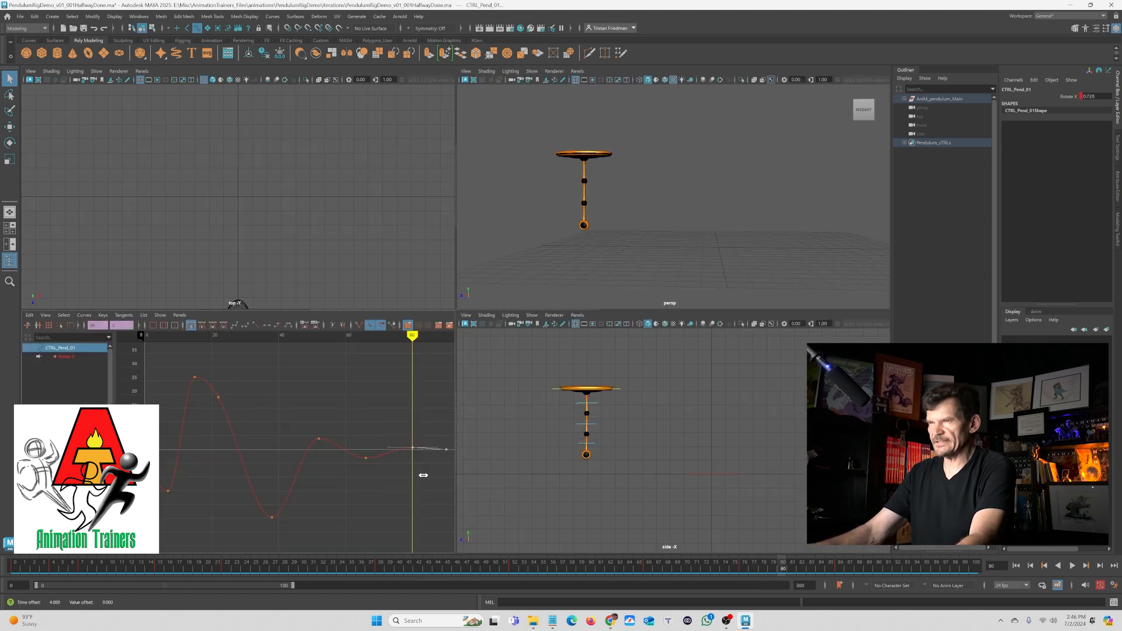
shift+middle_drag(421, 477, 422, 476)
click(397, 483)
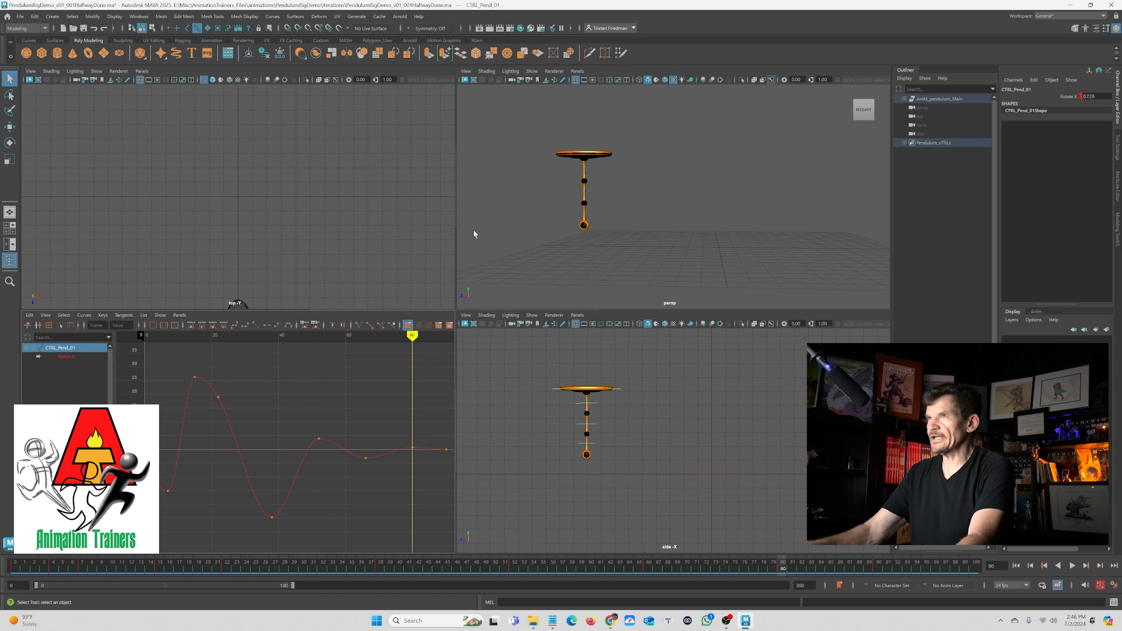
key(space)
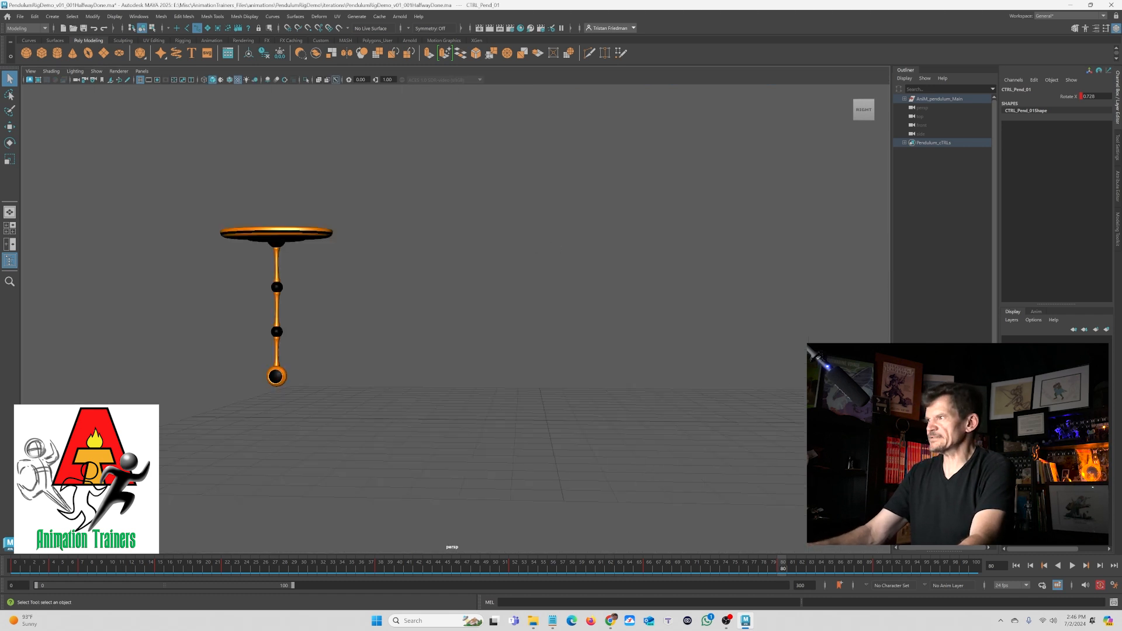
- Play the animation from the start to review the settling of the pendulum
click(1016, 566)
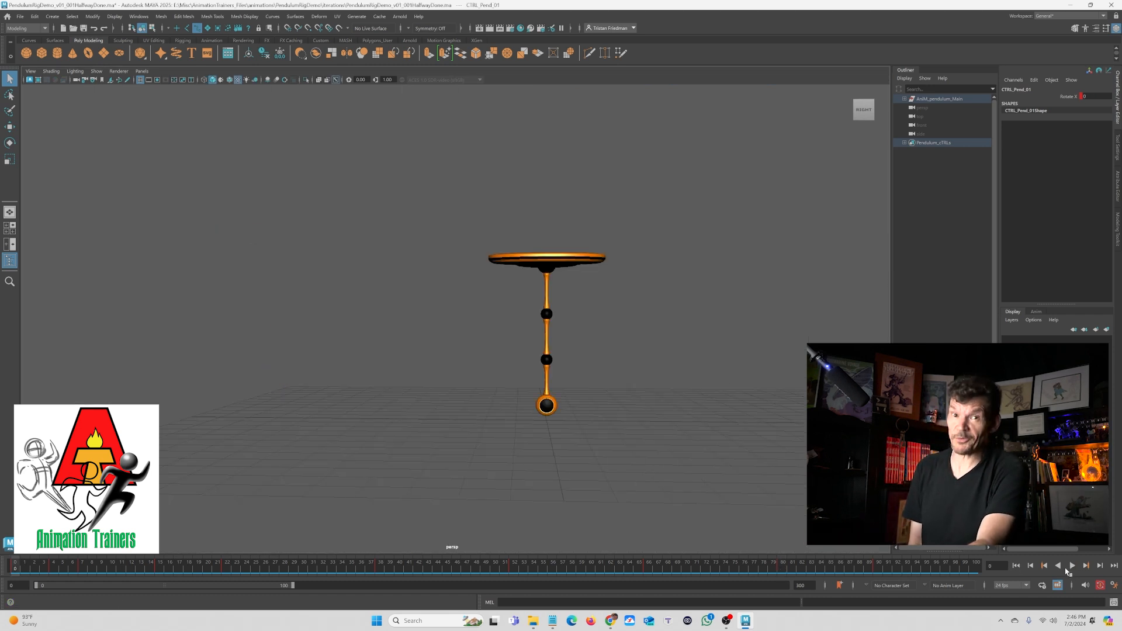
click(1072, 565)
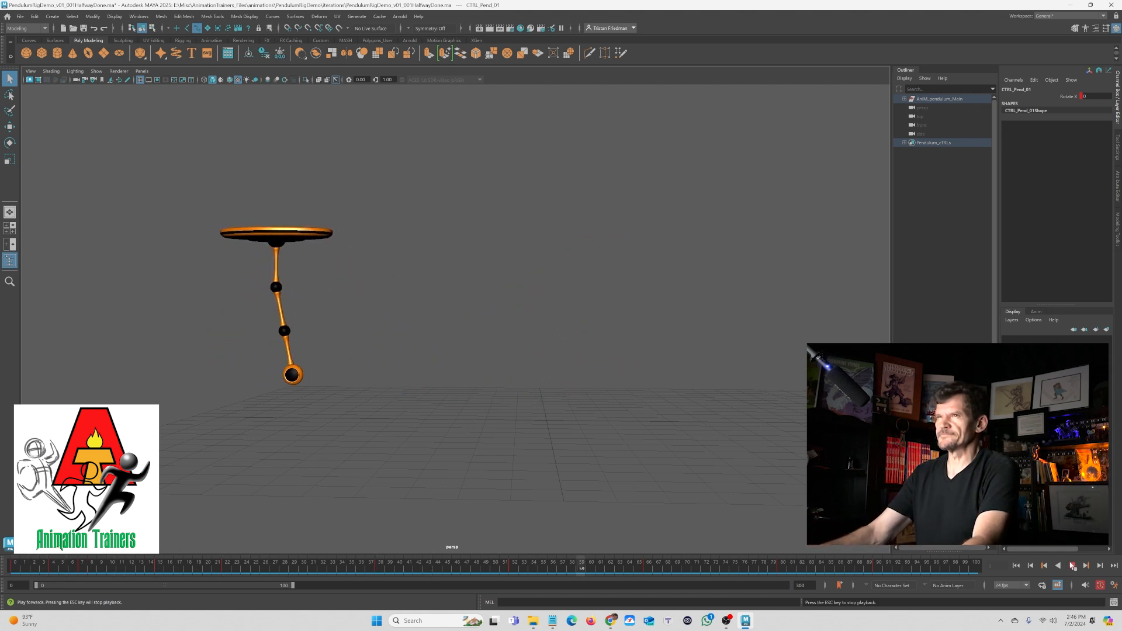
click(1072, 566)
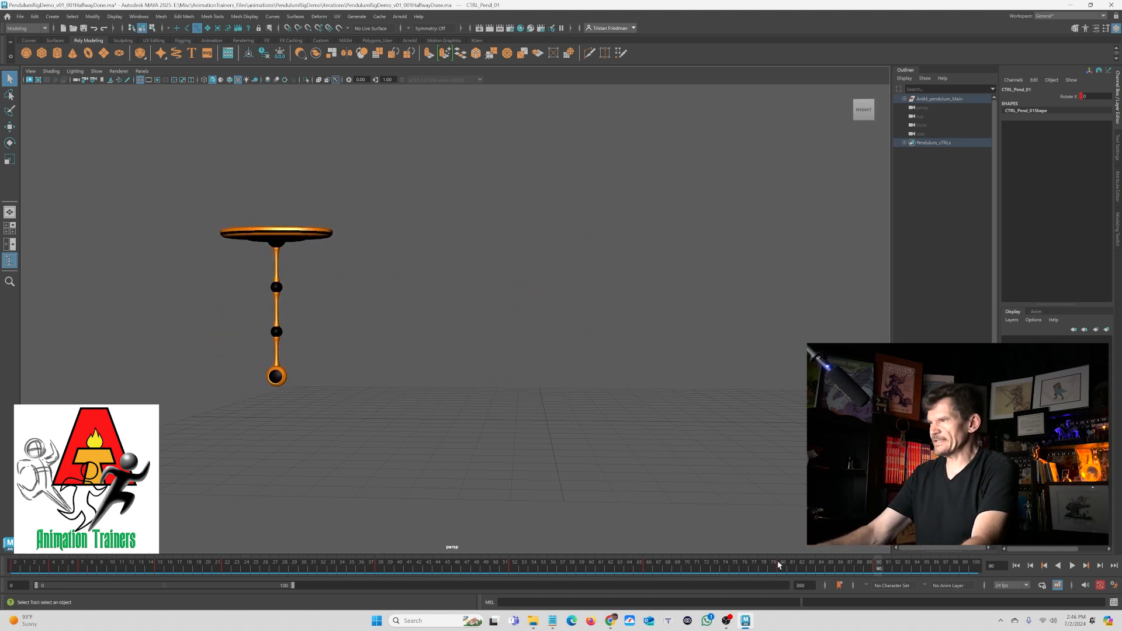
key(alt+v)
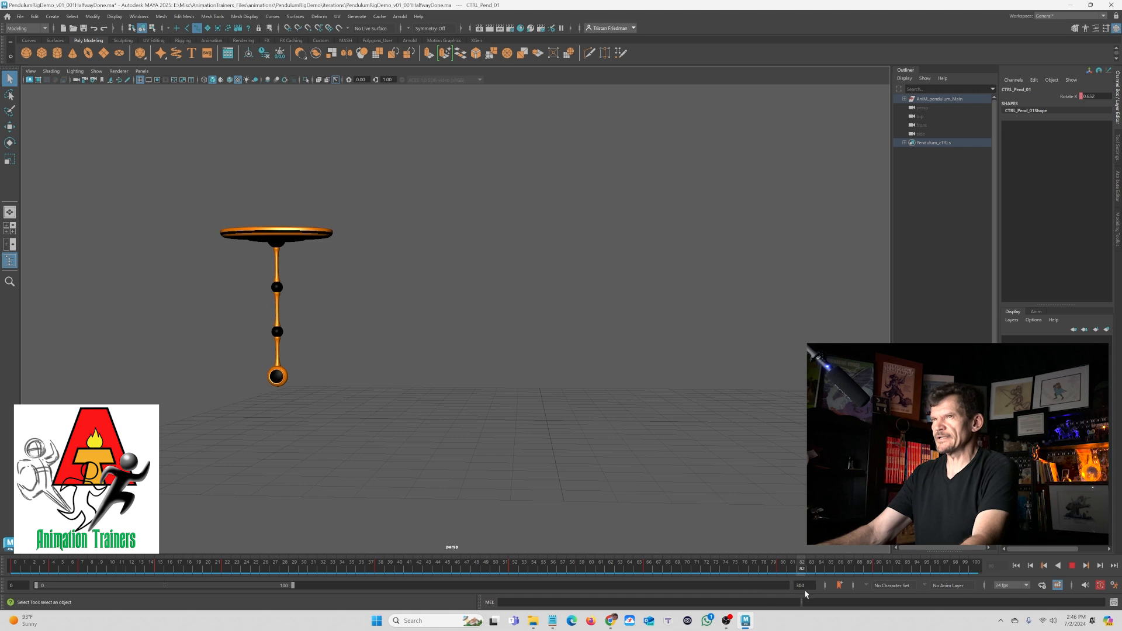
key(alt+v)
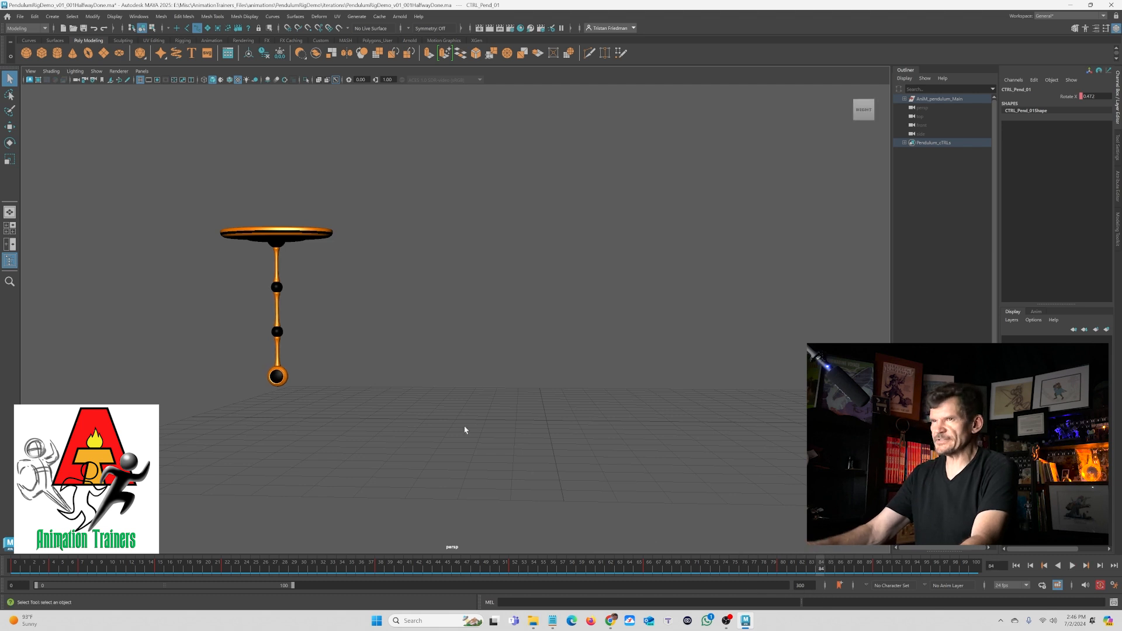
- Select the lower control's final key in the Graph Editor and undo the last key edit
key(space)
click(581, 426)
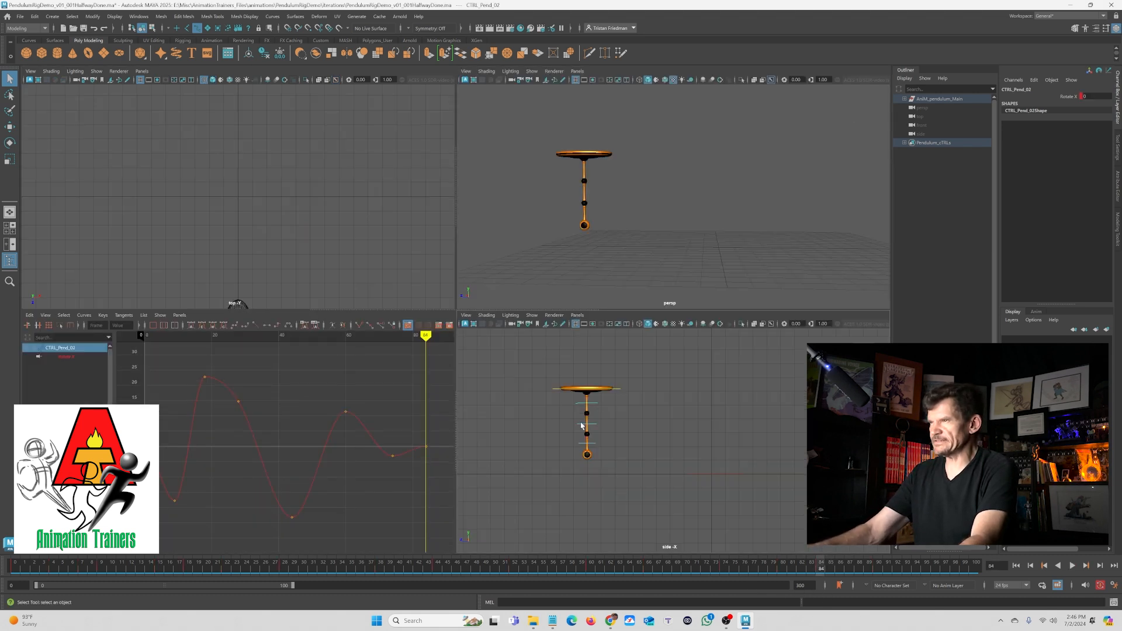
drag(380, 440, 453, 493)
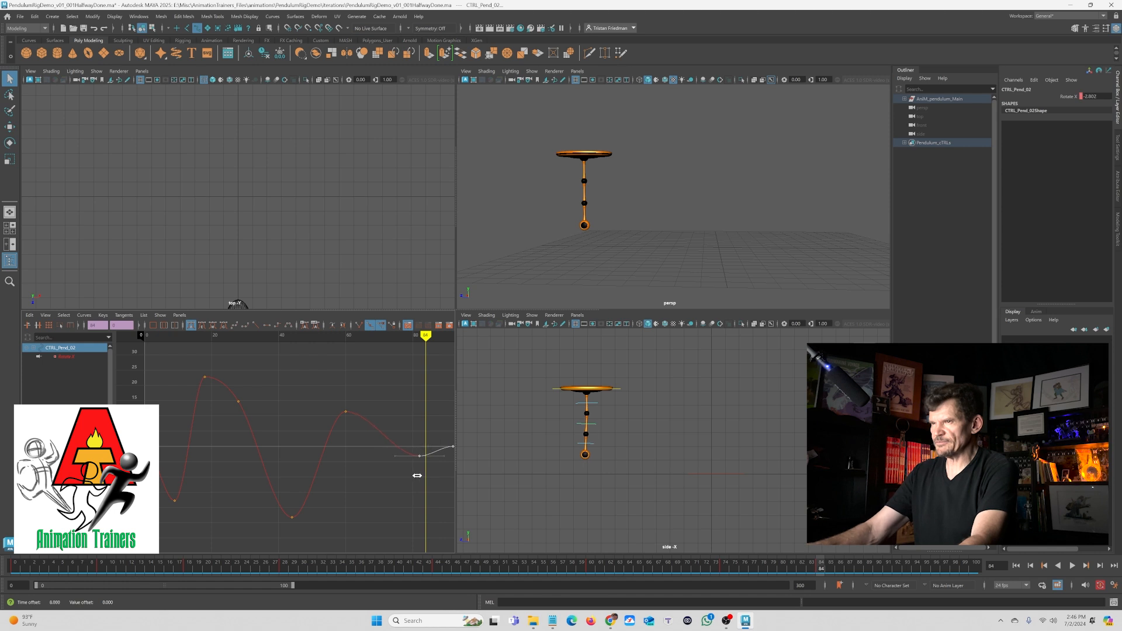
key(ctrl+z)
click(434, 463)
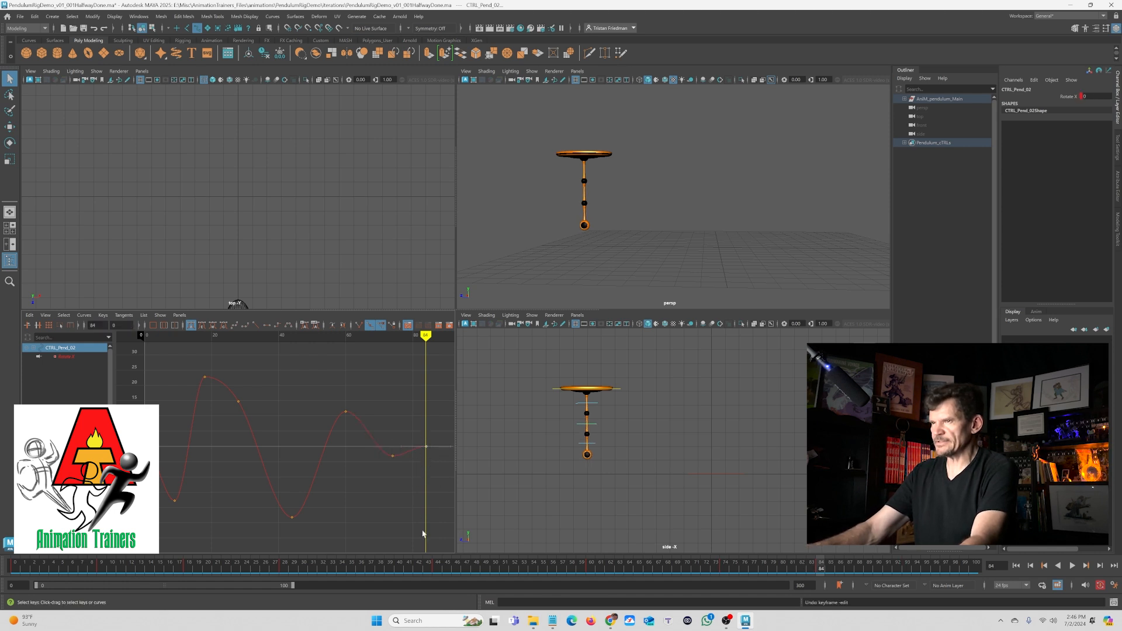
- Scrub the timeline and jump to the lower control's next key to review its motion
drag(426, 562, 724, 566)
key(period)
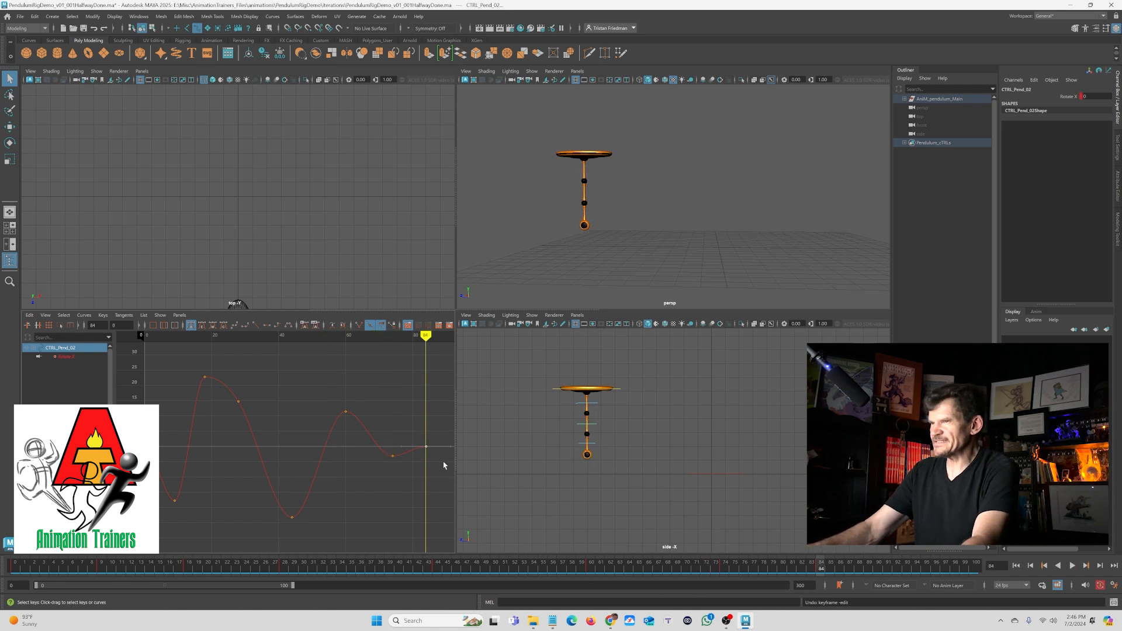
drag(812, 564, 897, 573)
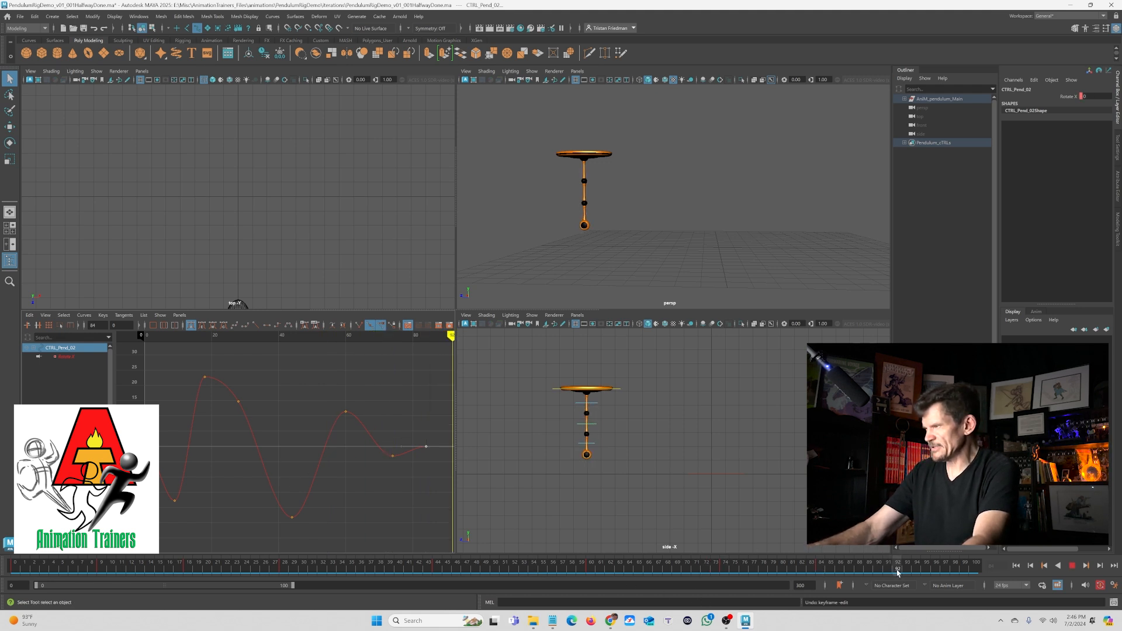
- Shift the lower control's final key earlier in time in the Graph Editor
key(alt+v)
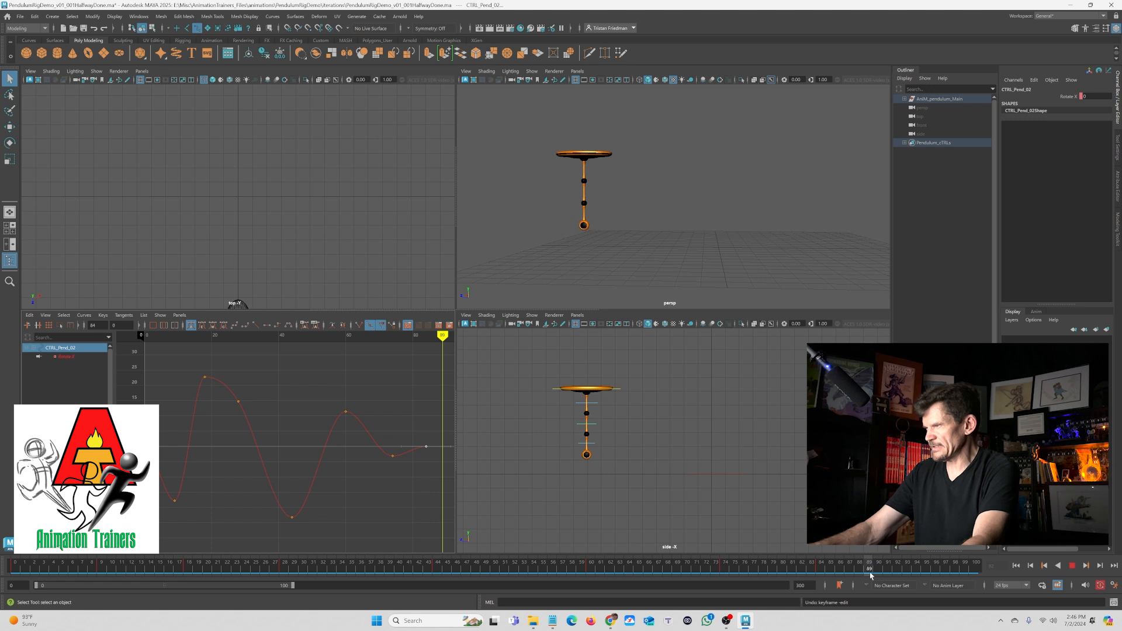
alt+middle_drag(406, 423, 384, 422)
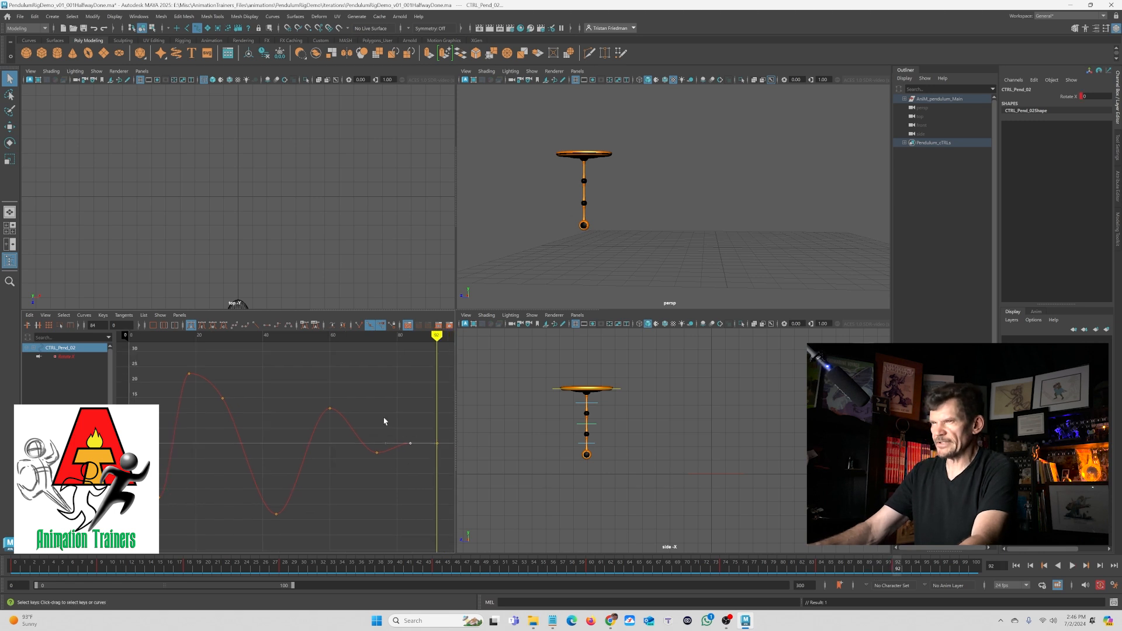
alt+right_drag(416, 454, 365, 449)
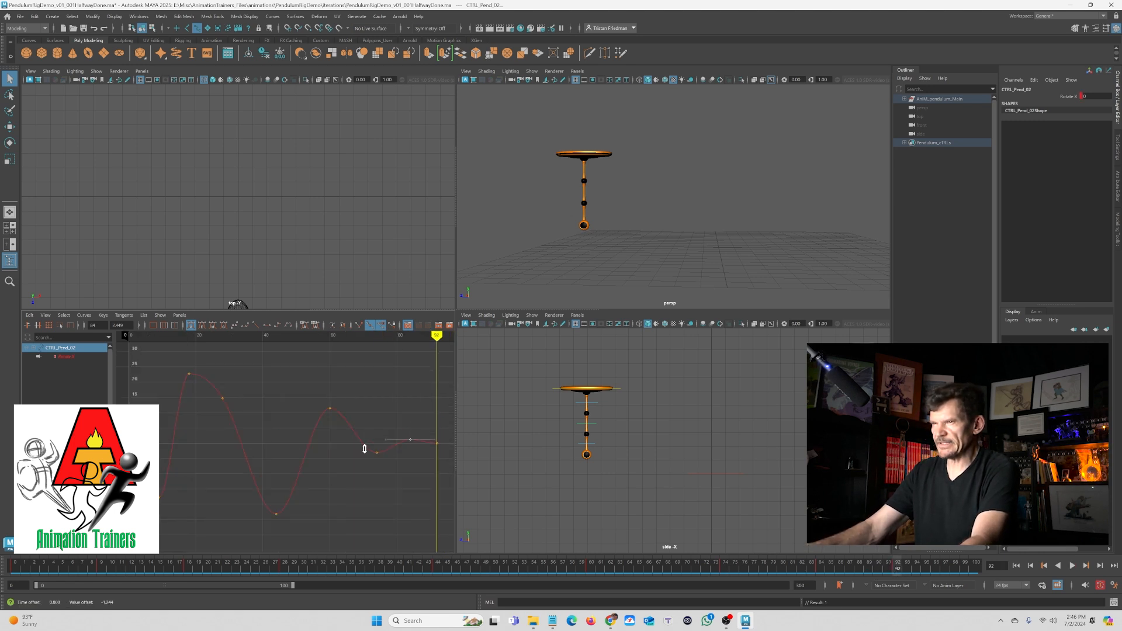
- Play the animation from the start in the maximized perspective view to review the pendulum's motion
key(space)
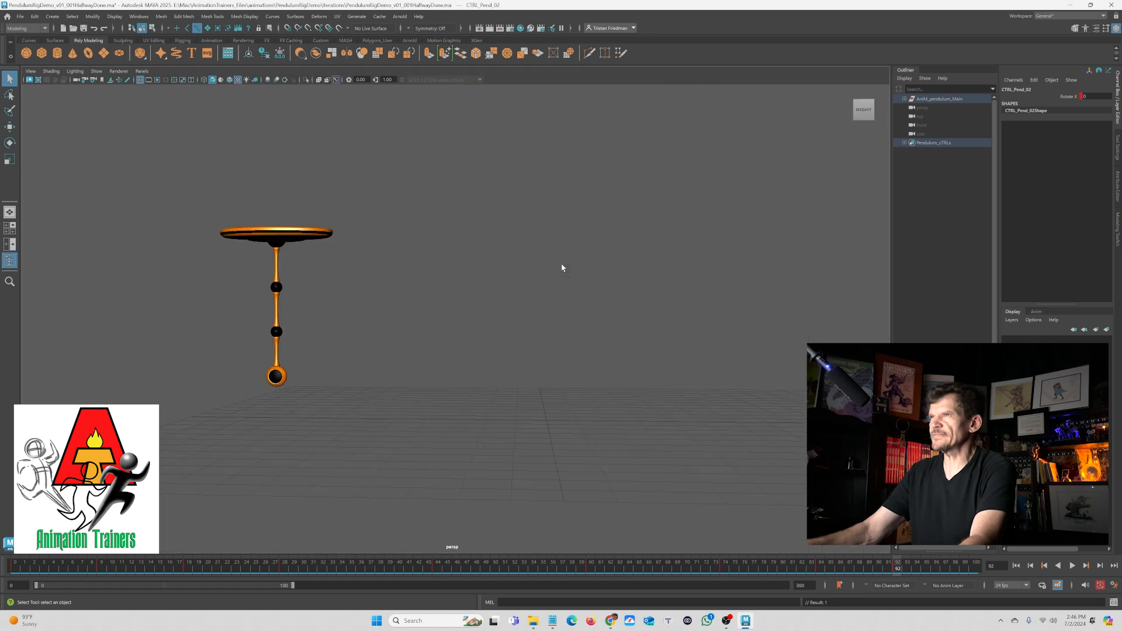
click(1016, 567)
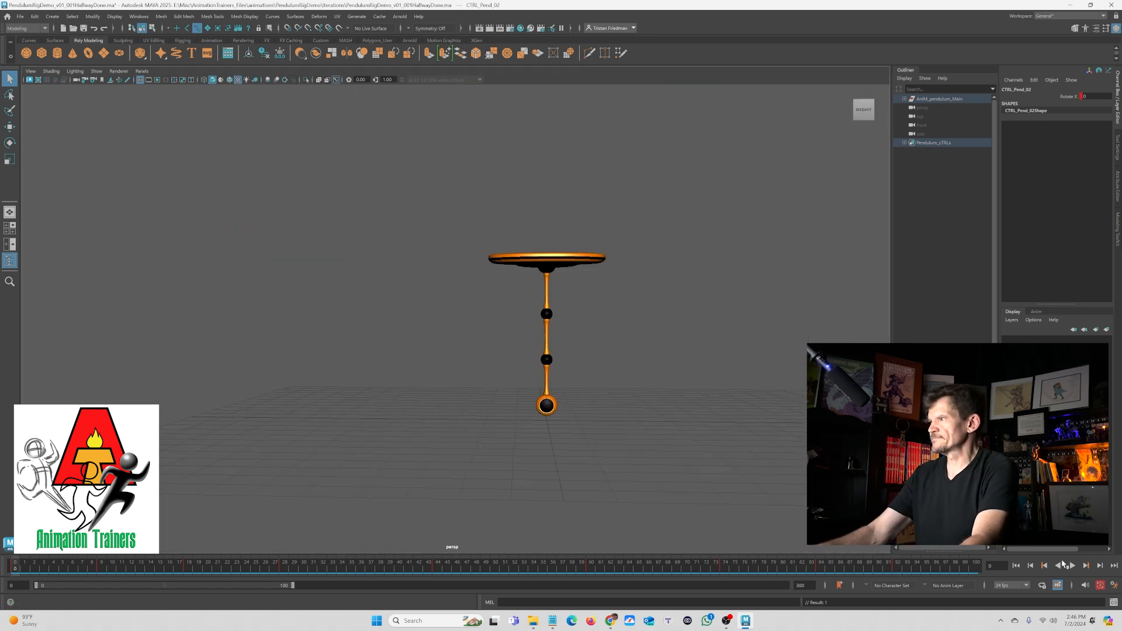
click(1073, 566)
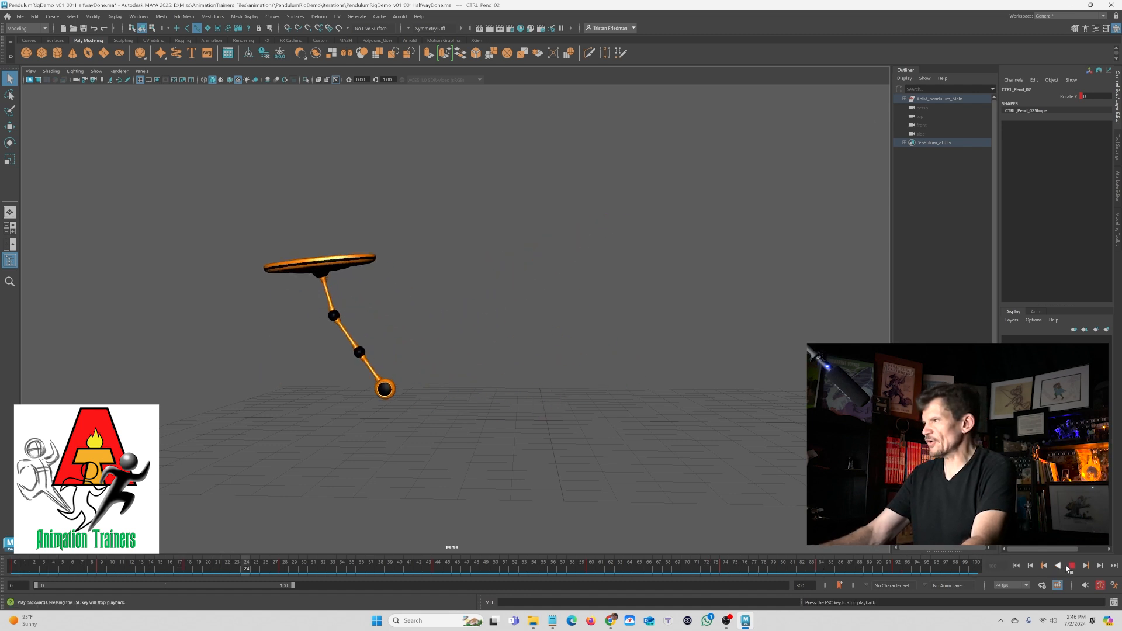
click(1071, 566)
click(1017, 566)
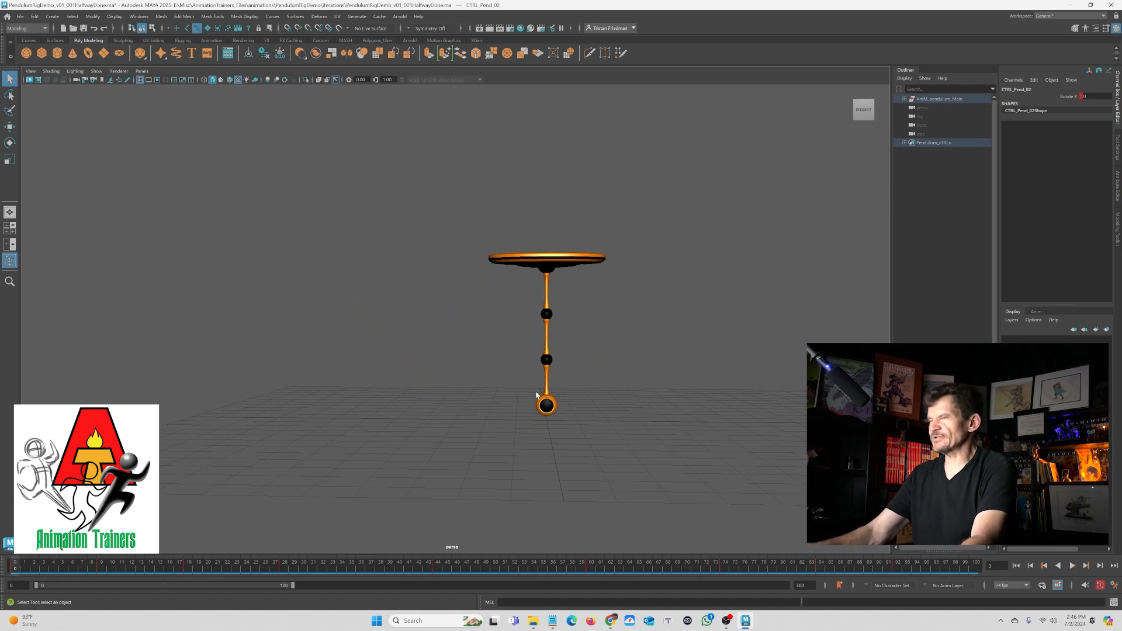
- Save the scene as a new iteration named PendulumRigDemo_v01_002TwoThirdsDone
click(21, 16)
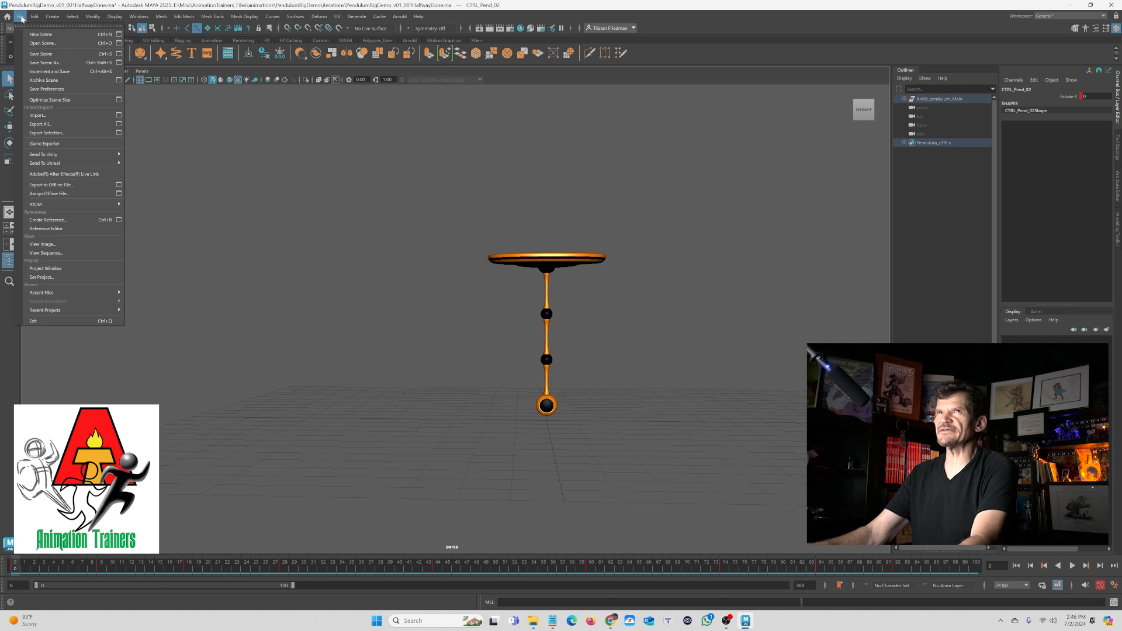
click(38, 63)
click(456, 117)
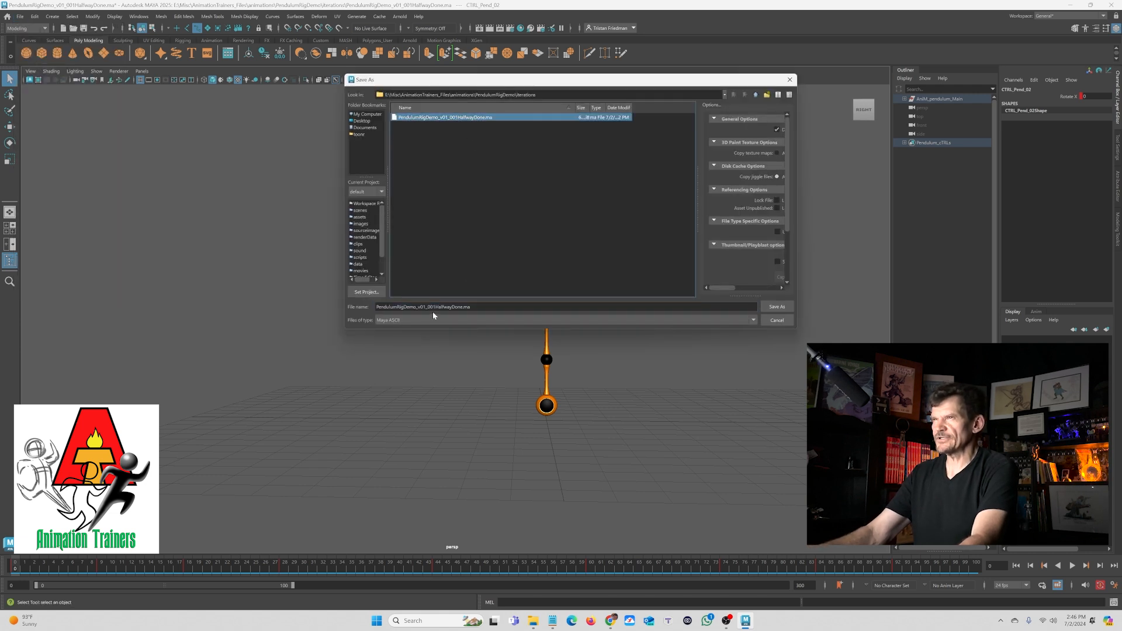
drag(436, 307, 470, 307)
text(2)
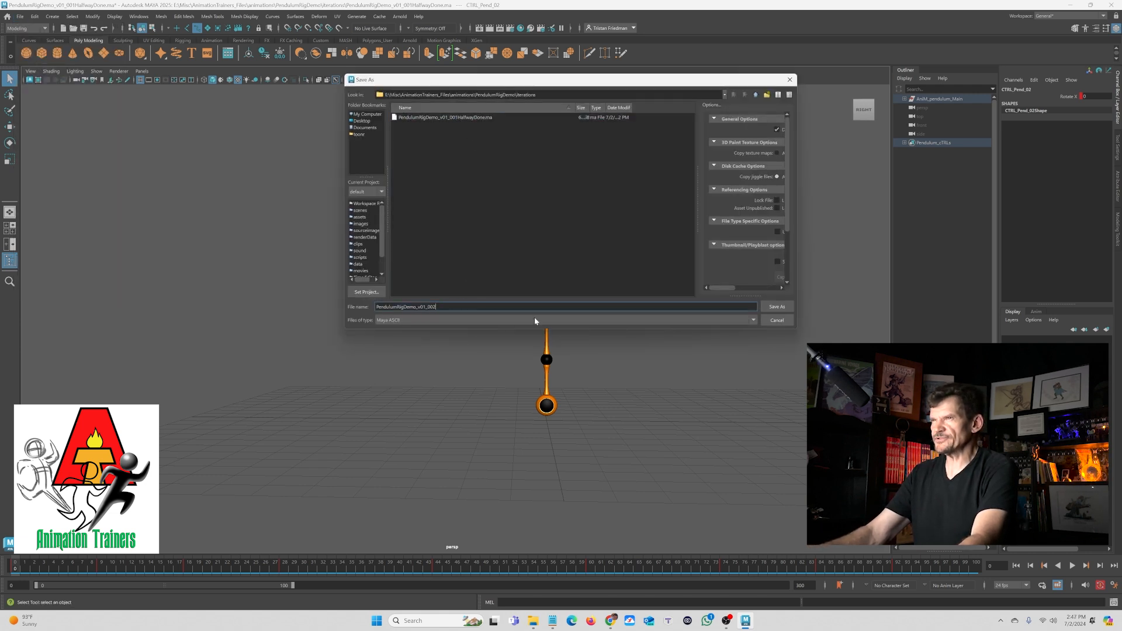
text(TwoThi)
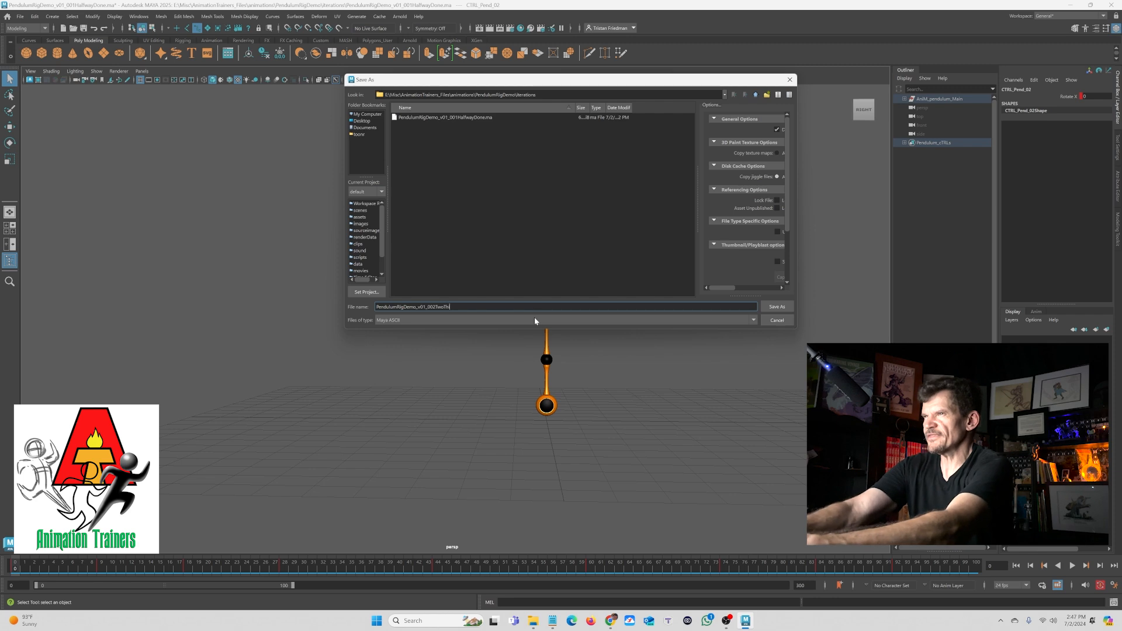
text(rdsDone)
key(Return)
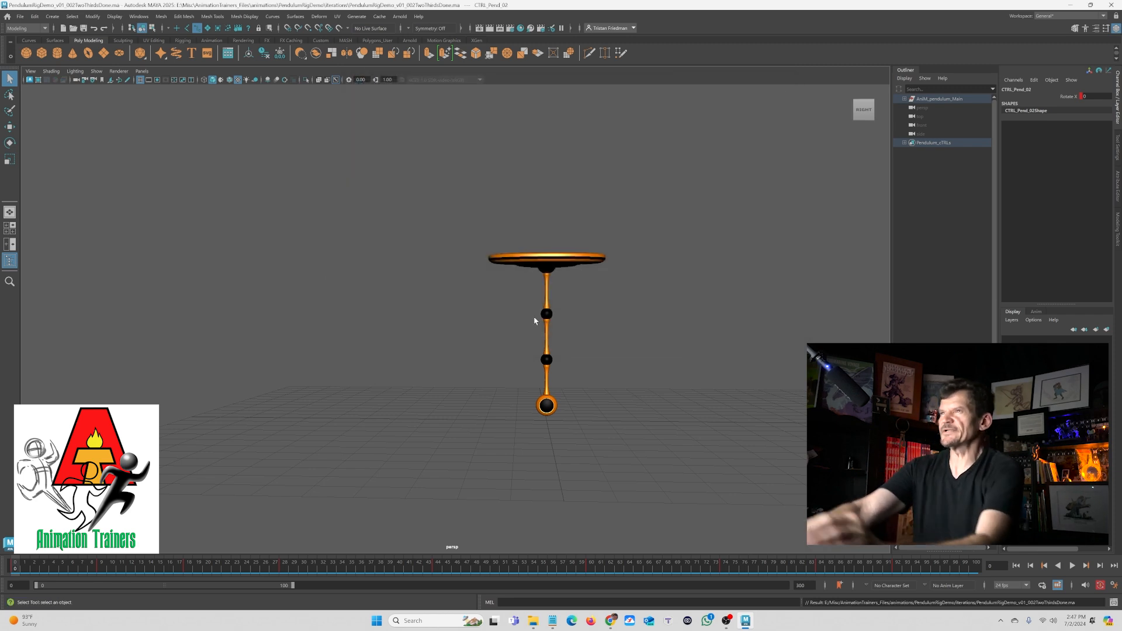
- Select the bottom pendulum control and rotate it slightly at frame 2 with the Rotate tool
key(space)
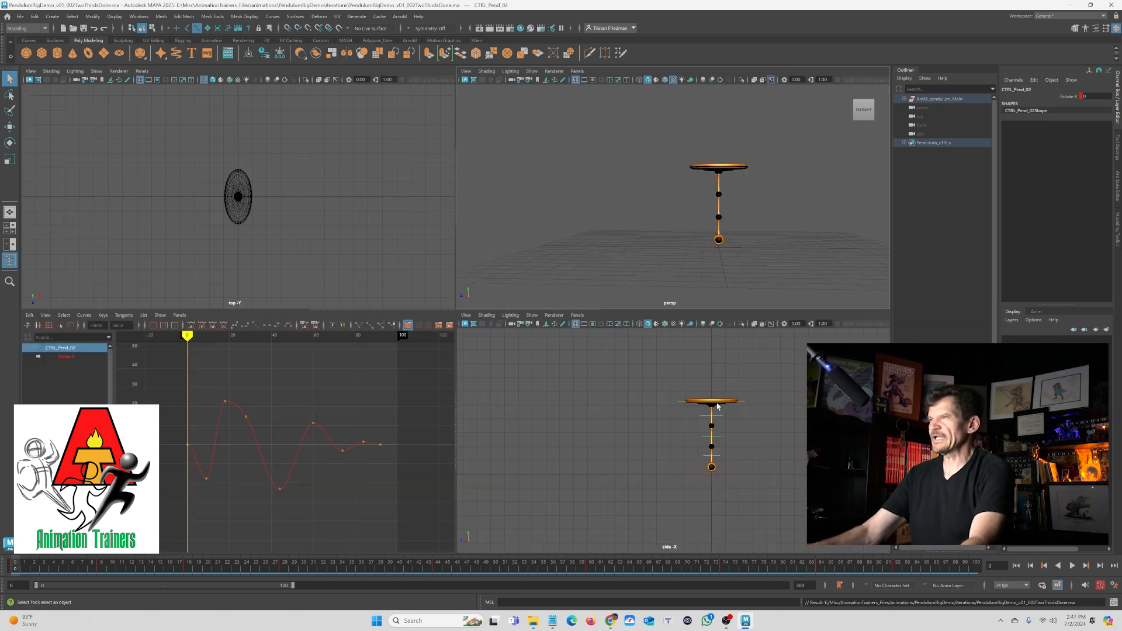
click(706, 457)
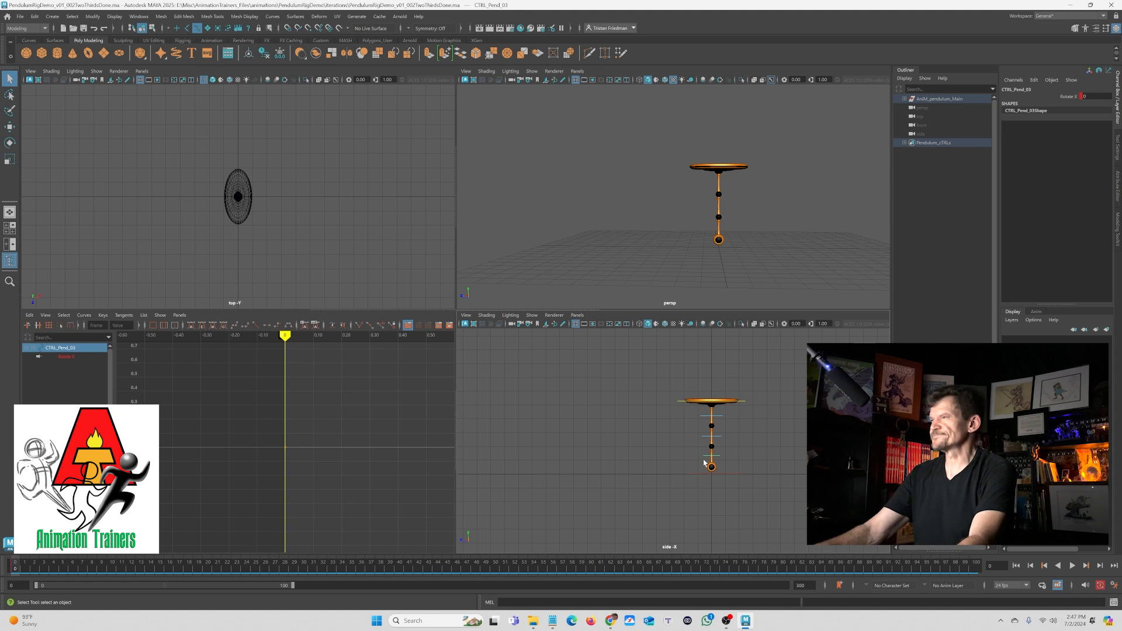
key(space)
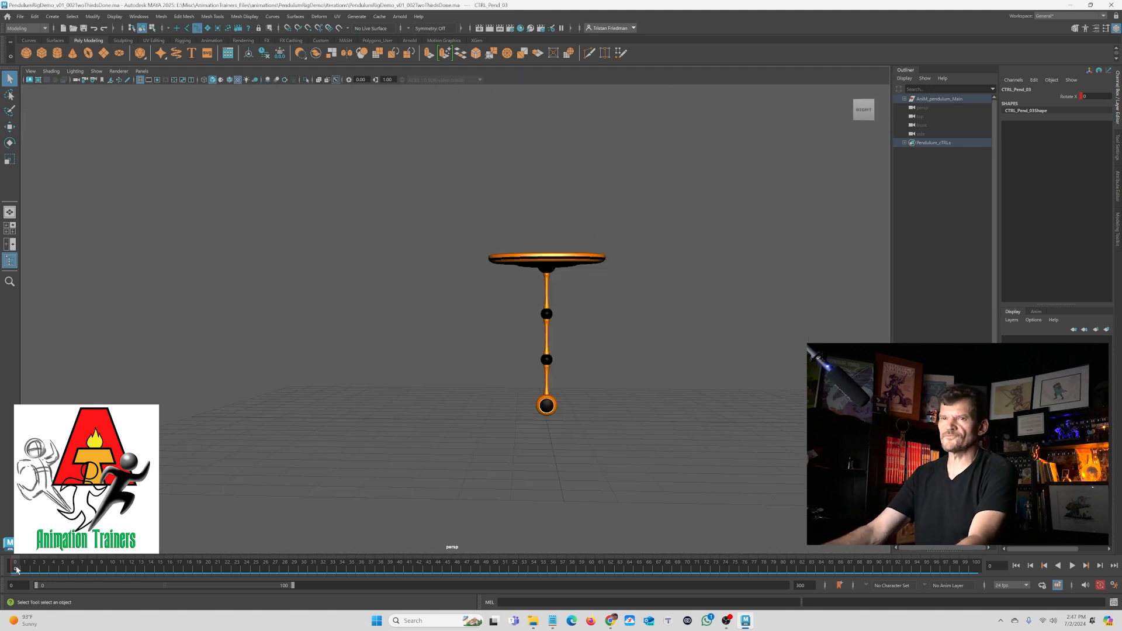
key(alt+v)
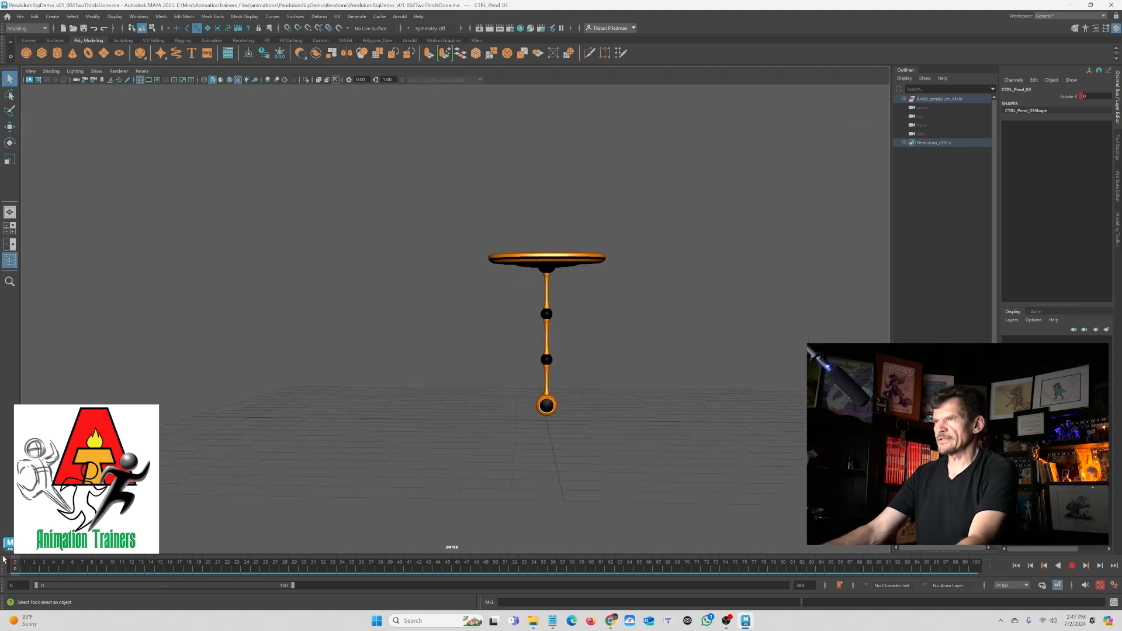
drag(12, 566, 39, 567)
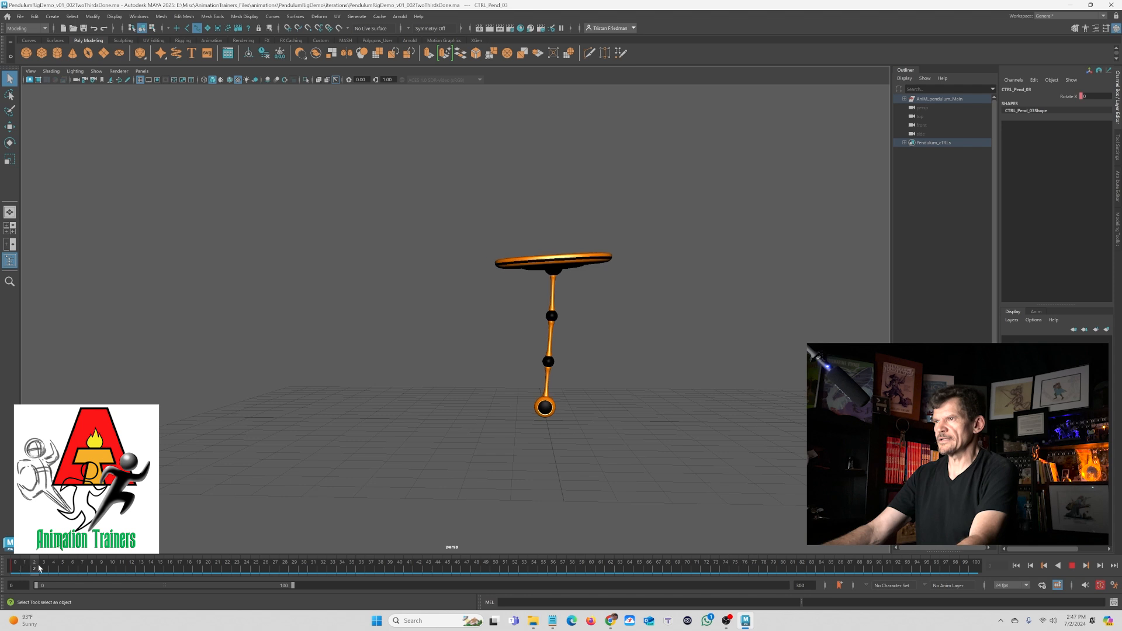
key(e)
drag(507, 375, 508, 380)
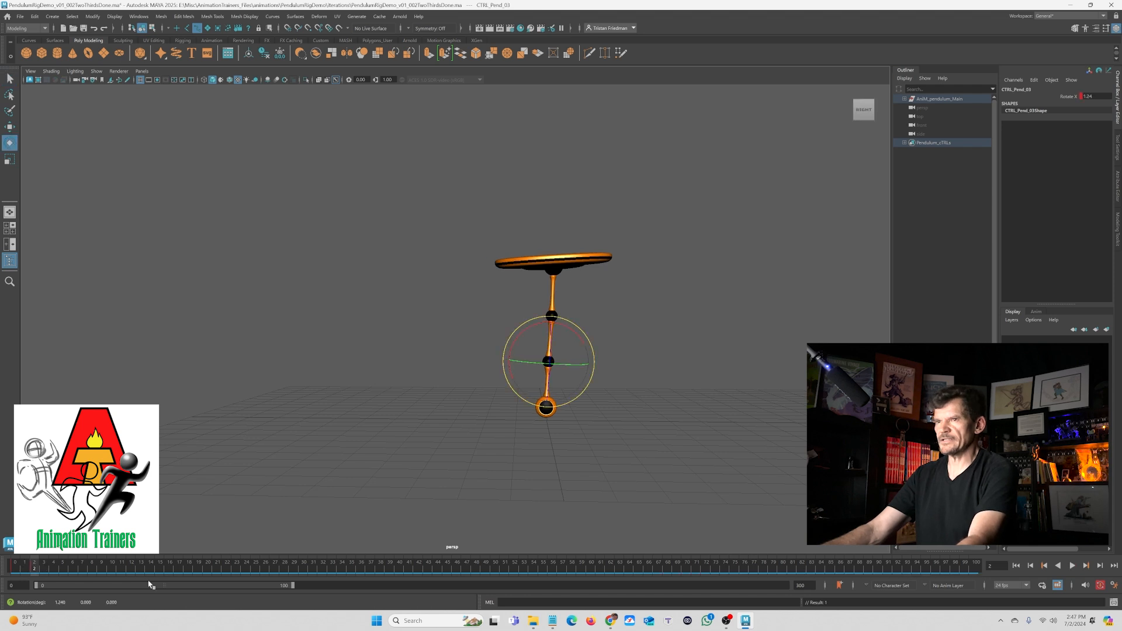
- Jump to the bottom control's next key, rotate it against the swing, and play back
drag(25, 567, 73, 567)
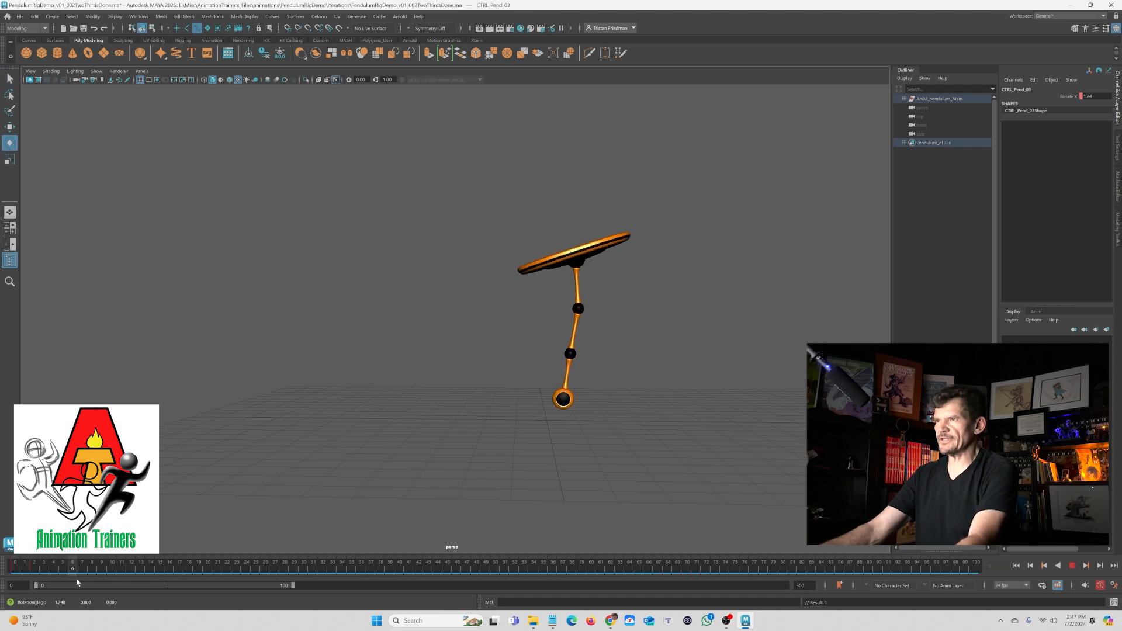
key(alt+period)
drag(544, 372, 535, 356)
key(alt+v)
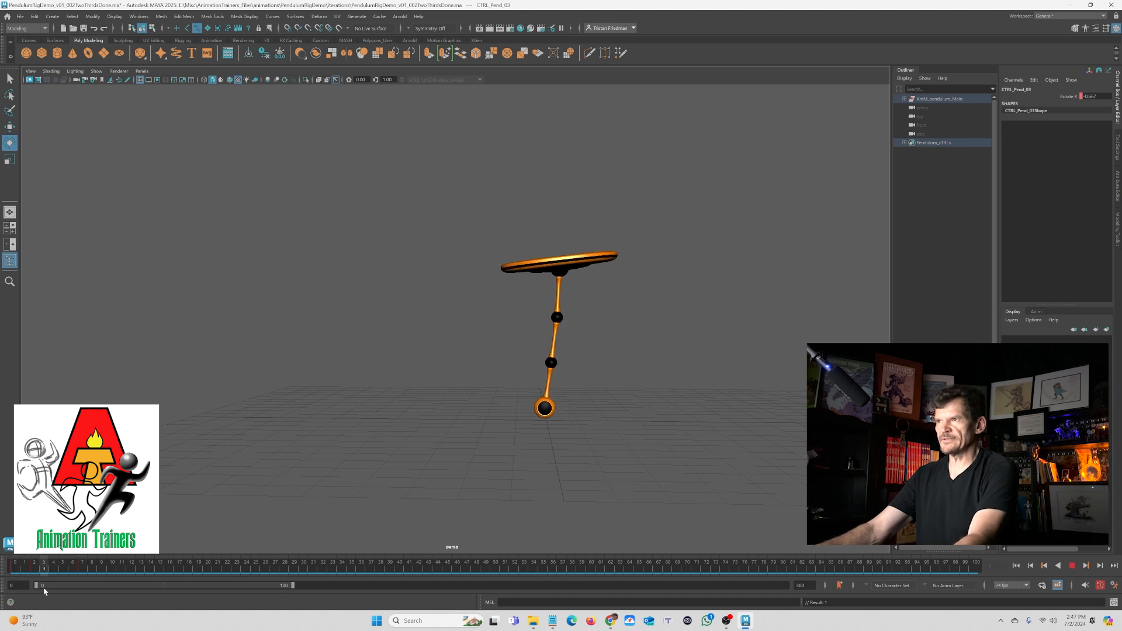
key(alt+v)
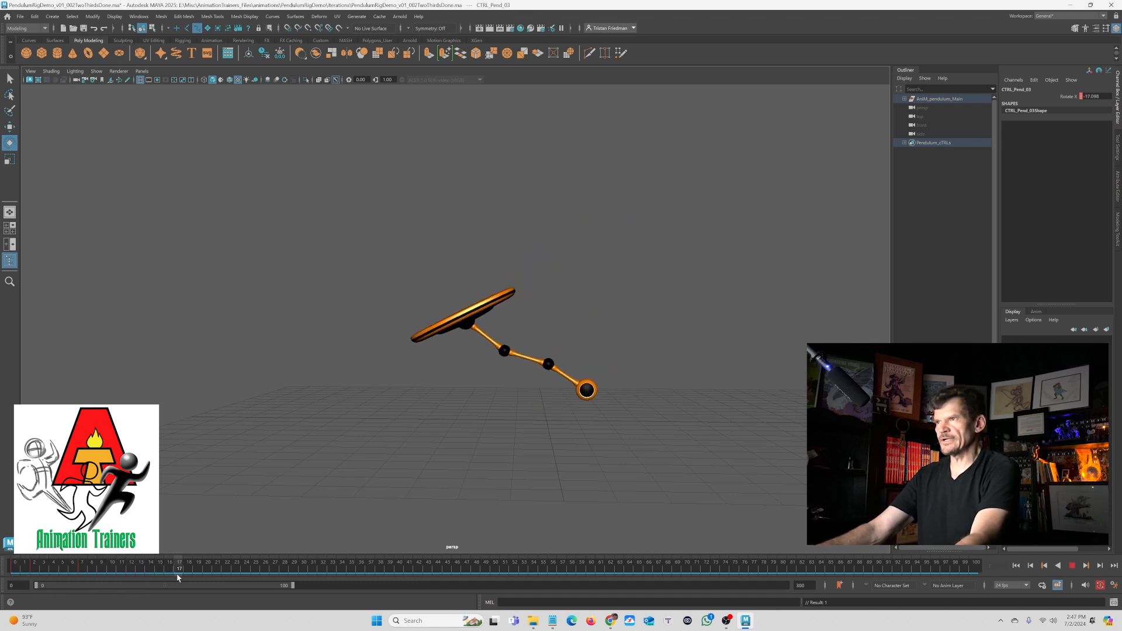
- Add counter-rotations to the bottom control around frames 12 and 13, then play back the result
key(alt+period)
key(alt+period)
drag(495, 343, 464, 353)
drag(104, 571, 141, 571)
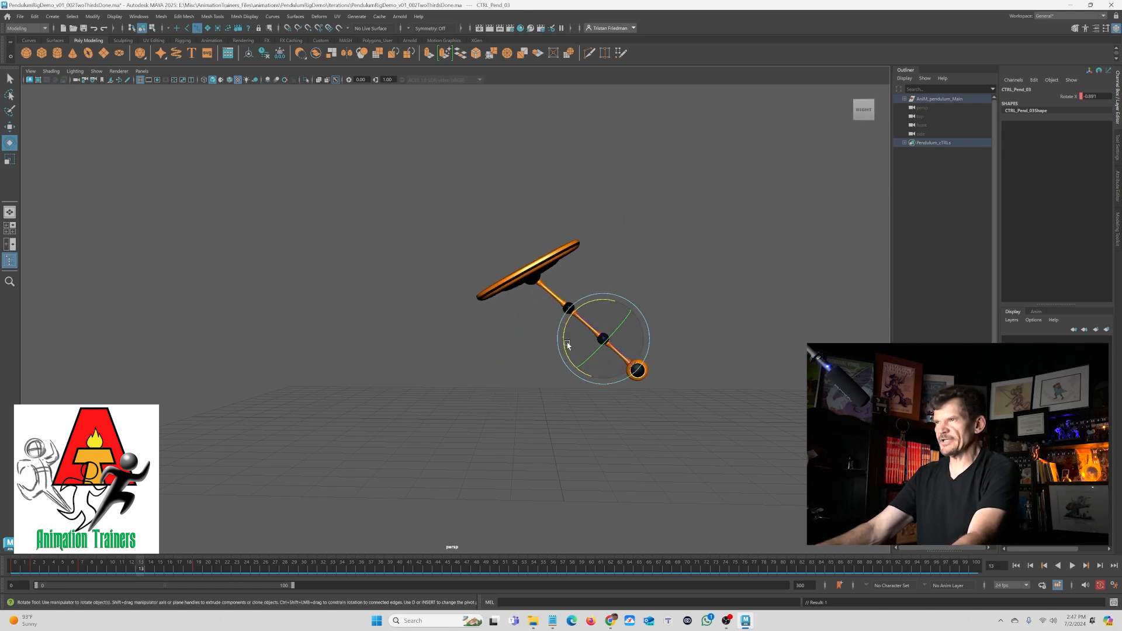
drag(568, 345, 567, 334)
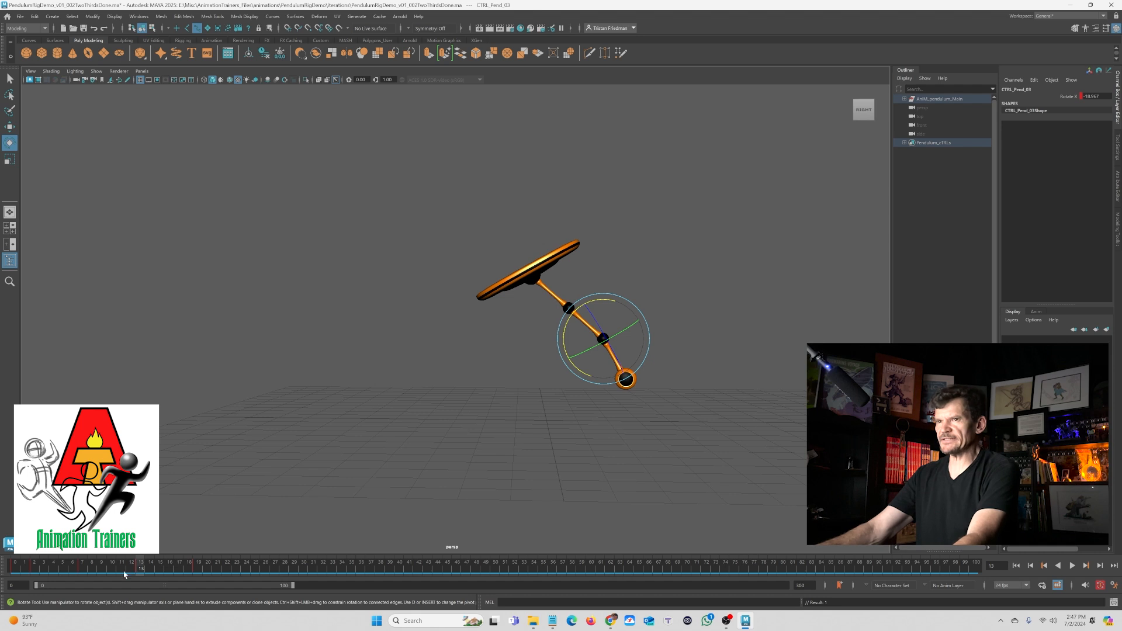
key(alt+comma)
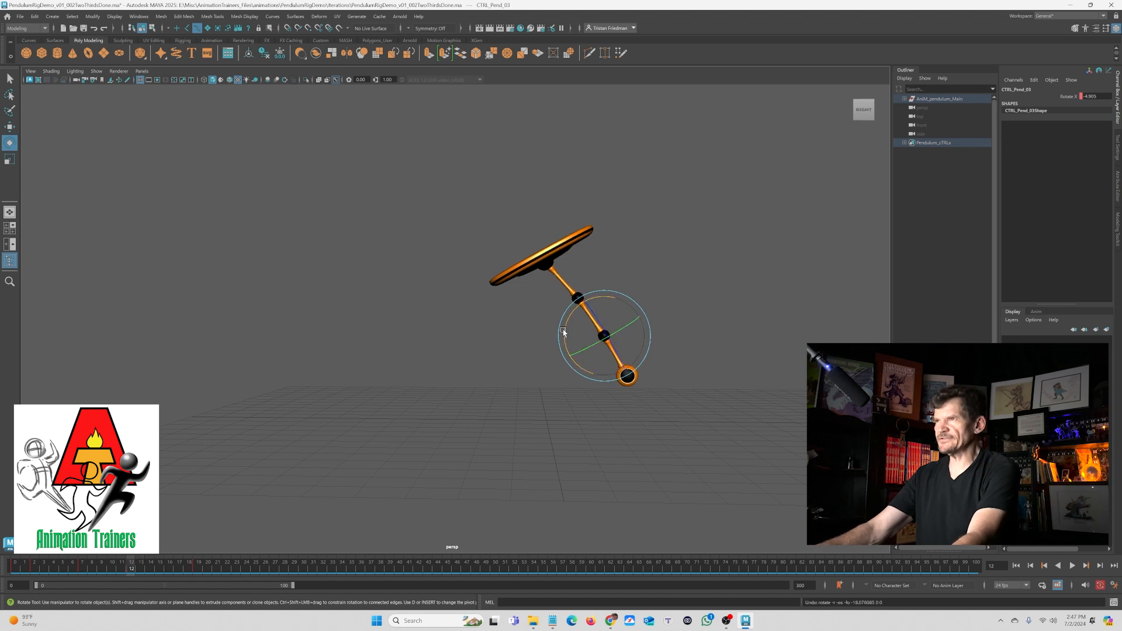
drag(563, 332, 564, 325)
key(alt+v)
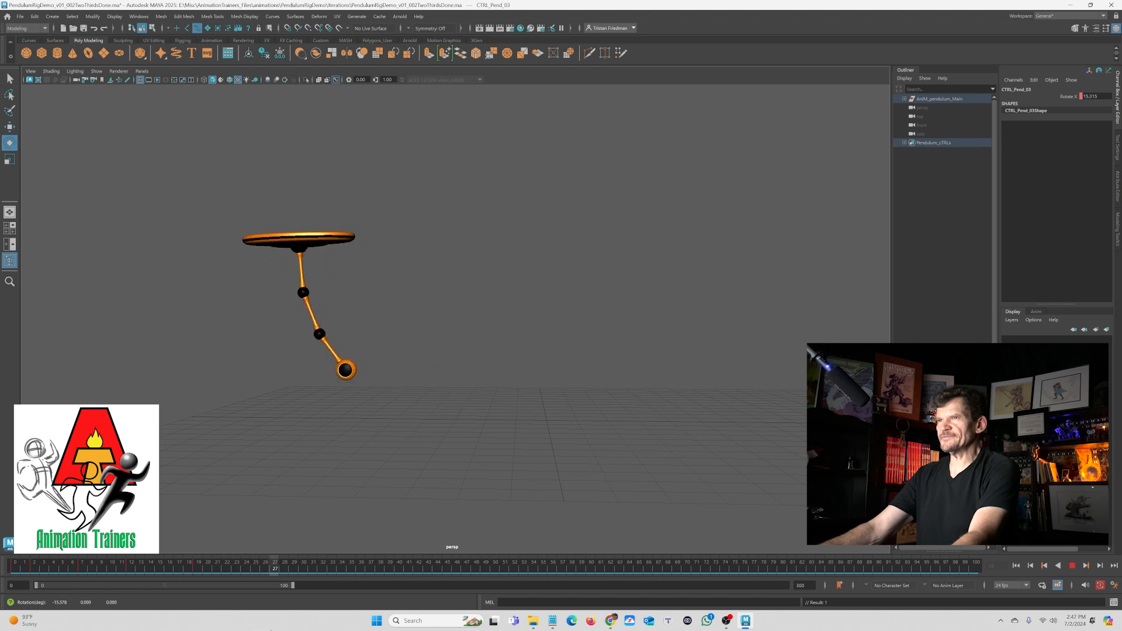
- Rotate the bottom control at frame 29 to follow the swing and play back
key(alt+v)
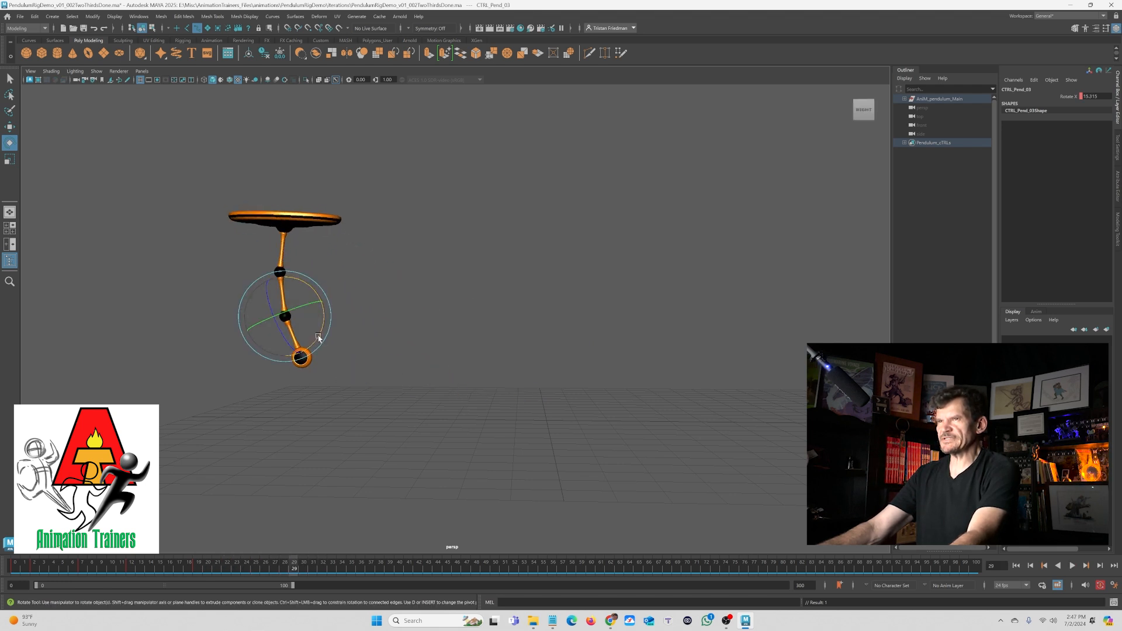
drag(318, 338, 325, 327)
key(alt+v)
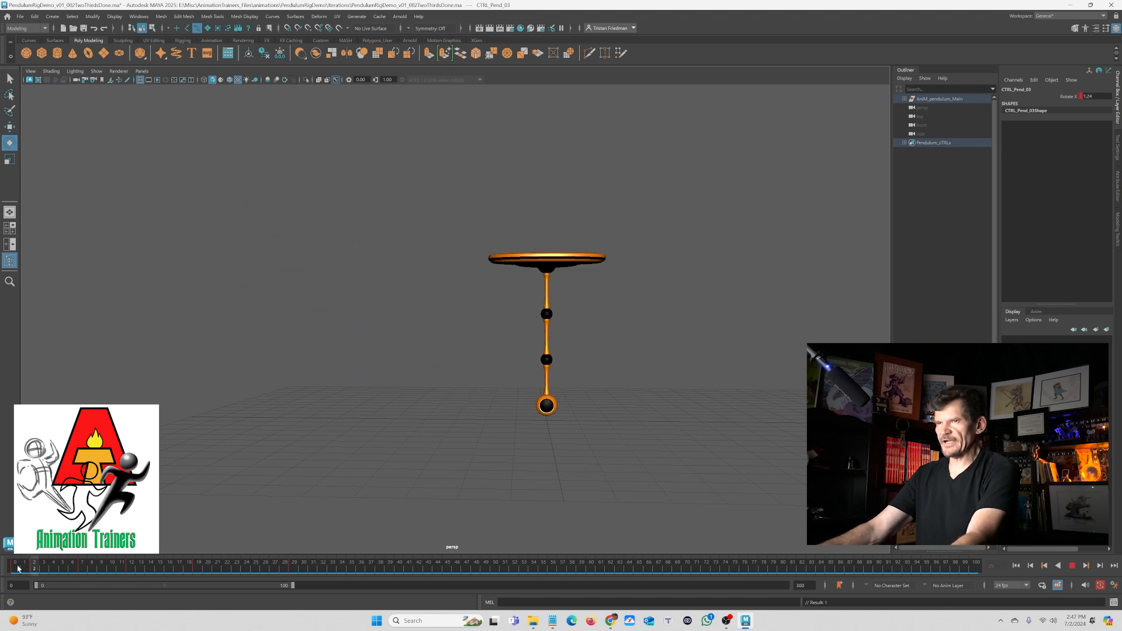
- Rotate the bottom control at frame 47 and set a key on it
key(alt+v)
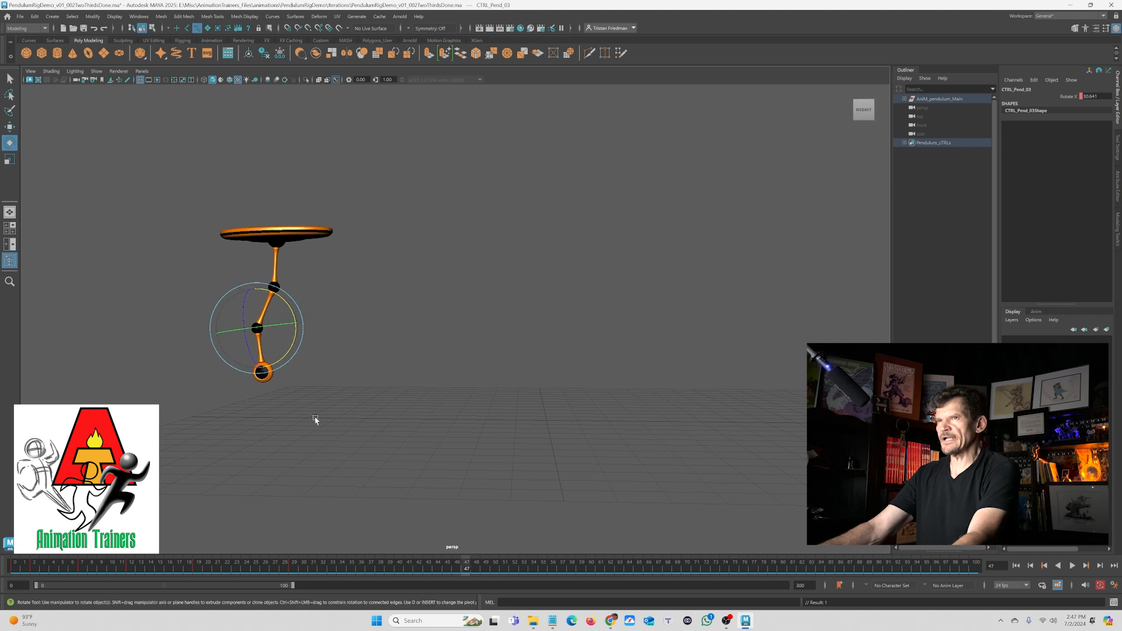
drag(280, 365, 246, 374)
key(s)
key(alt+v)
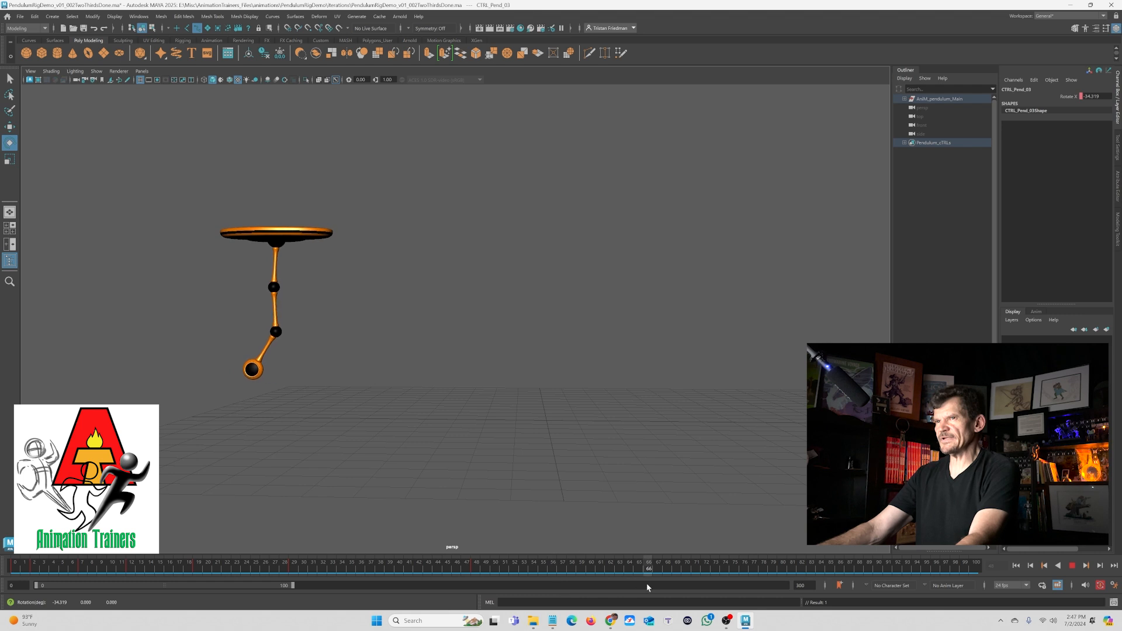
- Rotate the bottom control at frame 66 and scrub back to review the motion
key(alt+v)
drag(292, 367, 337, 343)
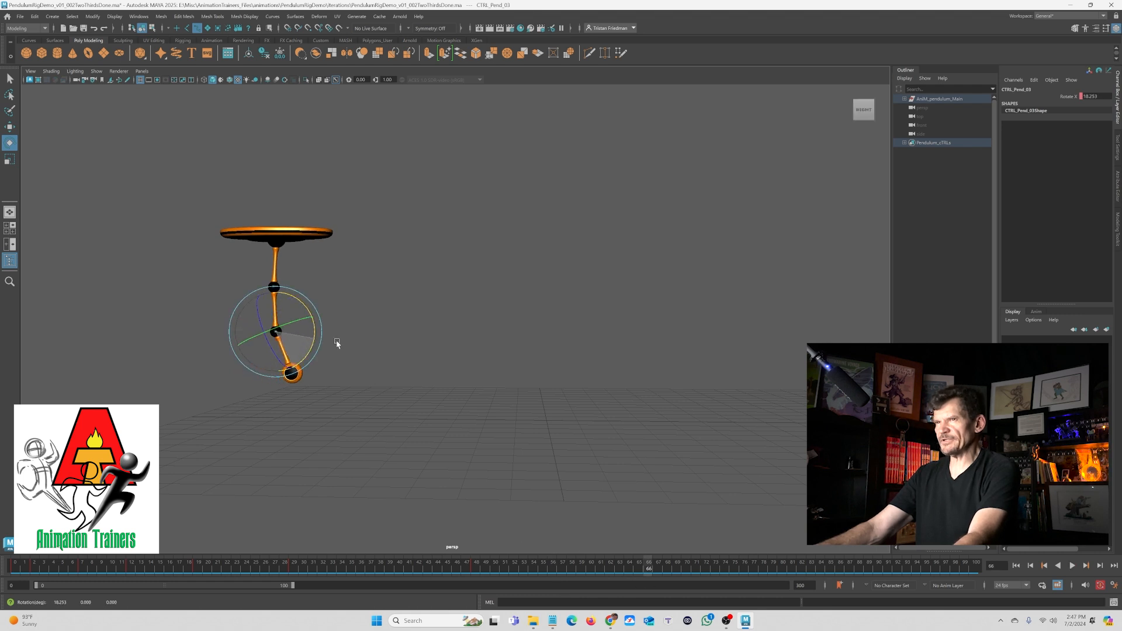
drag(612, 569, 456, 570)
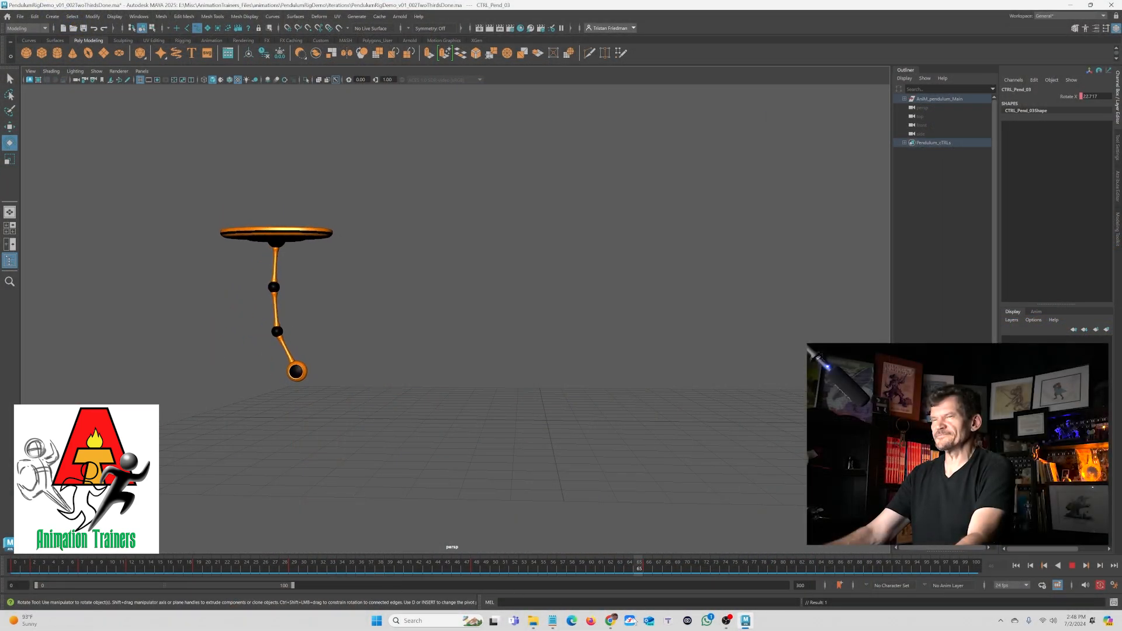
key(Escape)
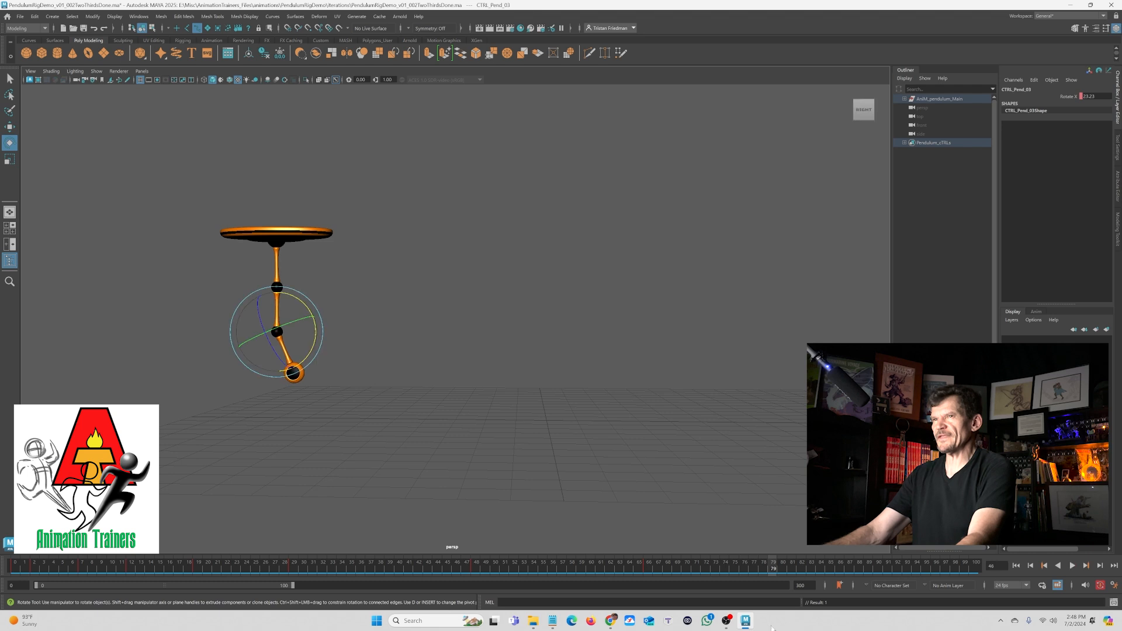
- Adjust the bottom control's rotation around frames 79 and 85 as the swing settles
drag(309, 355, 293, 372)
key(alt+v)
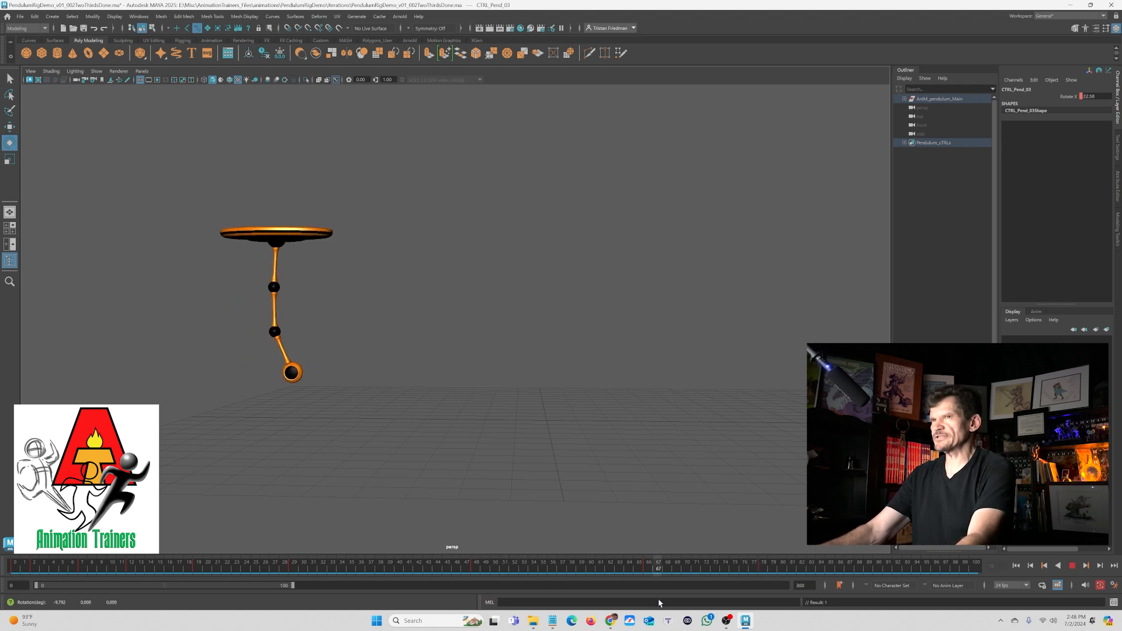
key(Escape)
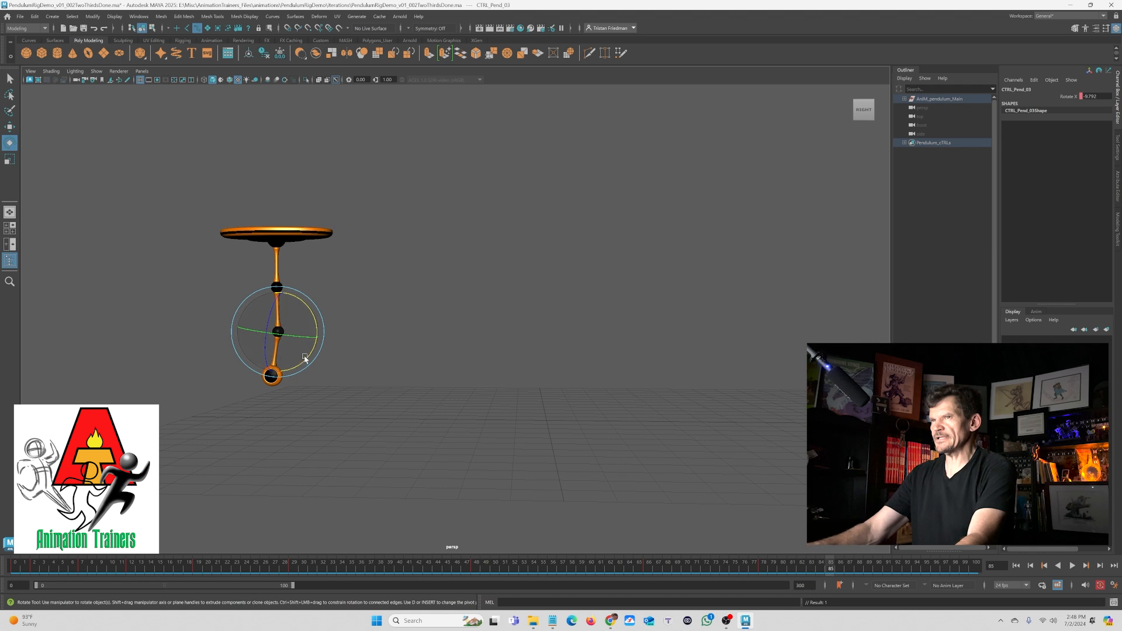
drag(296, 364, 305, 360)
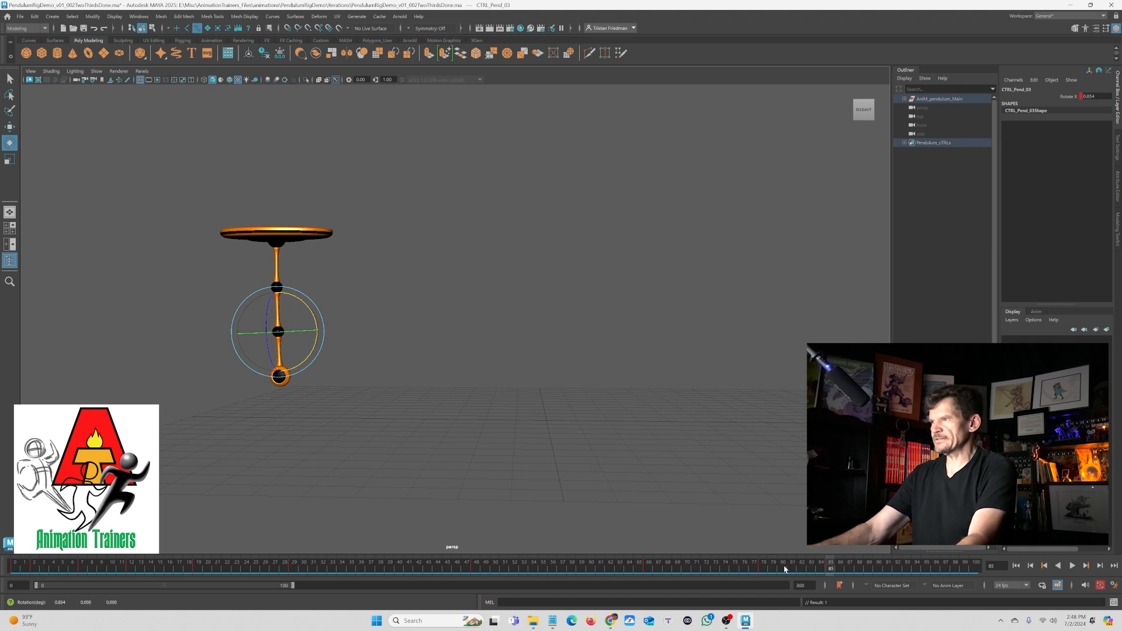
- Play back the swing, then shift the bottom control's final rotation key one frame earlier in the Graph Editor
key(alt+v)
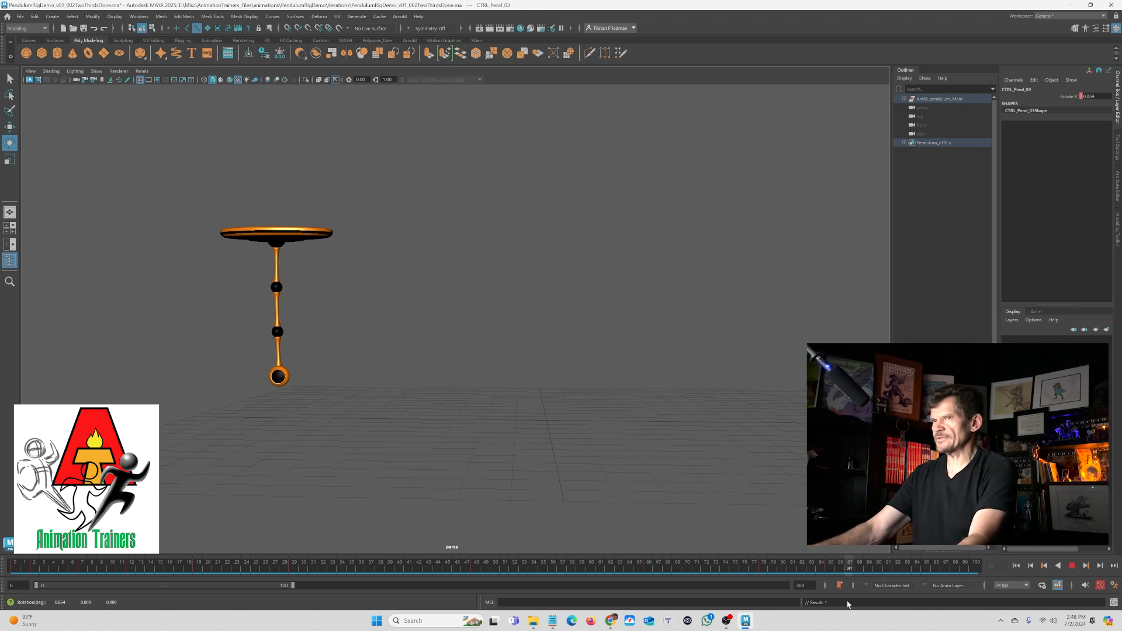
key(Escape)
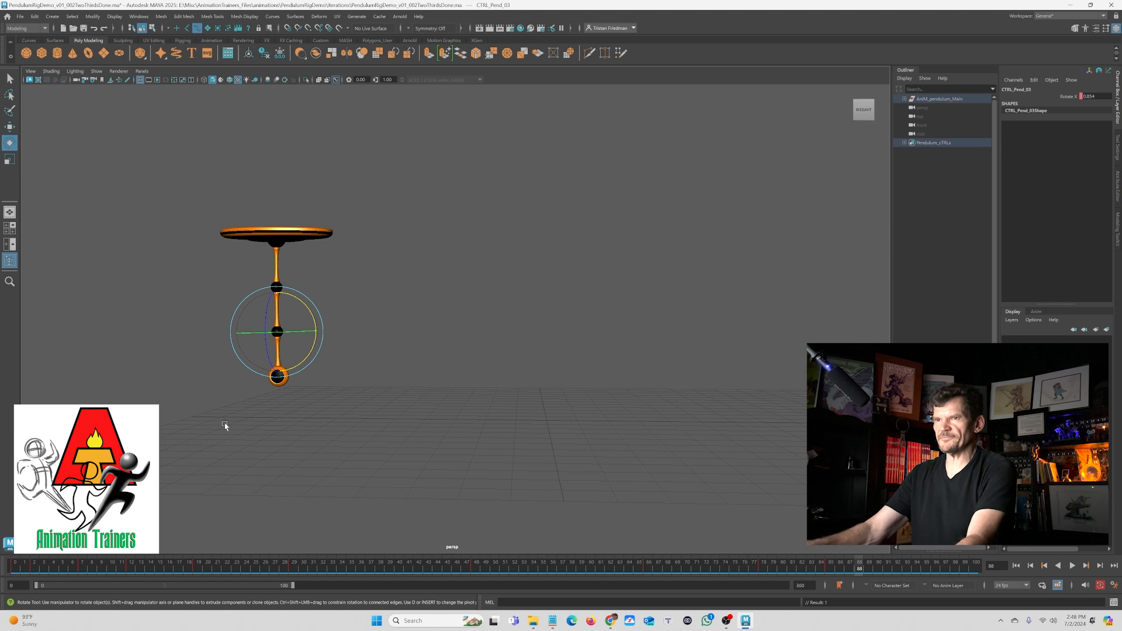
key(space)
key(f)
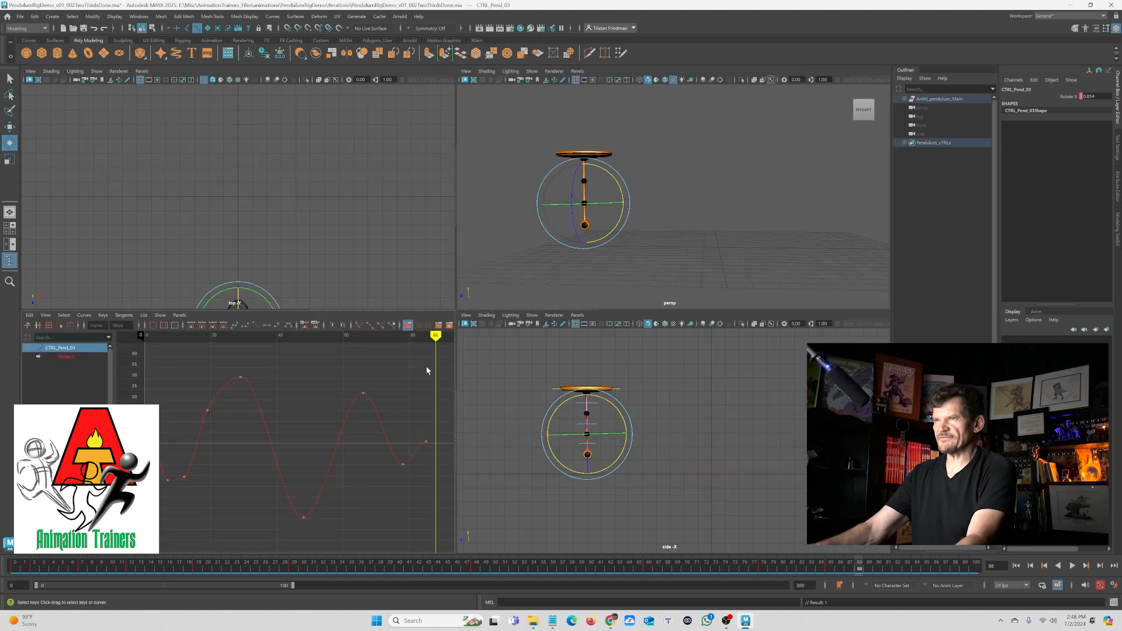
drag(422, 368, 445, 451)
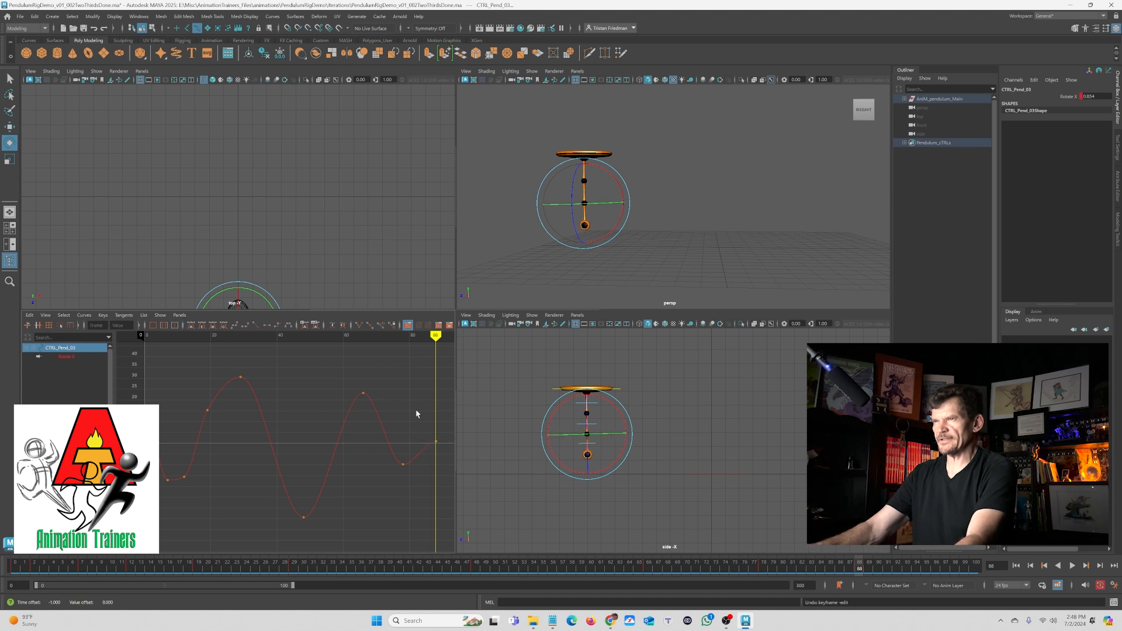
- Play back and scrub the timeline to review the bottom control's settling motion
key(space)
click(531, 572)
key(alt+v)
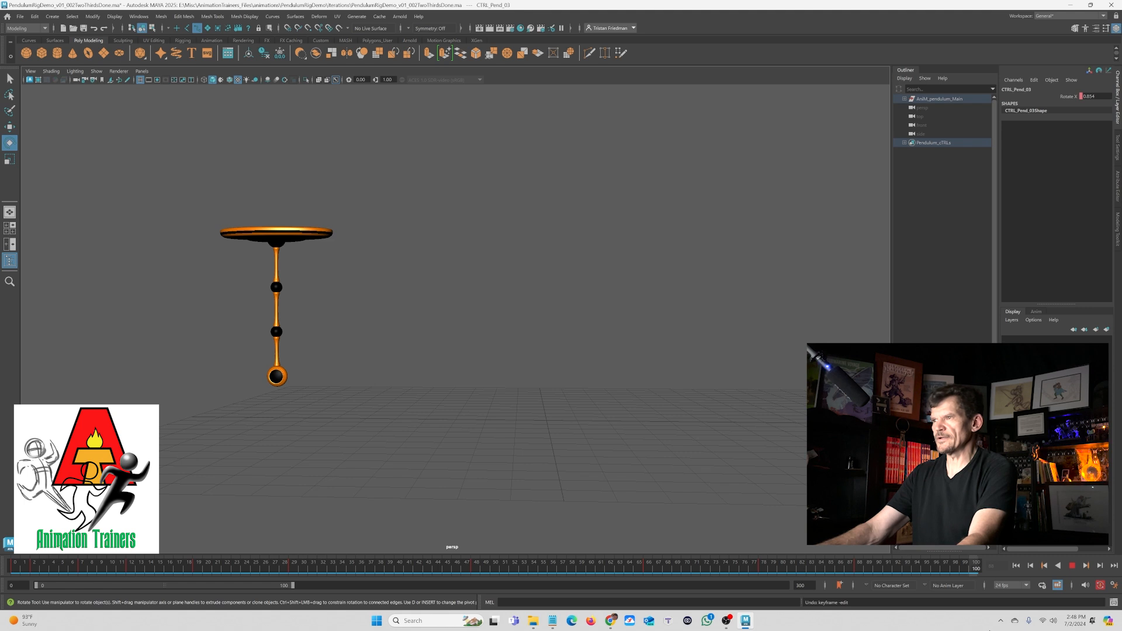
click(781, 568)
key(alt+v)
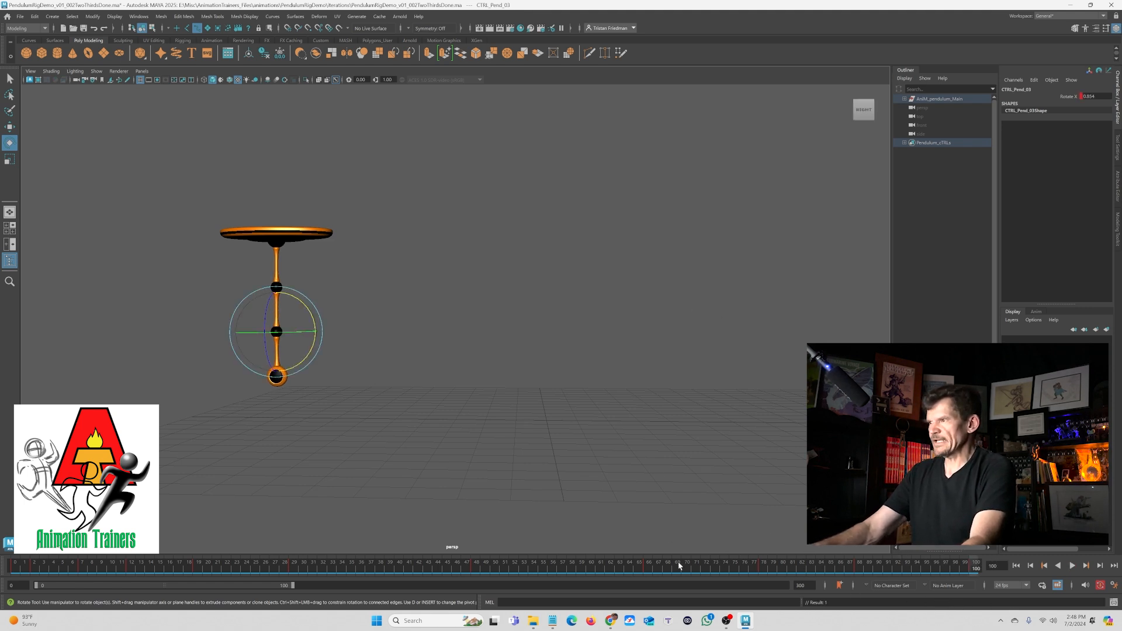
drag(680, 566, 870, 576)
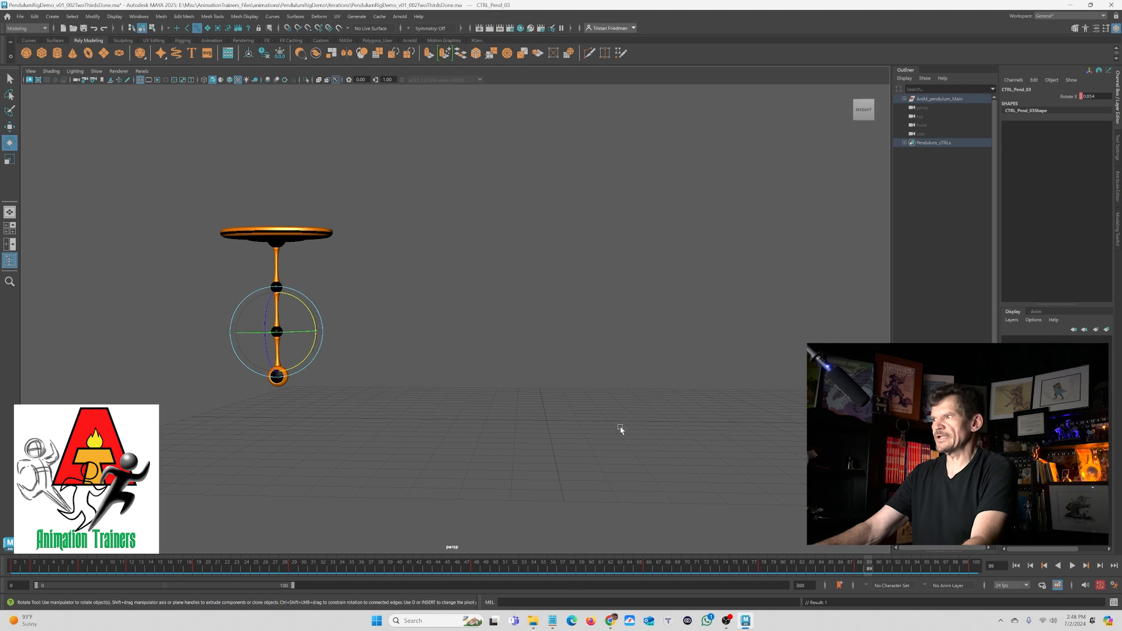
click(651, 569)
key(alt+v)
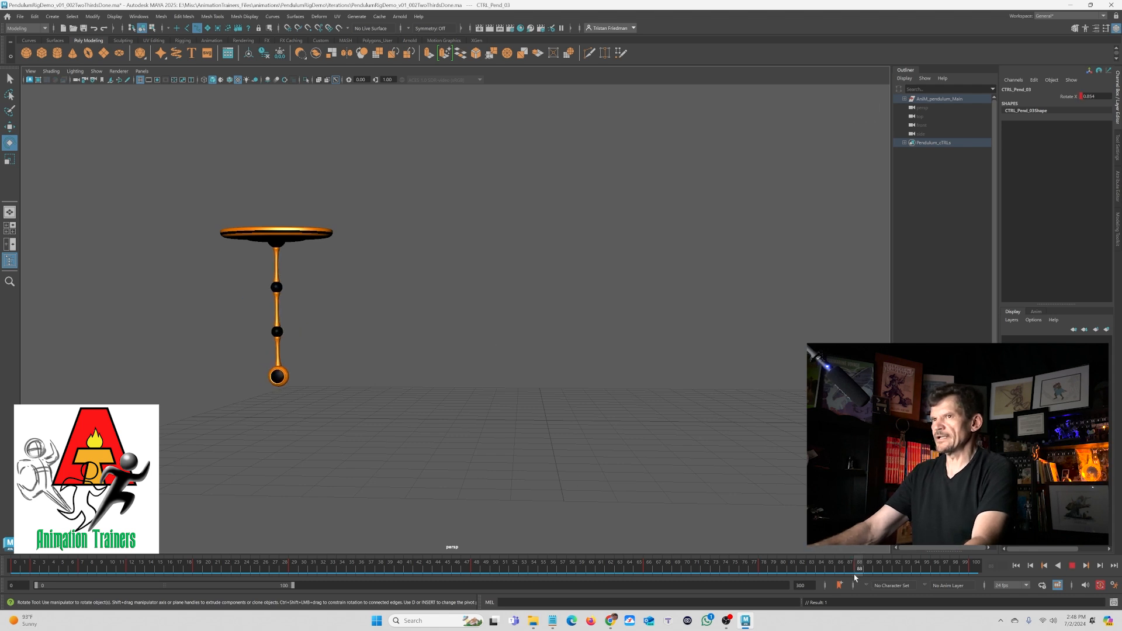
key(alt+v)
key(alt+v)
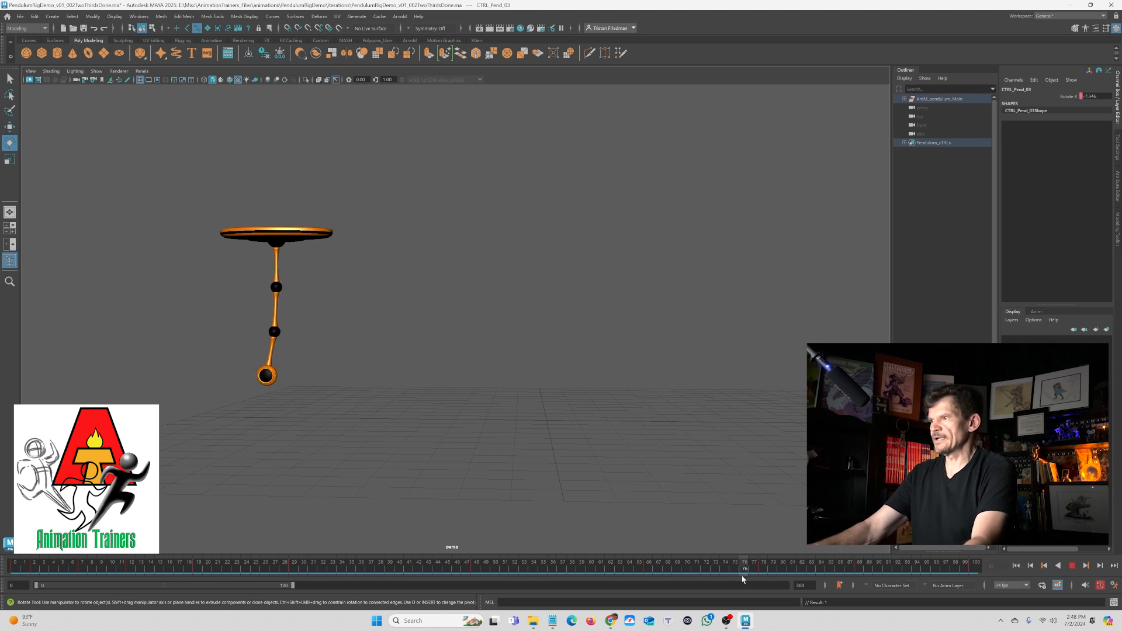
key(alt+v)
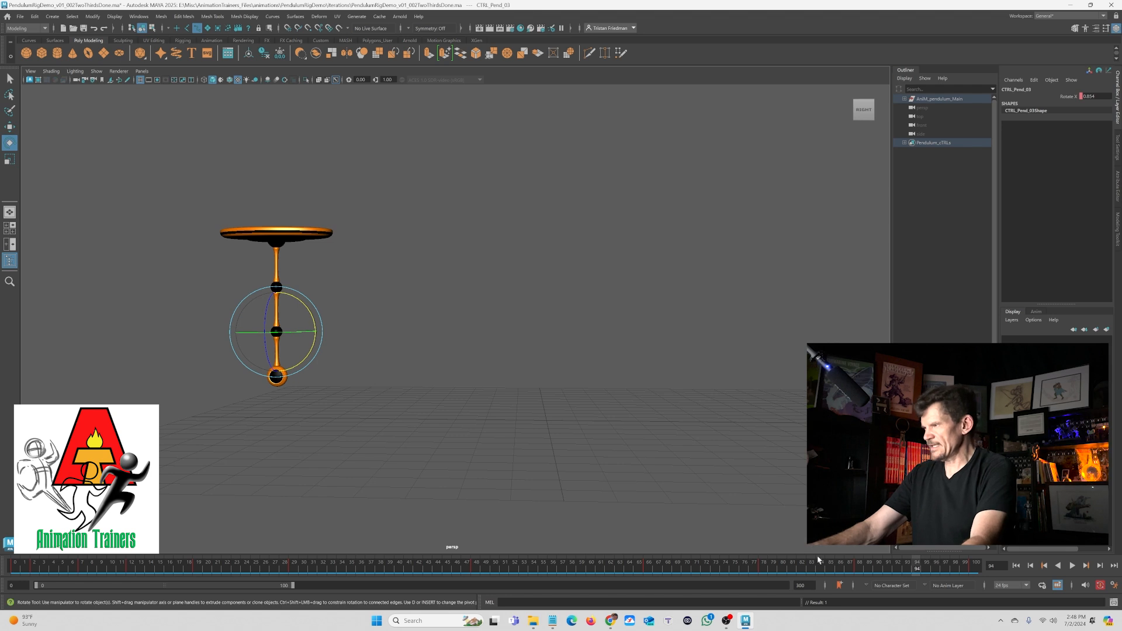
- Lower a settling key on the bottom control's rotation curve in the Graph Editor
key(space)
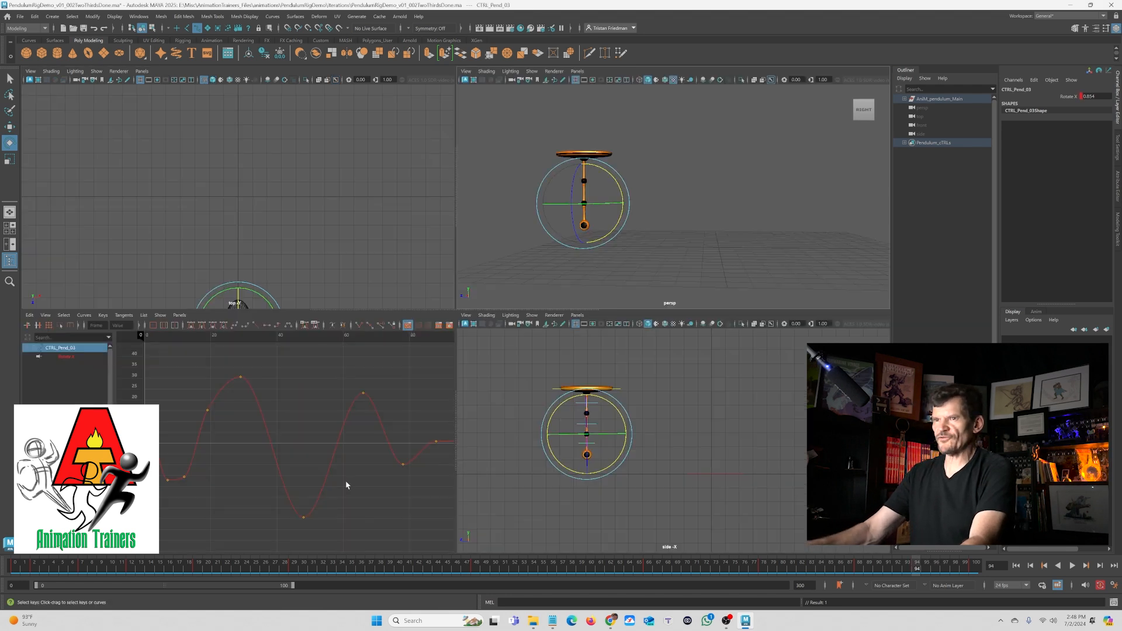
alt+middle_drag(367, 484, 296, 478)
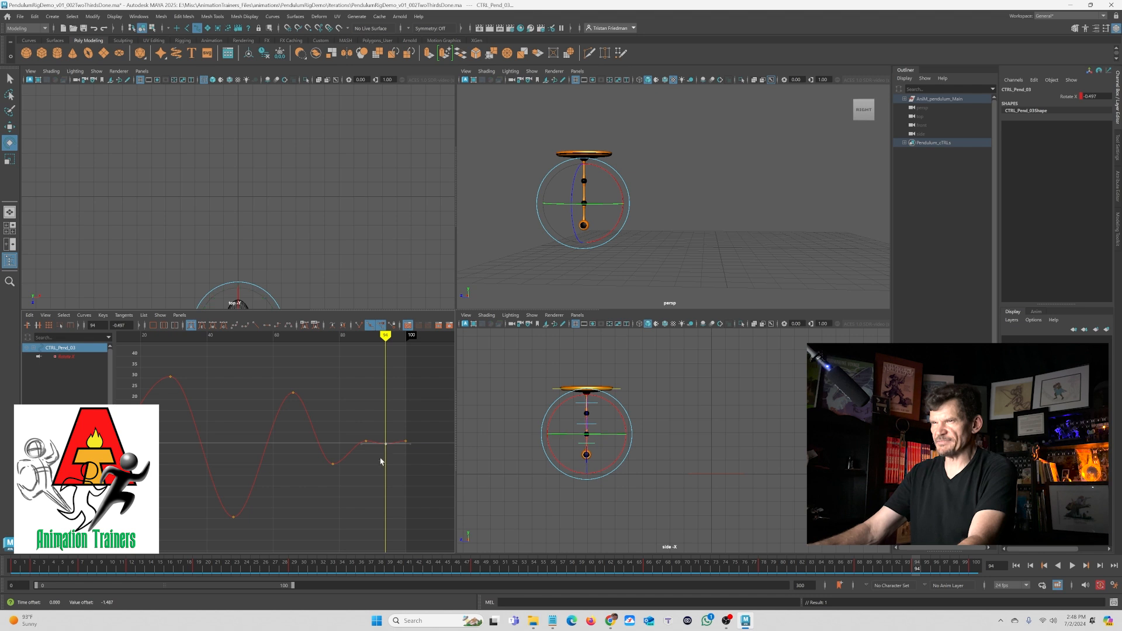
alt+right_drag(367, 469, 385, 466)
ctrl+alt+drag(414, 479, 415, 481)
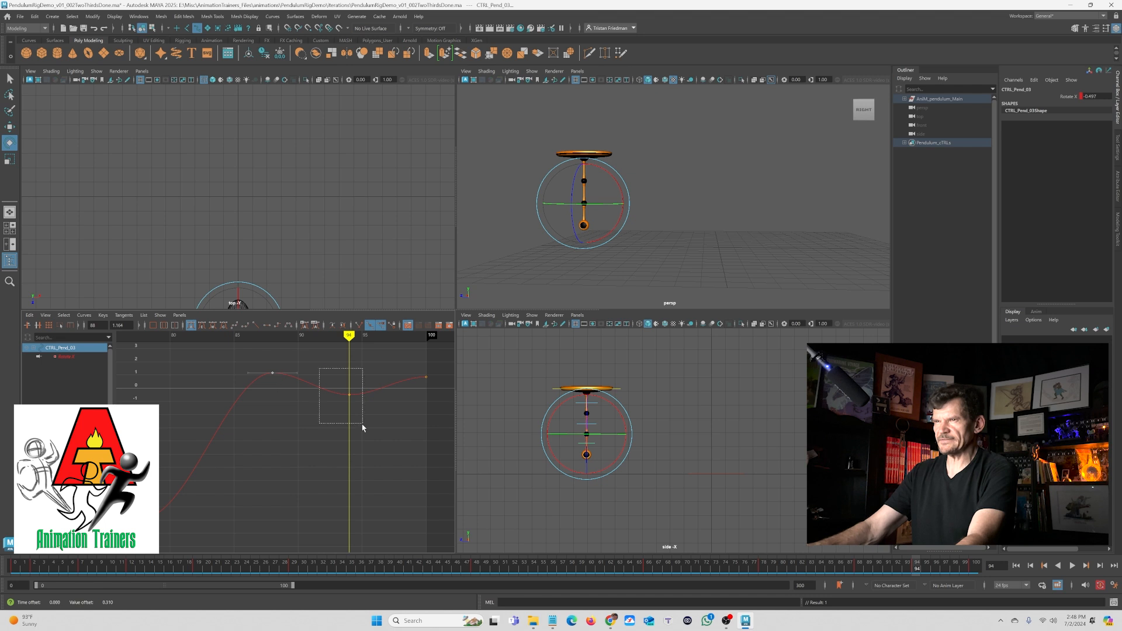
key(q)
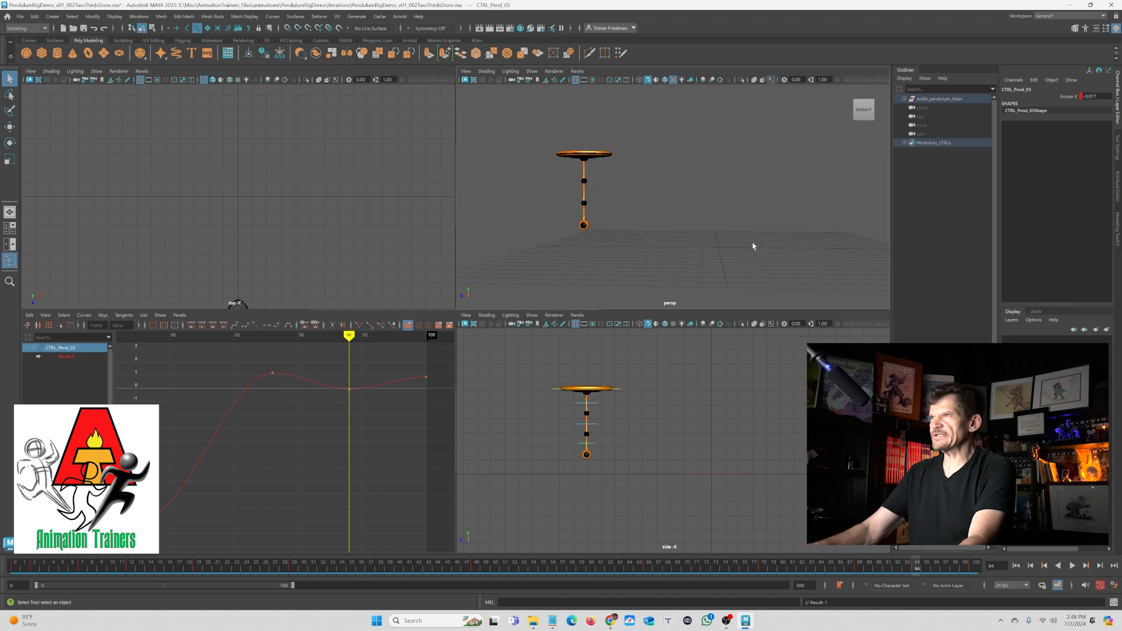
- Raise the bottom control's rotation key at frame 84 slightly and play the animation from the start
key(space)
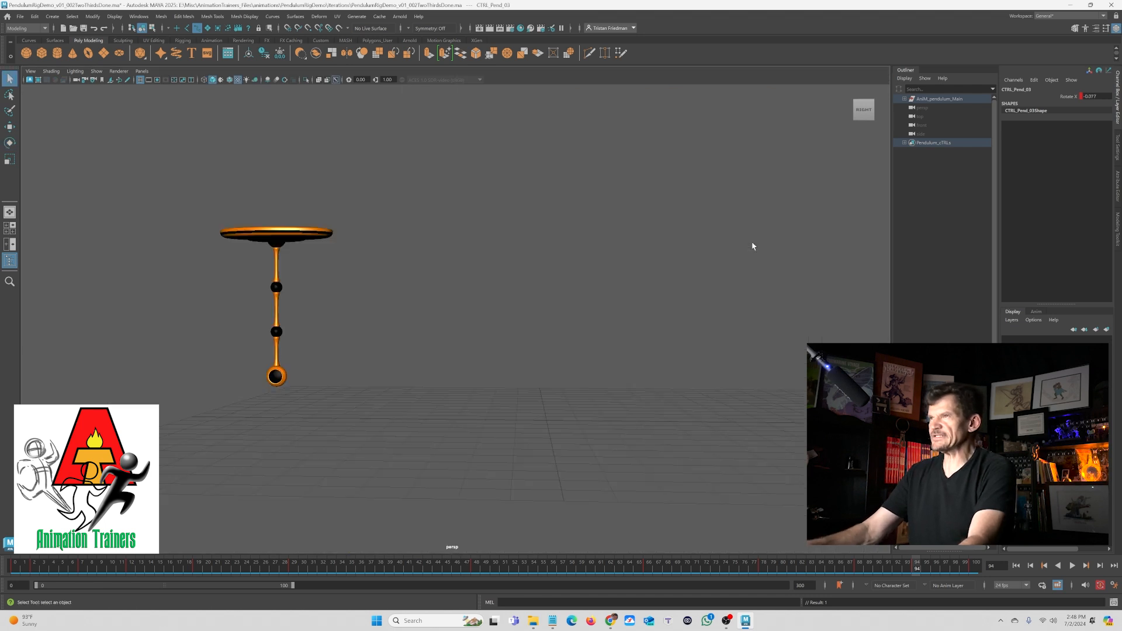
click(1017, 566)
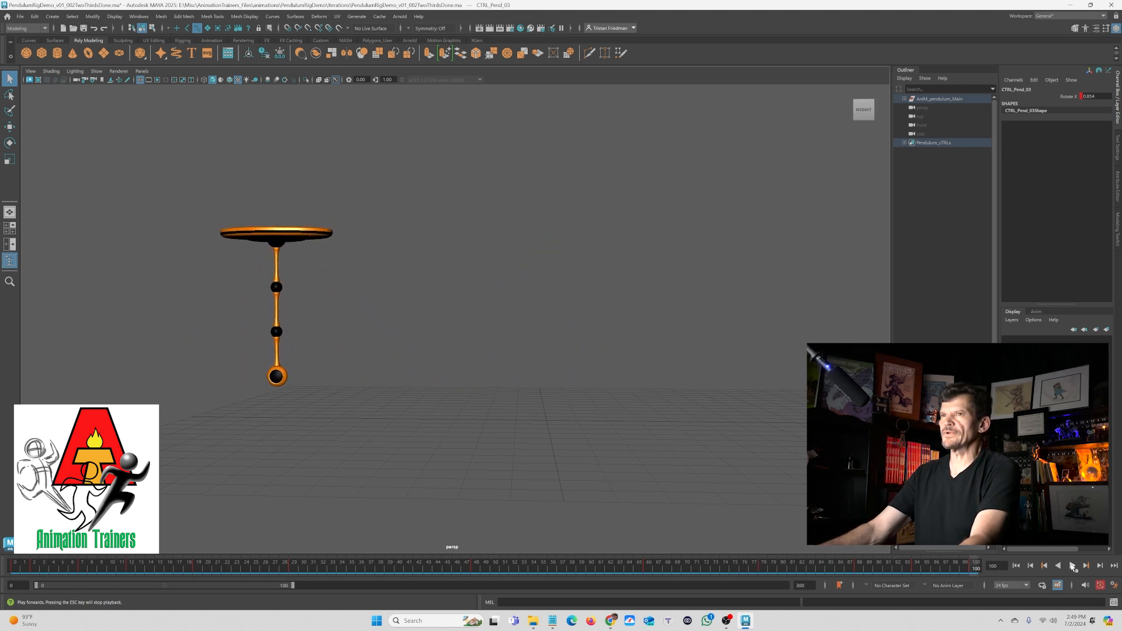
click(880, 567)
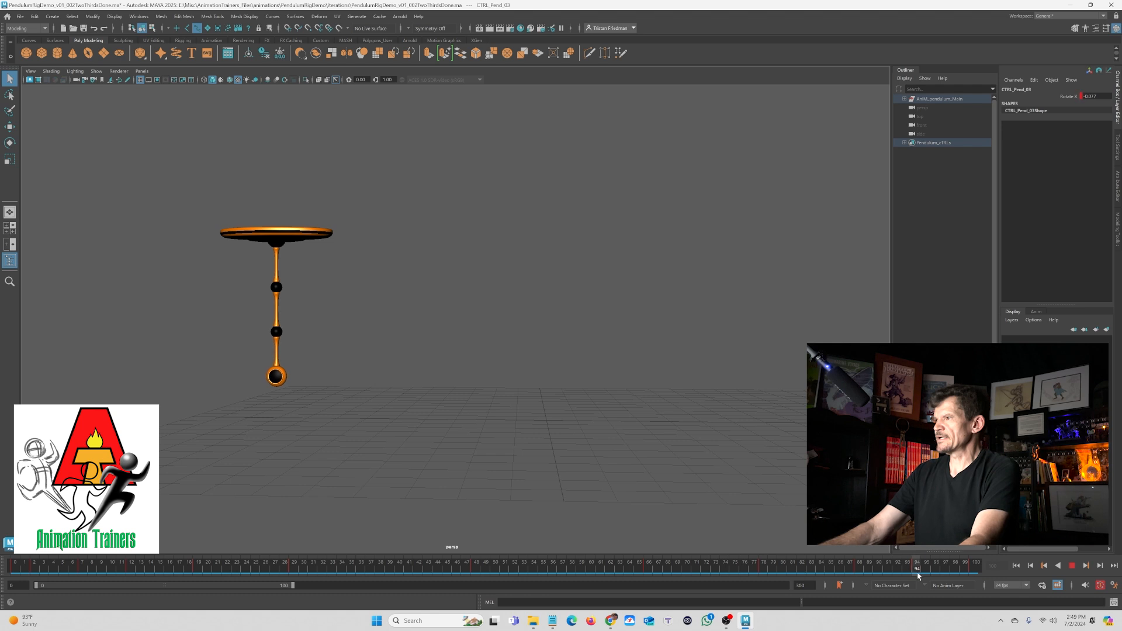
key(space)
drag(326, 358, 384, 431)
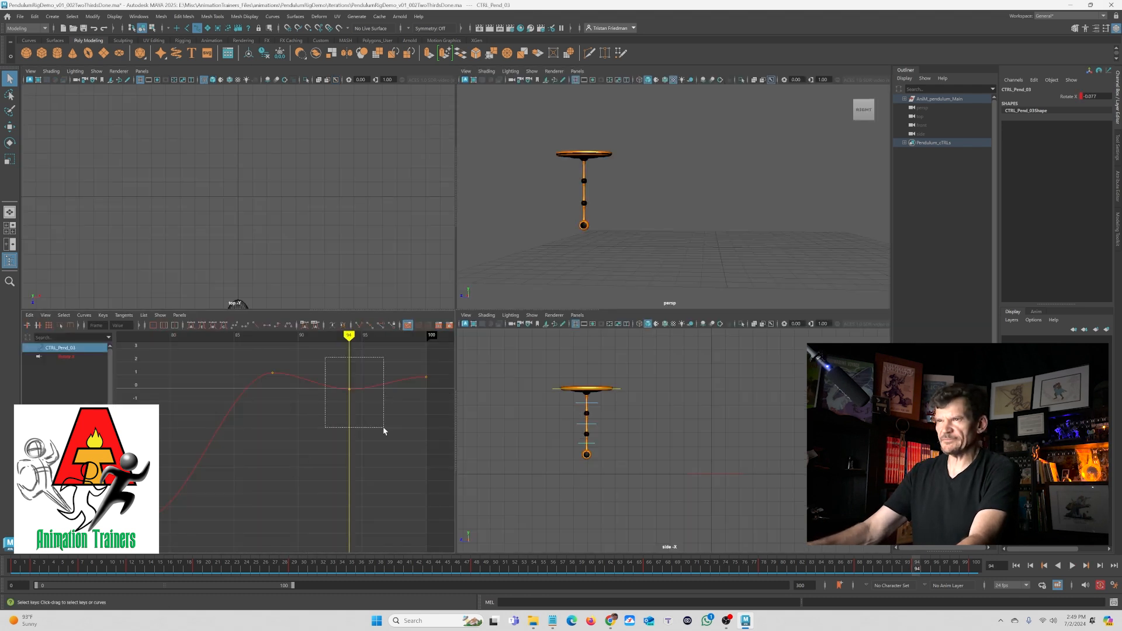
shift+middle_drag(364, 407, 363, 404)
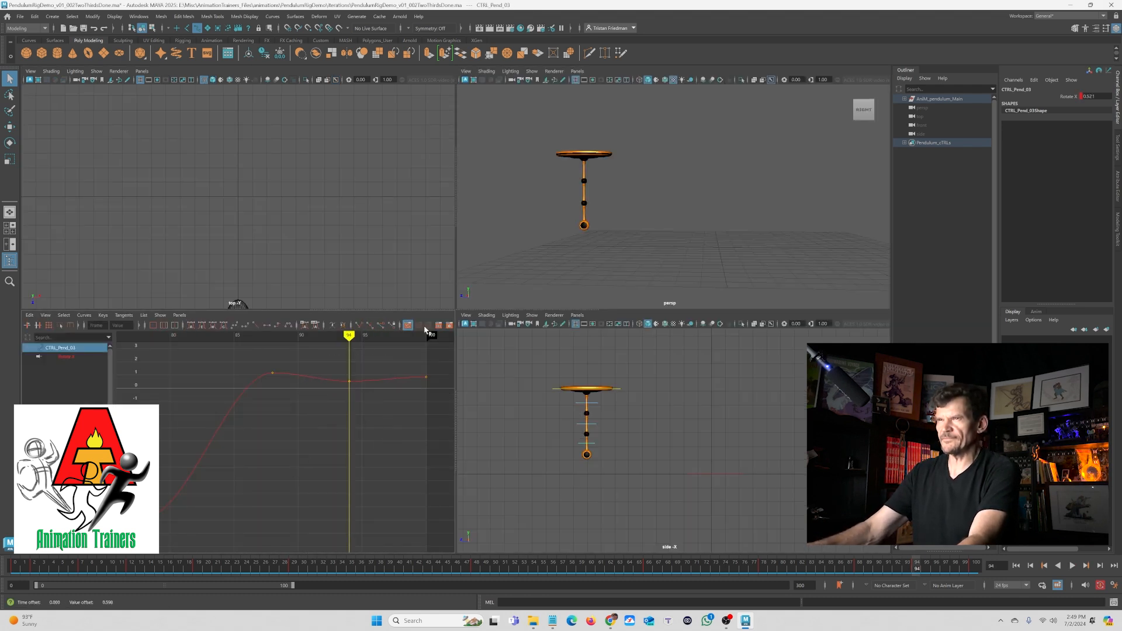
key(space)
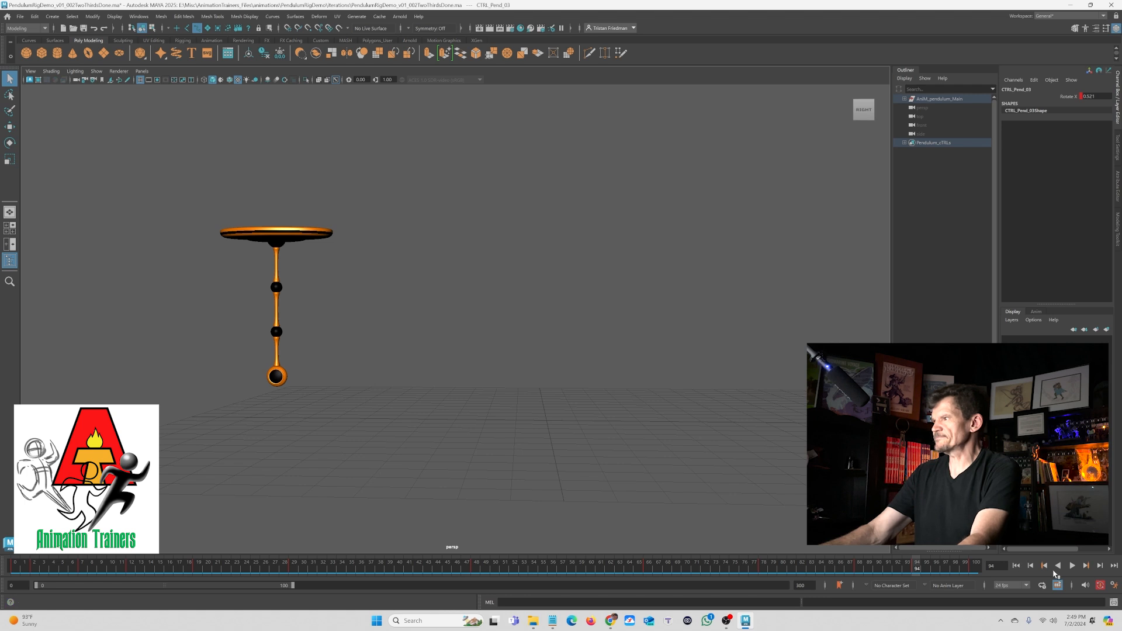
click(1074, 567)
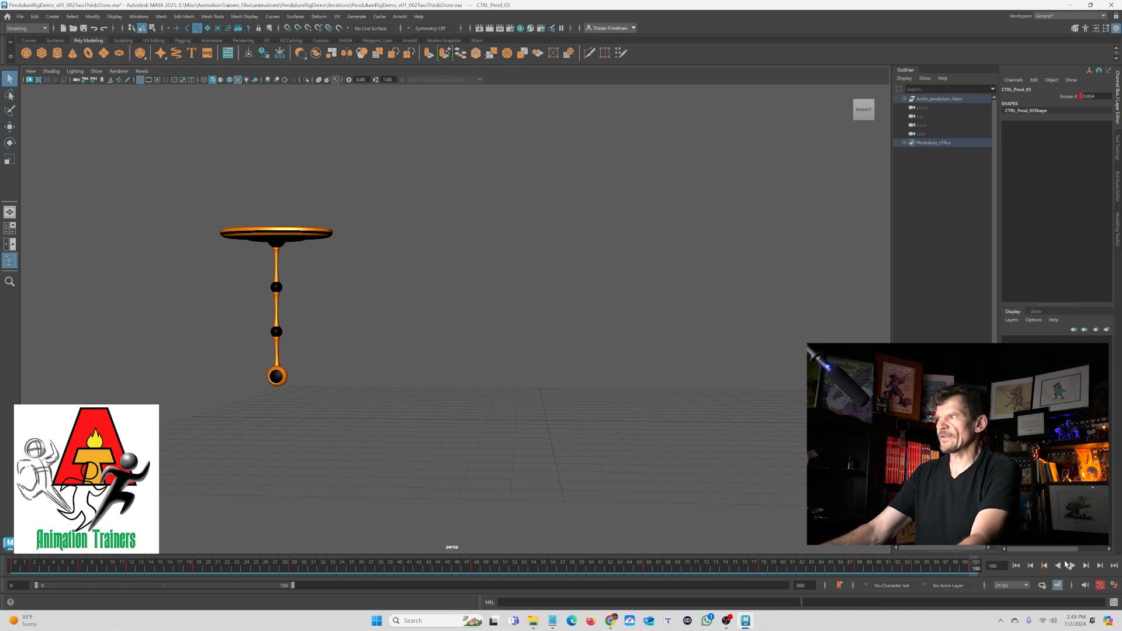
click(1072, 566)
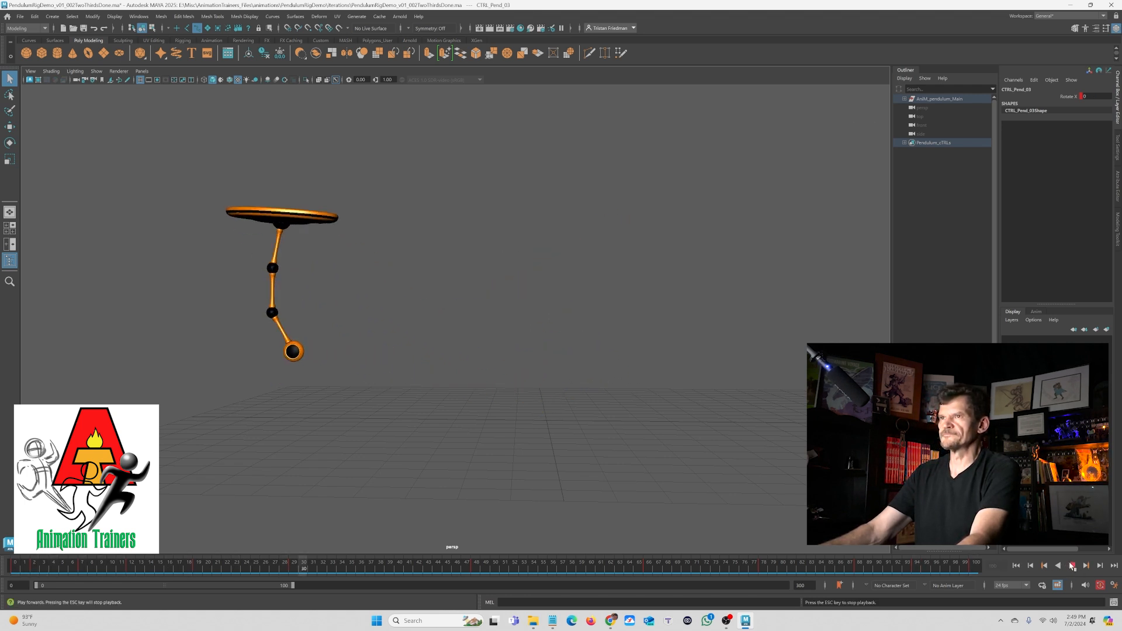